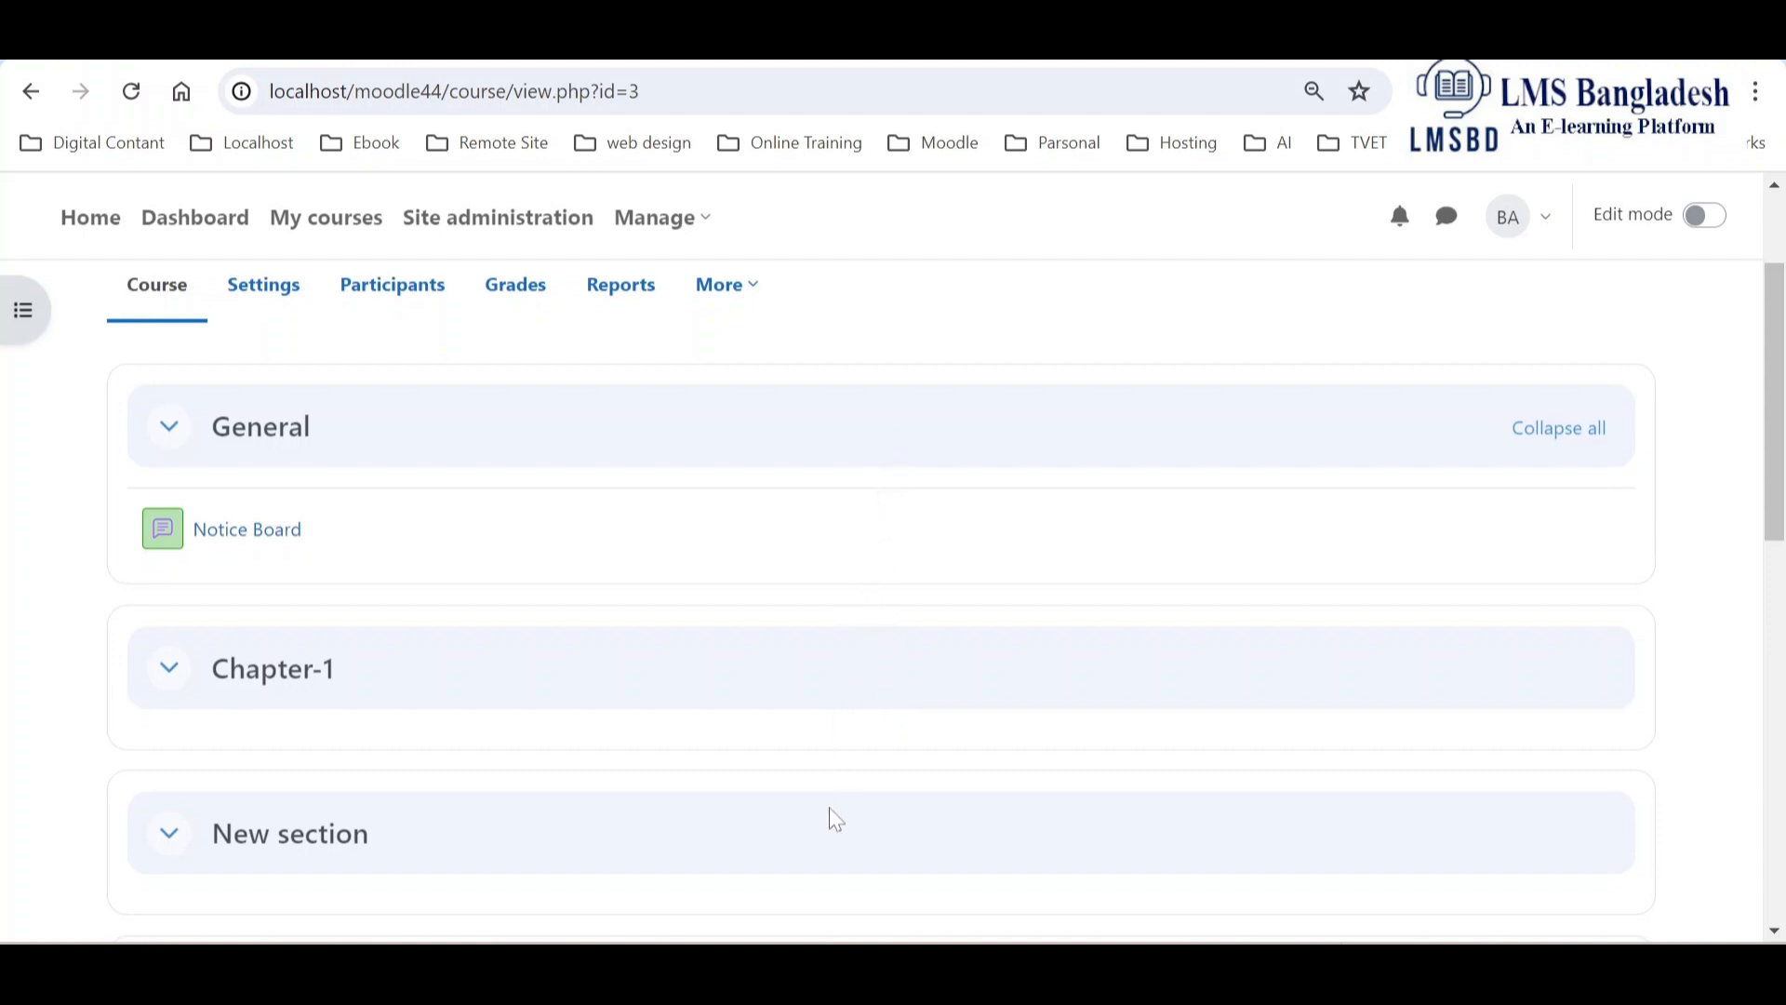
Turn on edit mode for the Bangla Class Nine (1st Paper) course
{"action": "scroll", "coordinate": [834, 819], "scroll_direction": "down", "scroll_amount": 2}
{"action": "scroll", "coordinate": [835, 818], "scroll_direction": "down", "scroll_amount": 1}
{"action": "scroll", "coordinate": [836, 819], "scroll_direction": "down", "scroll_amount": 2}
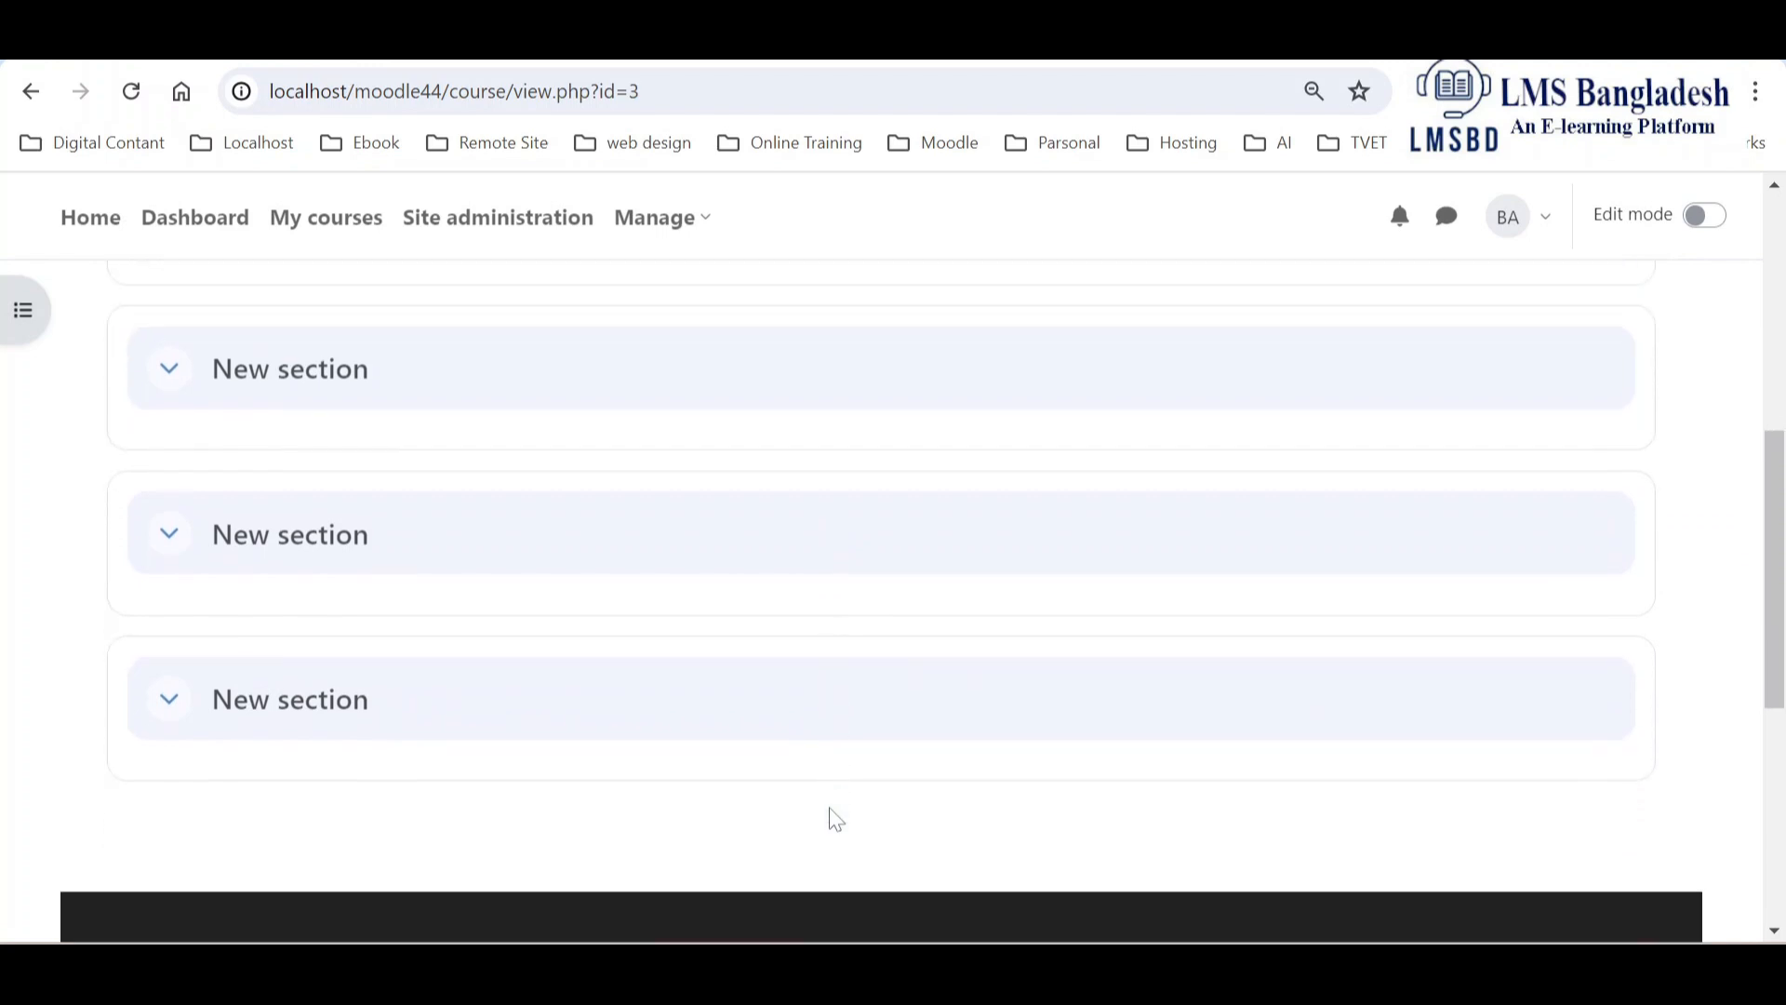
{"action": "scroll", "coordinate": [835, 818], "scroll_direction": "up", "scroll_amount": 6}
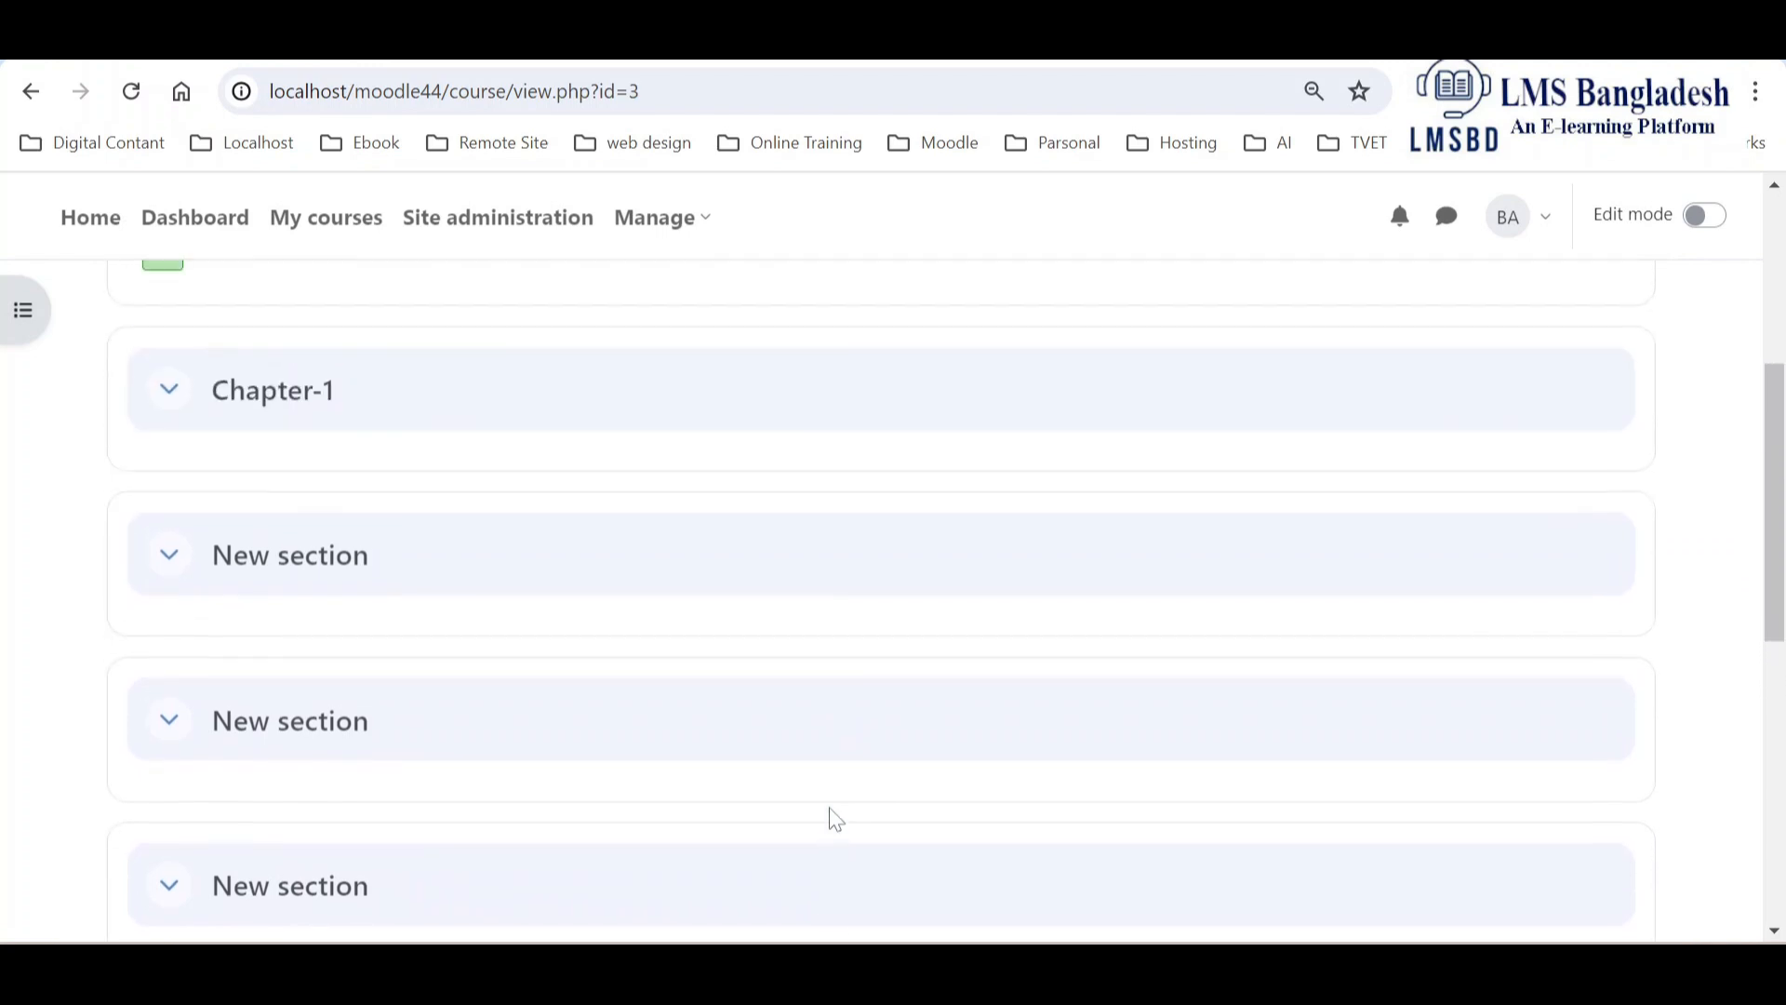
{"action": "scroll", "coordinate": [835, 819], "scroll_direction": "up", "scroll_amount": 1}
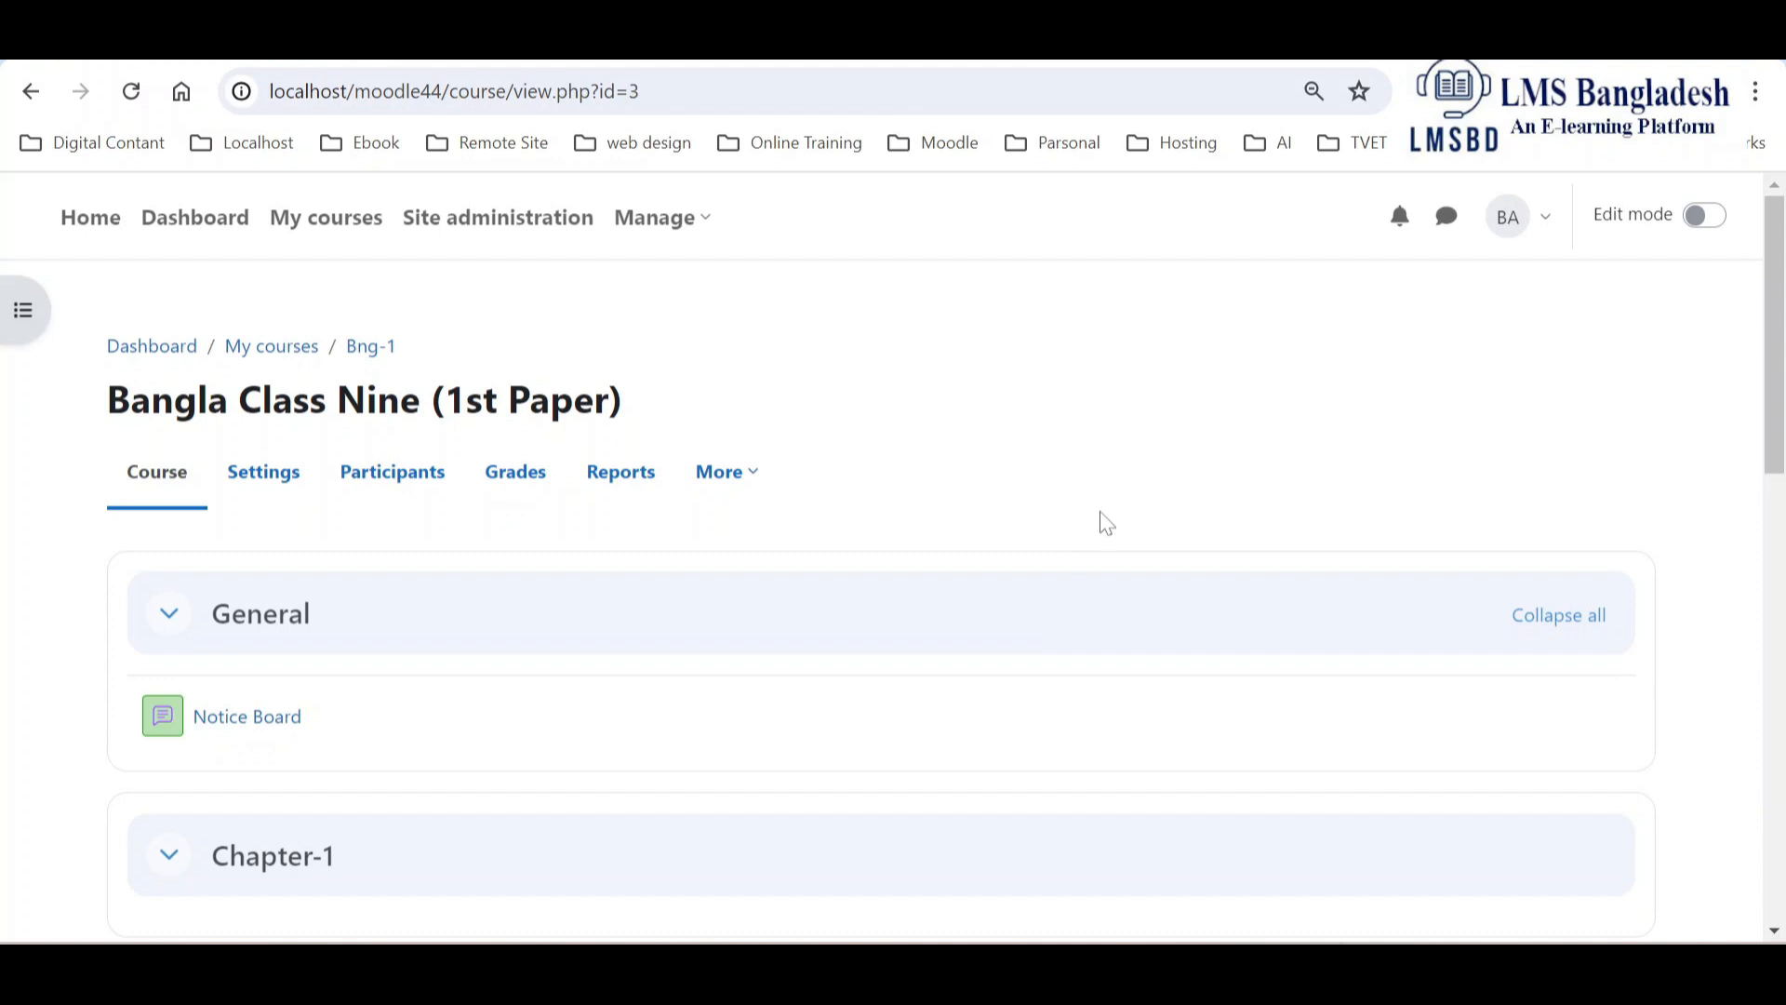
{"action": "left_click", "coordinate": [1703, 216]}
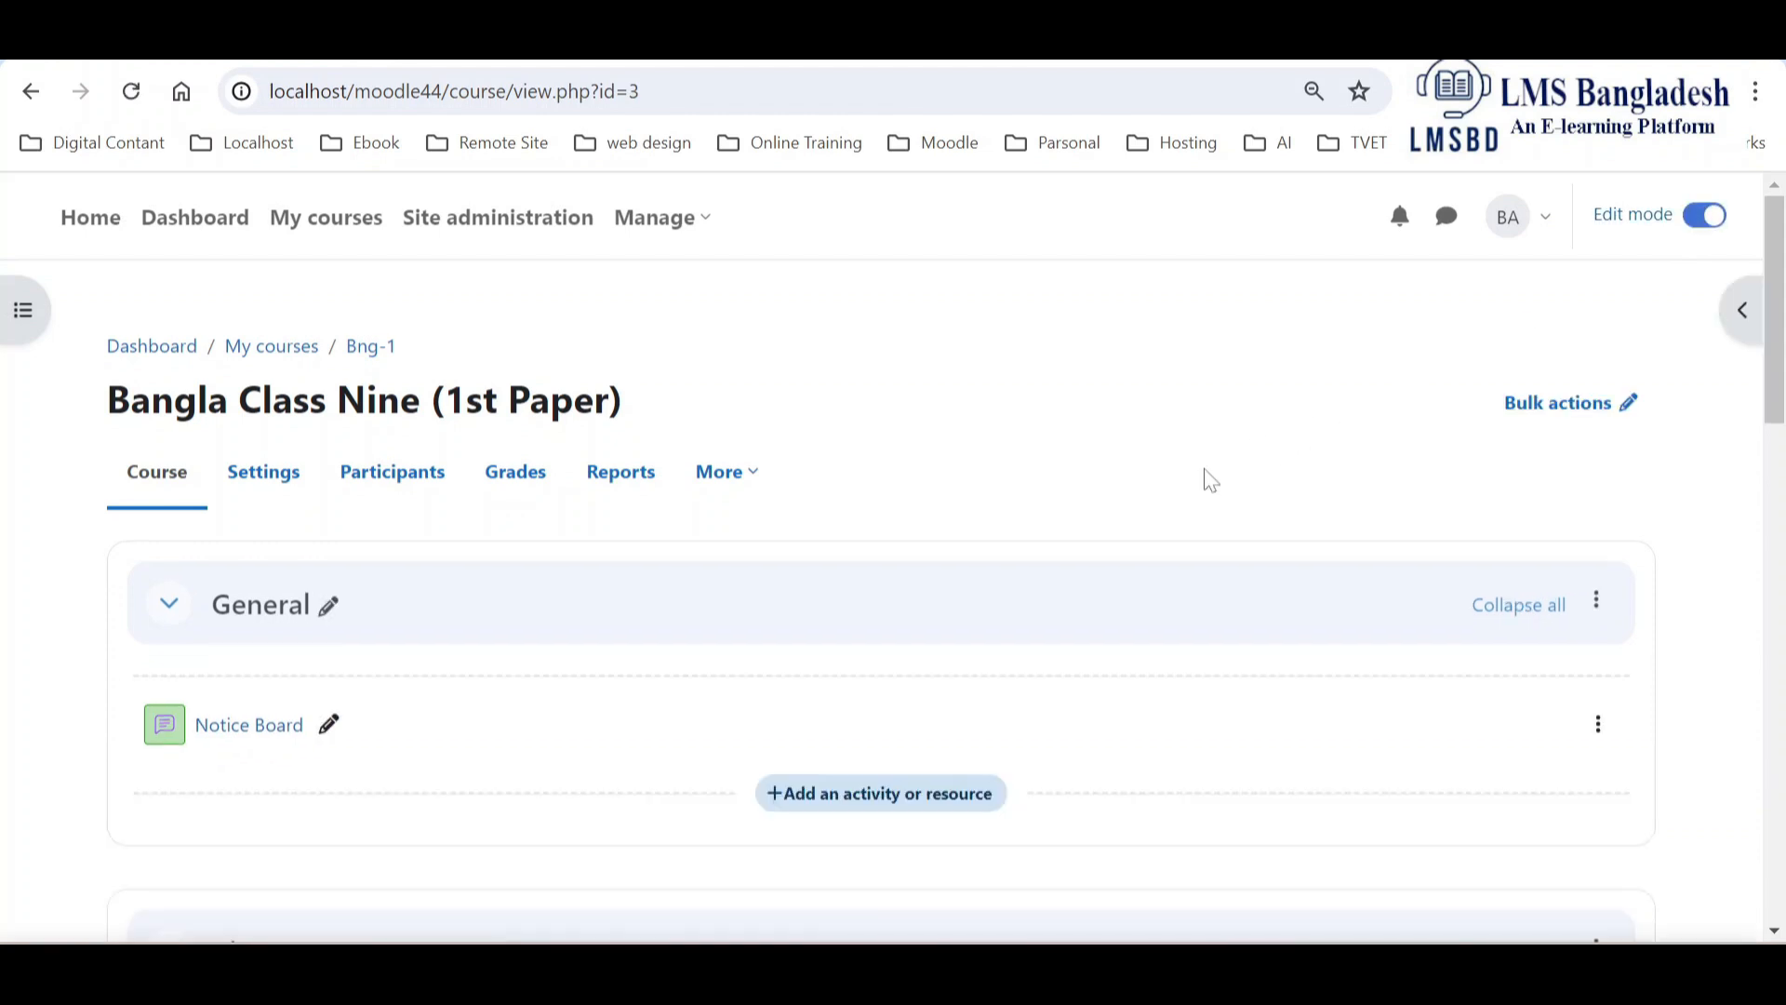
Examine the course sections from General to the unnamed new sections and the editing options each one offers
{"action": "scroll", "coordinate": [1210, 481], "scroll_direction": "down", "scroll_amount": 5}
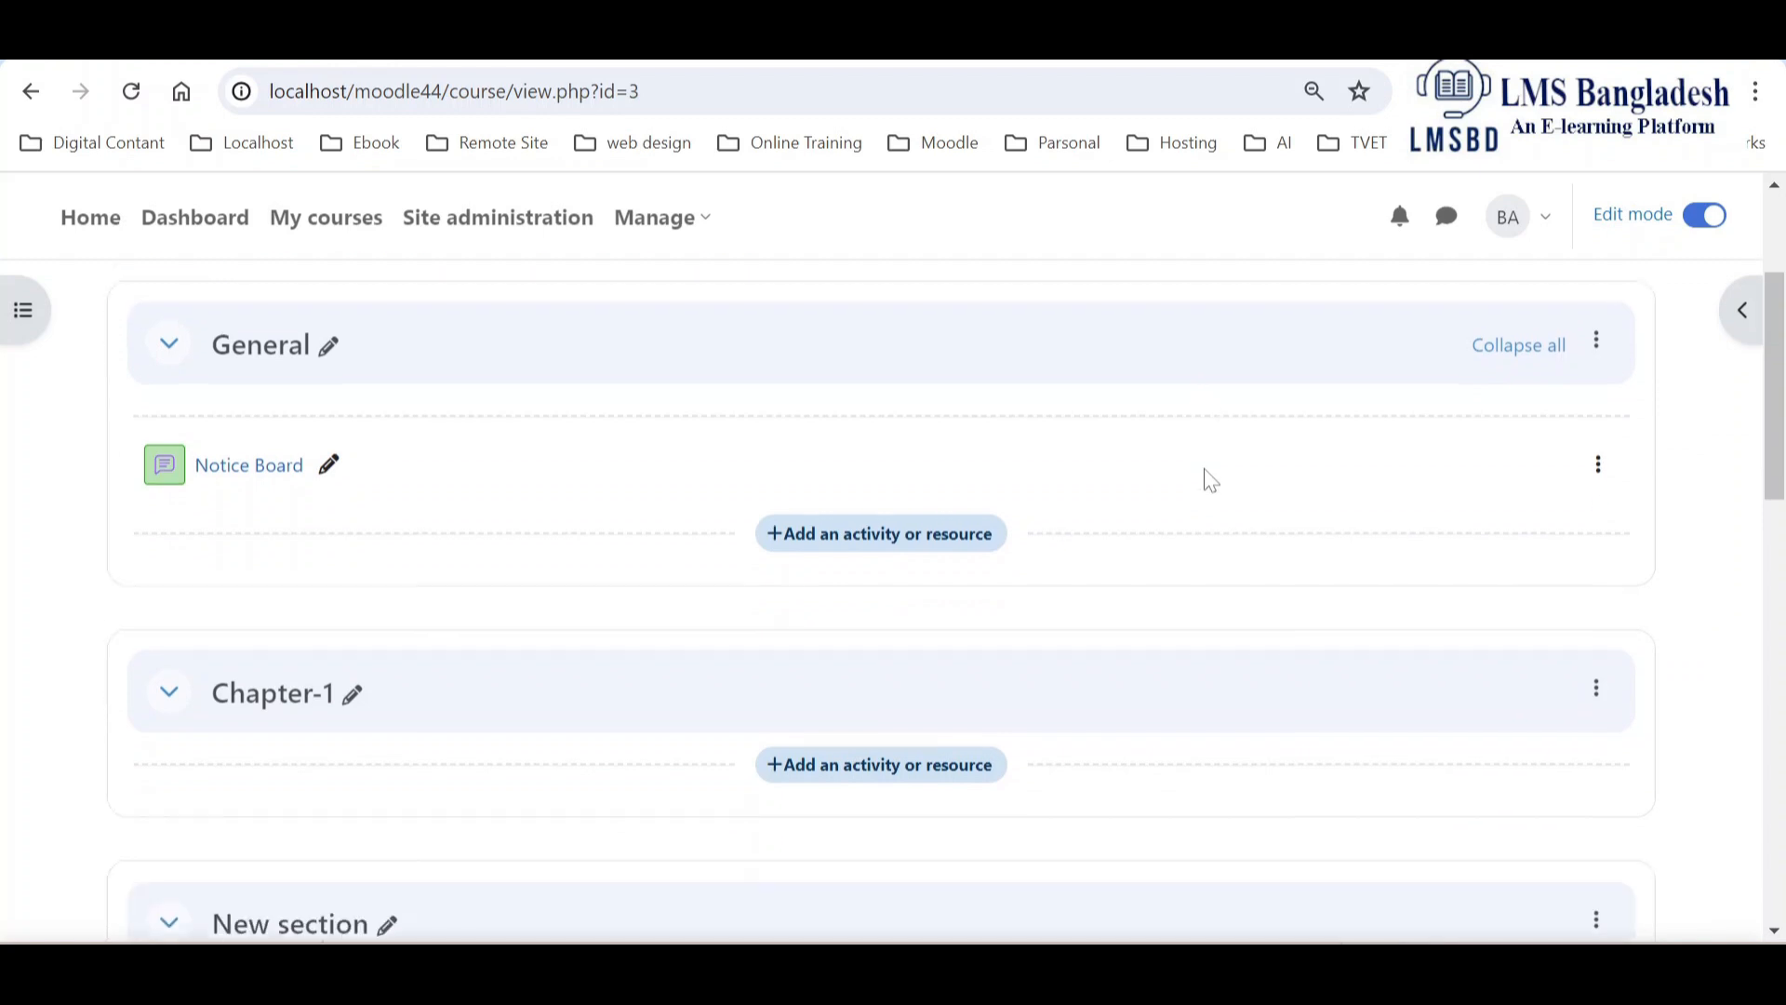
{"action": "scroll", "coordinate": [1205, 468], "scroll_direction": "down", "scroll_amount": 1}
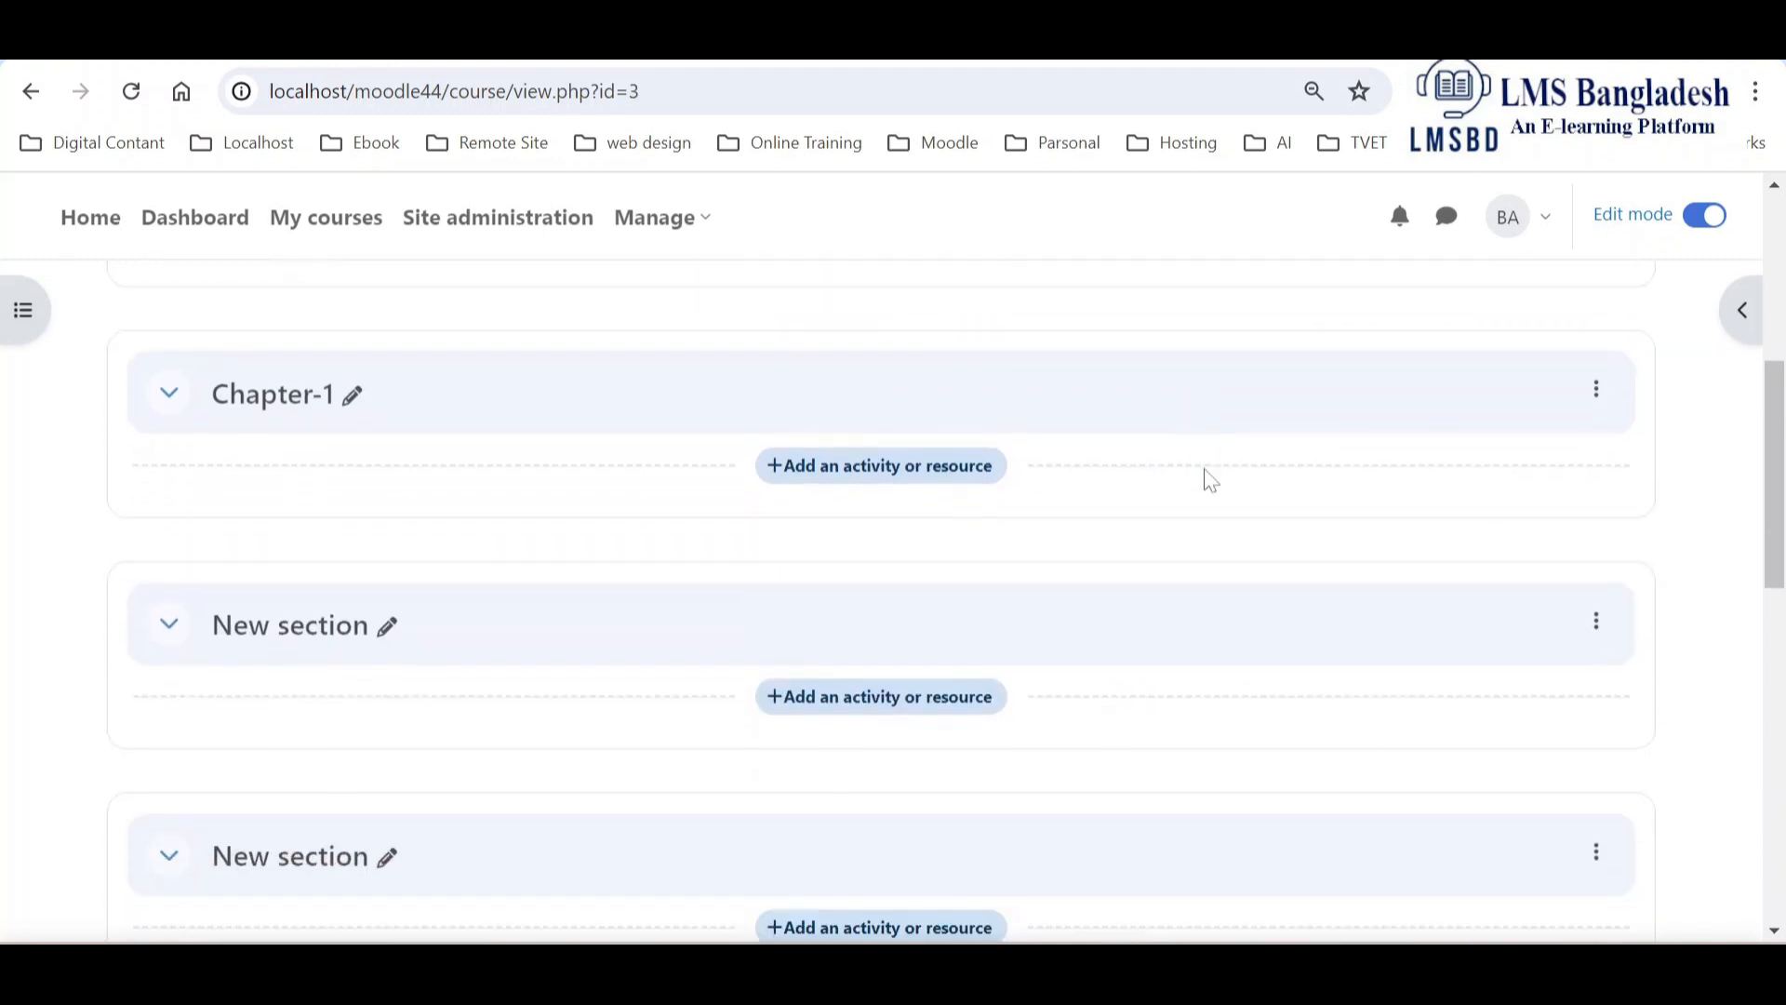
{"action": "scroll", "coordinate": [1208, 477], "scroll_direction": "down", "scroll_amount": 2}
{"action": "scroll", "coordinate": [1205, 469], "scroll_direction": "up", "scroll_amount": 3}
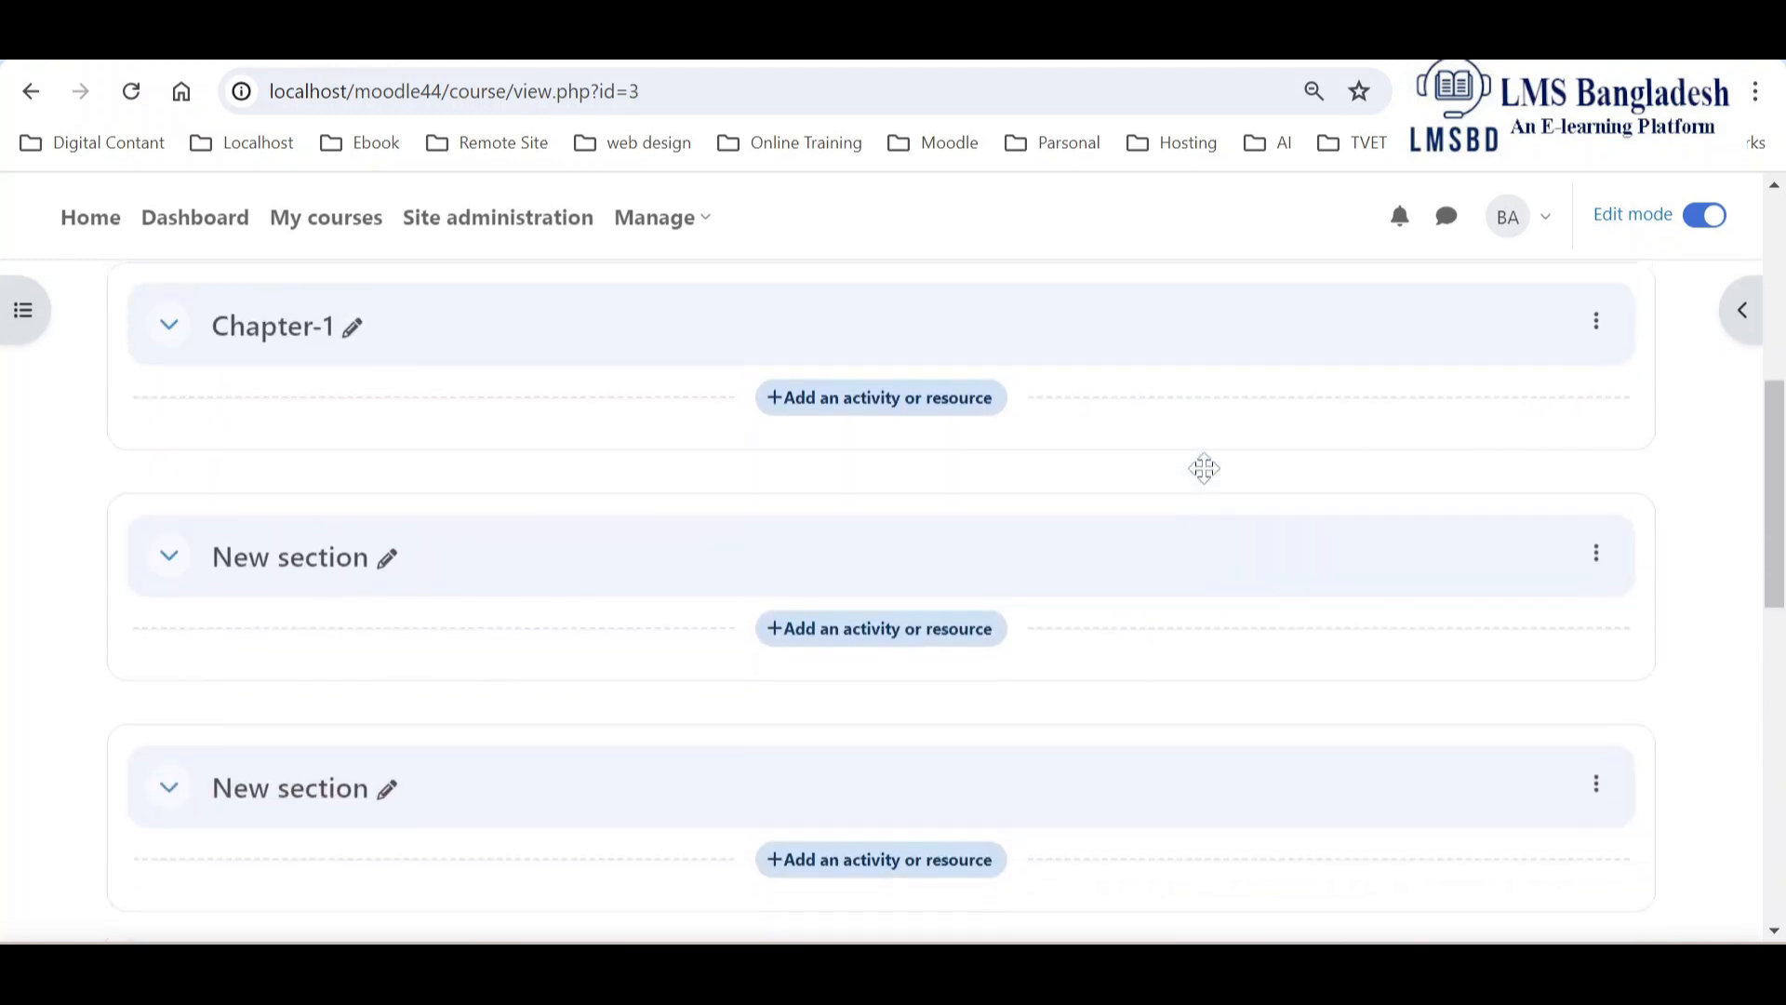
{"action": "scroll", "coordinate": [1205, 470], "scroll_direction": "up", "scroll_amount": 1}
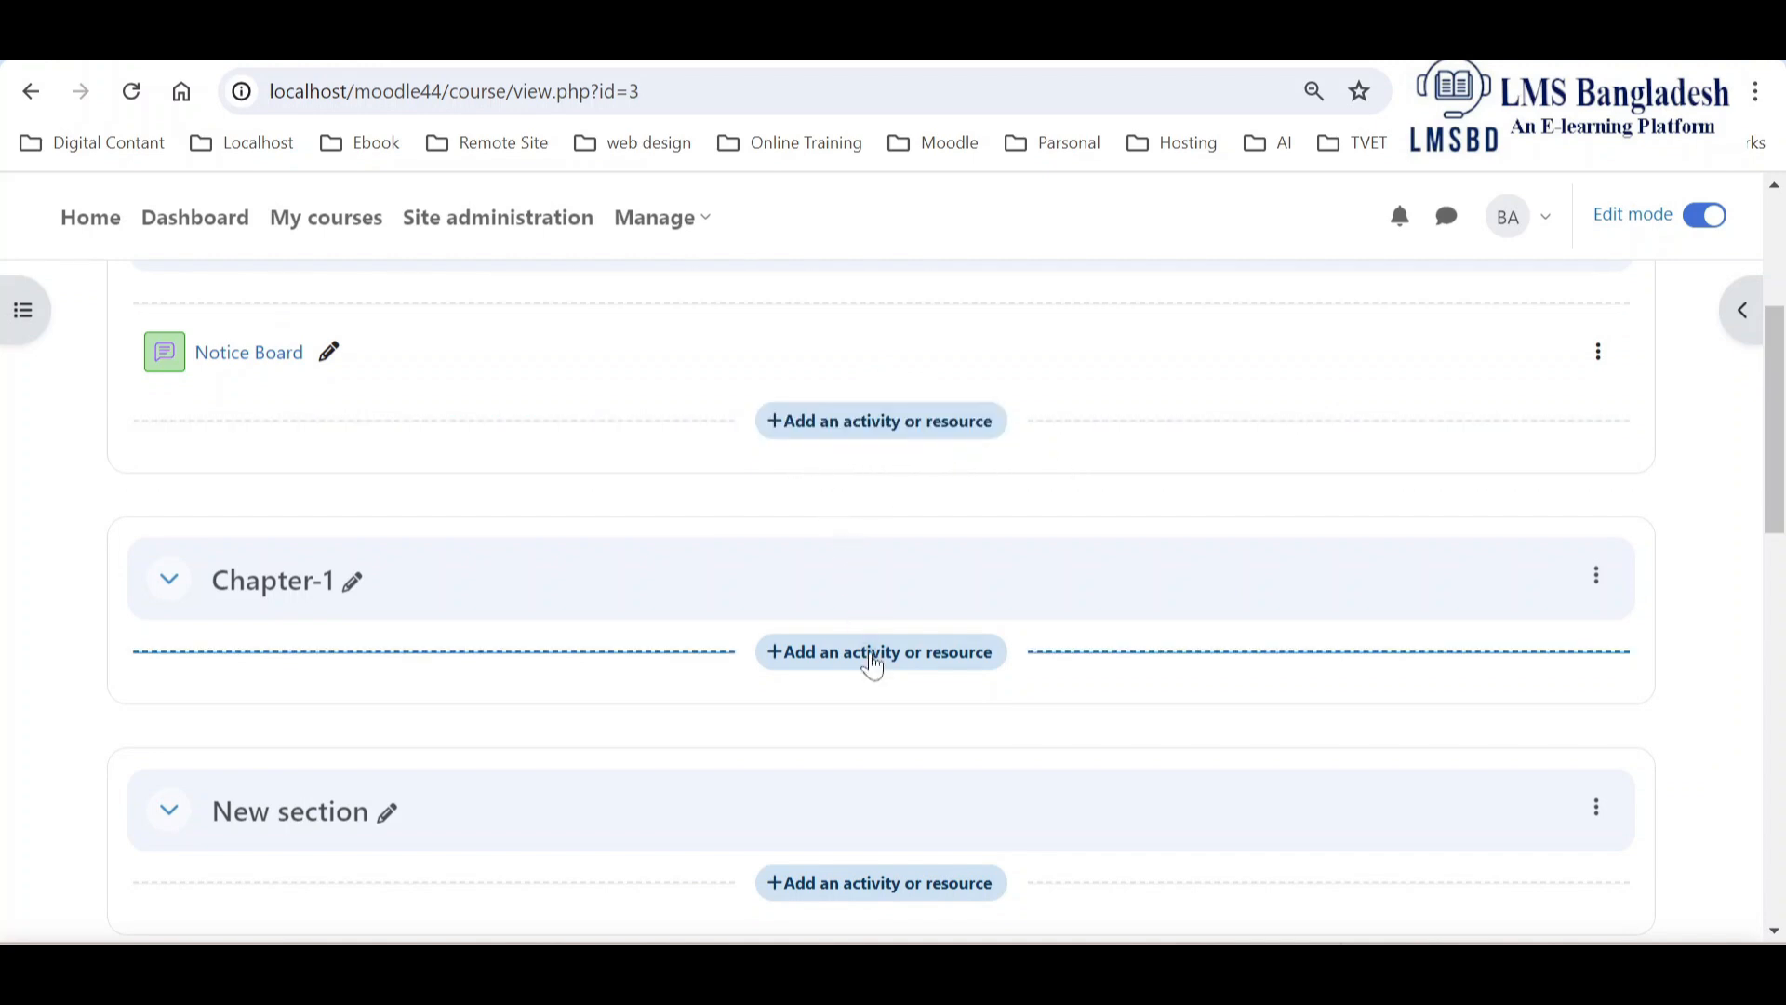
{"action": "mouse_move", "coordinate": [842, 738]}
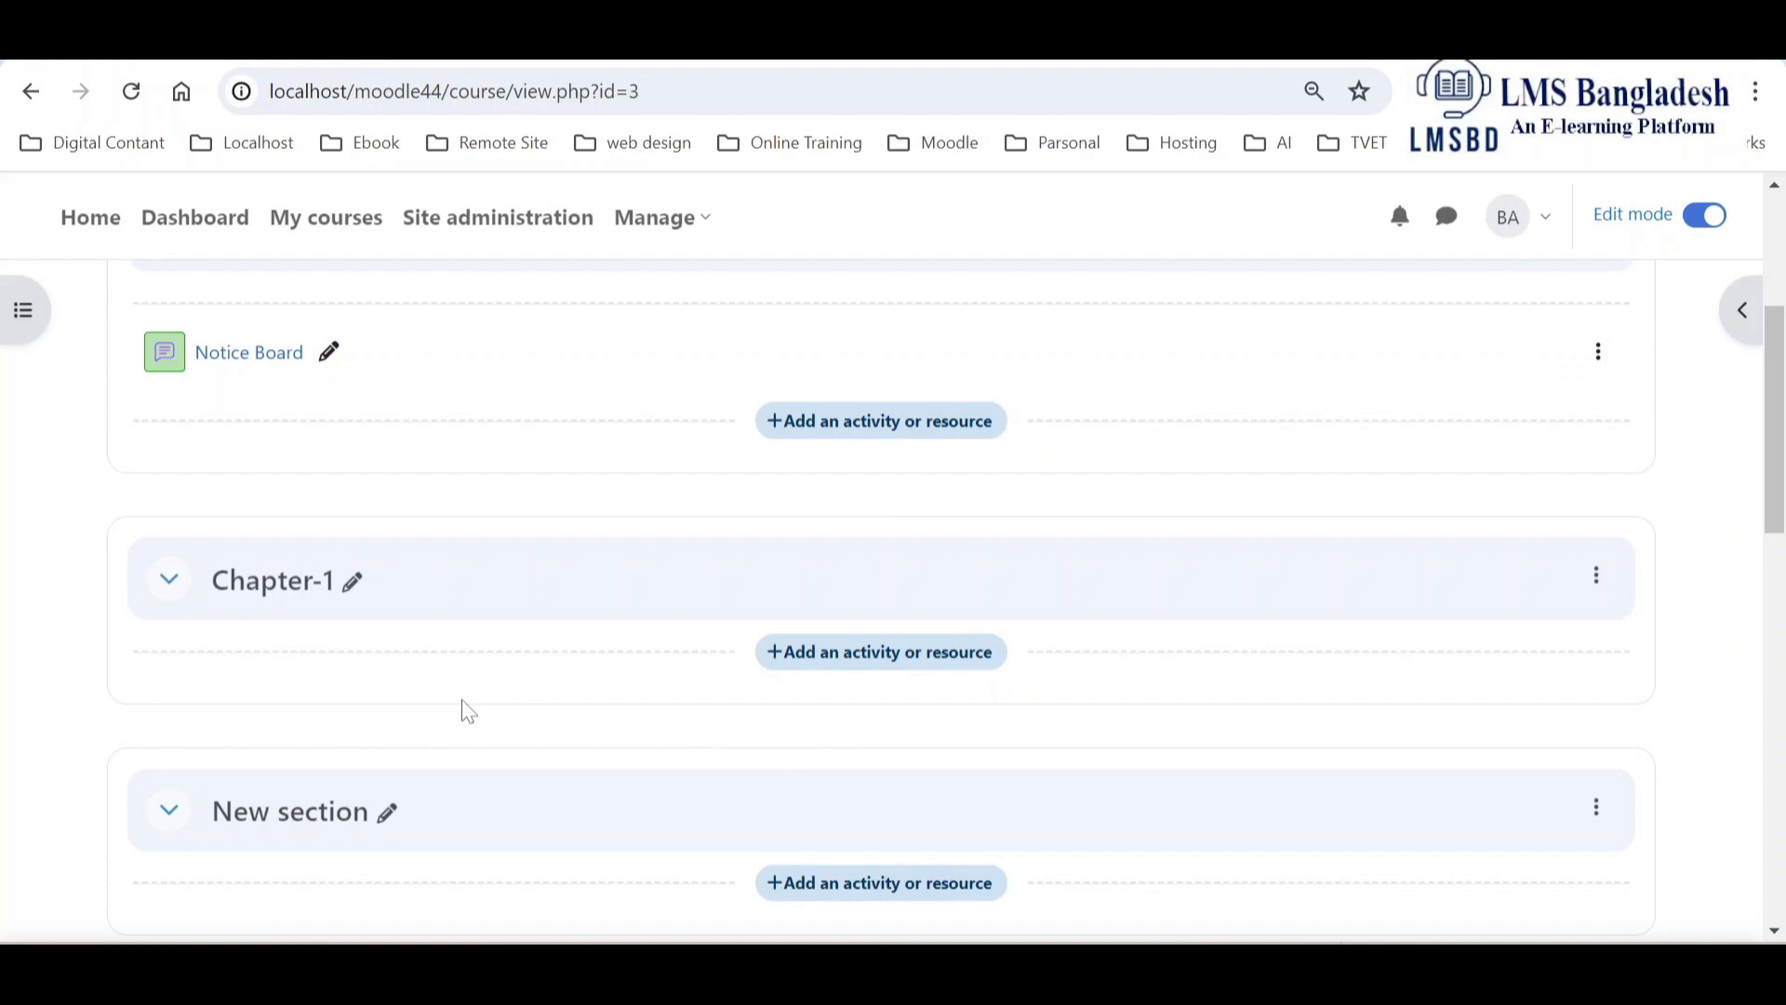
{"action": "scroll", "coordinate": [410, 709], "scroll_direction": "down", "scroll_amount": 1}
{"action": "scroll", "coordinate": [277, 745], "scroll_direction": "down", "scroll_amount": 1}
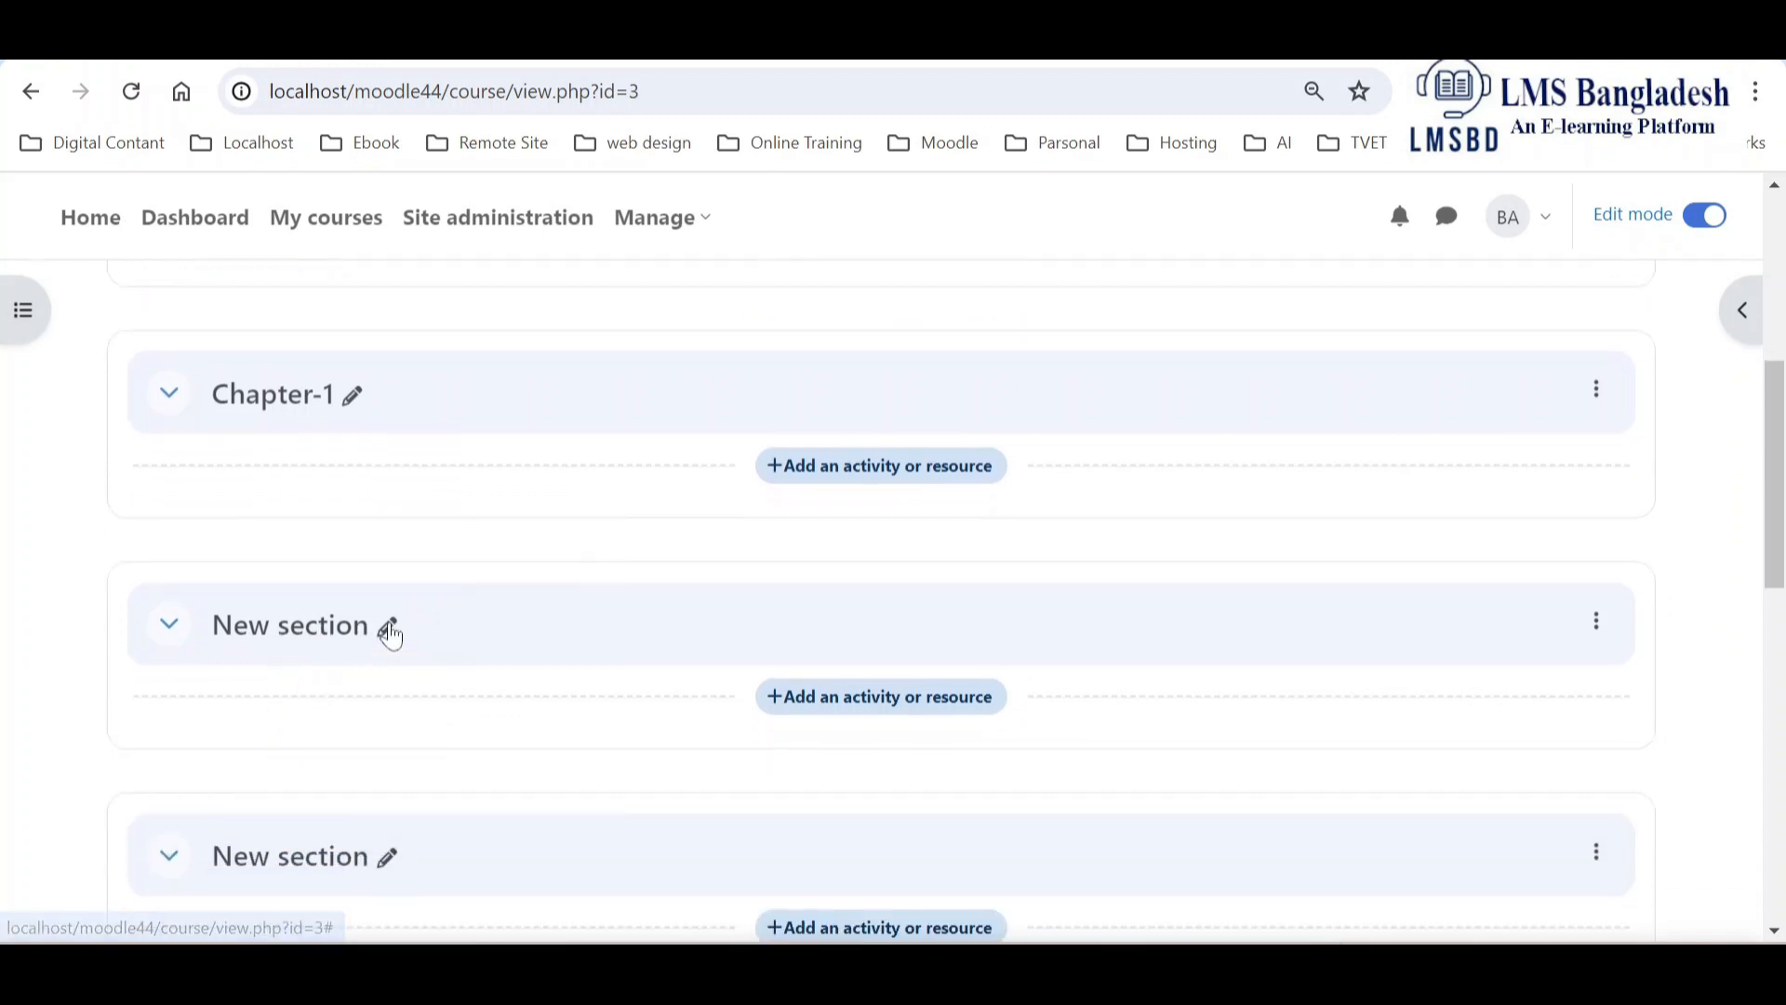
{"action": "scroll", "coordinate": [371, 722], "scroll_direction": "down", "scroll_amount": 1}
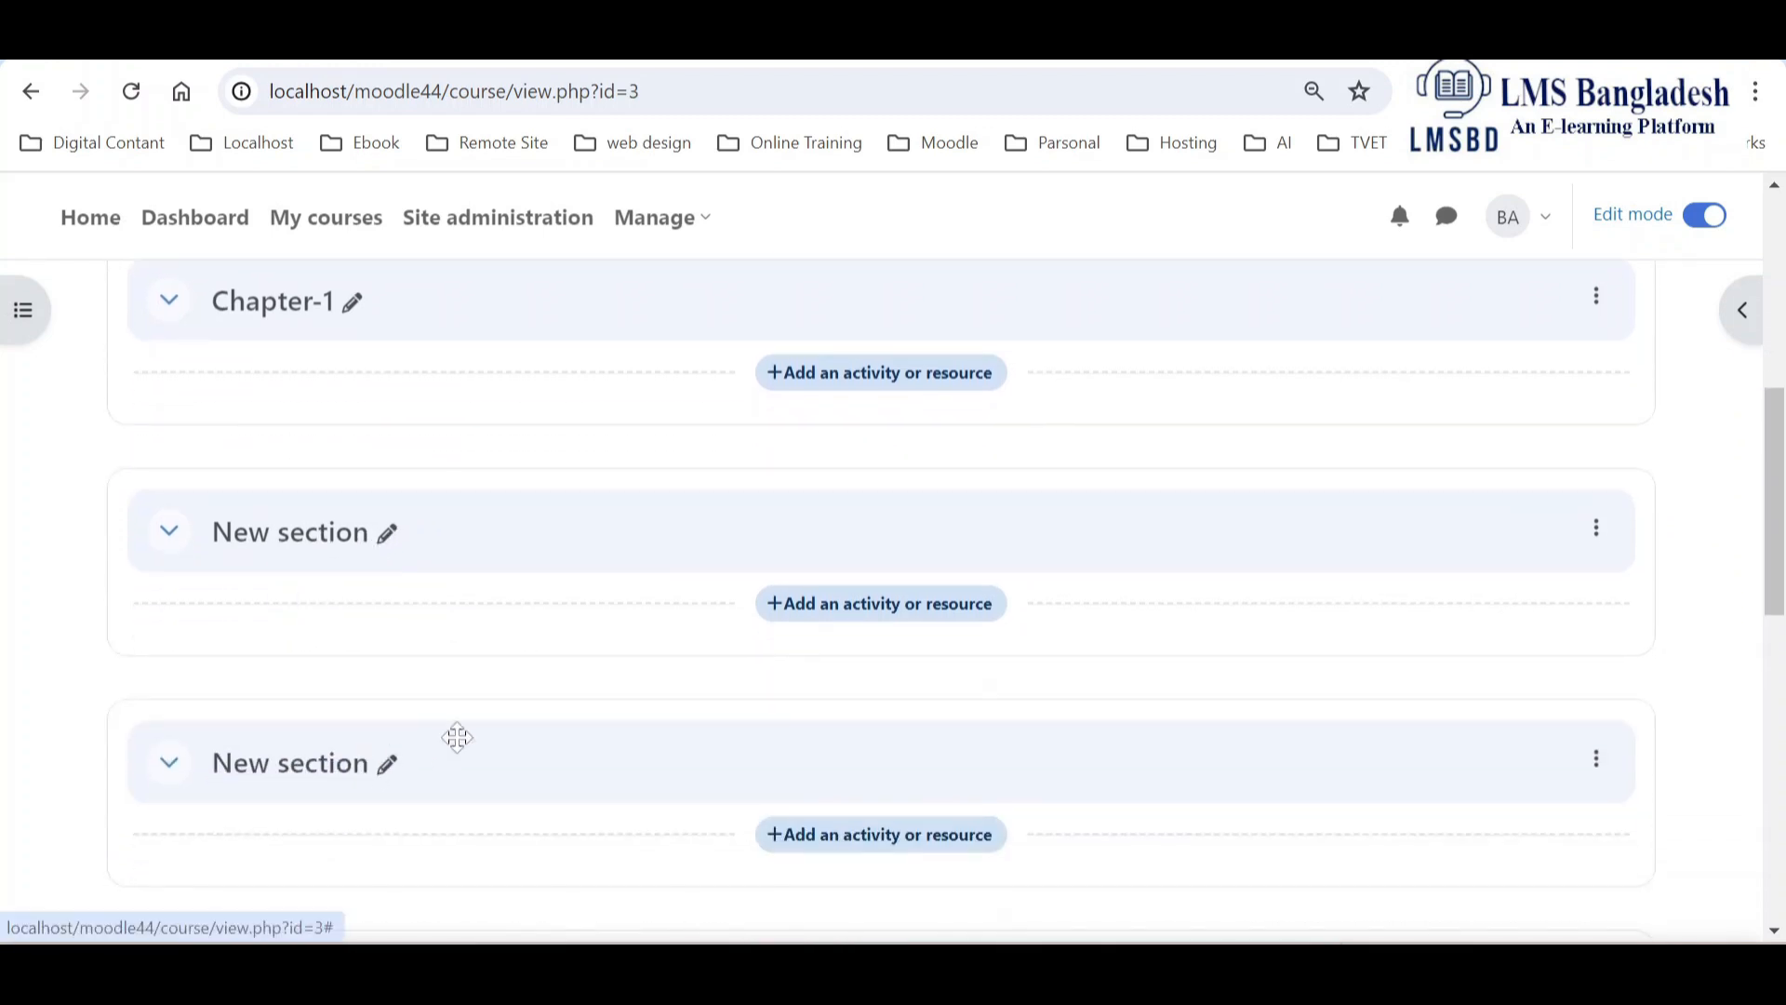
{"action": "scroll", "coordinate": [513, 711], "scroll_direction": "up", "scroll_amount": 4}
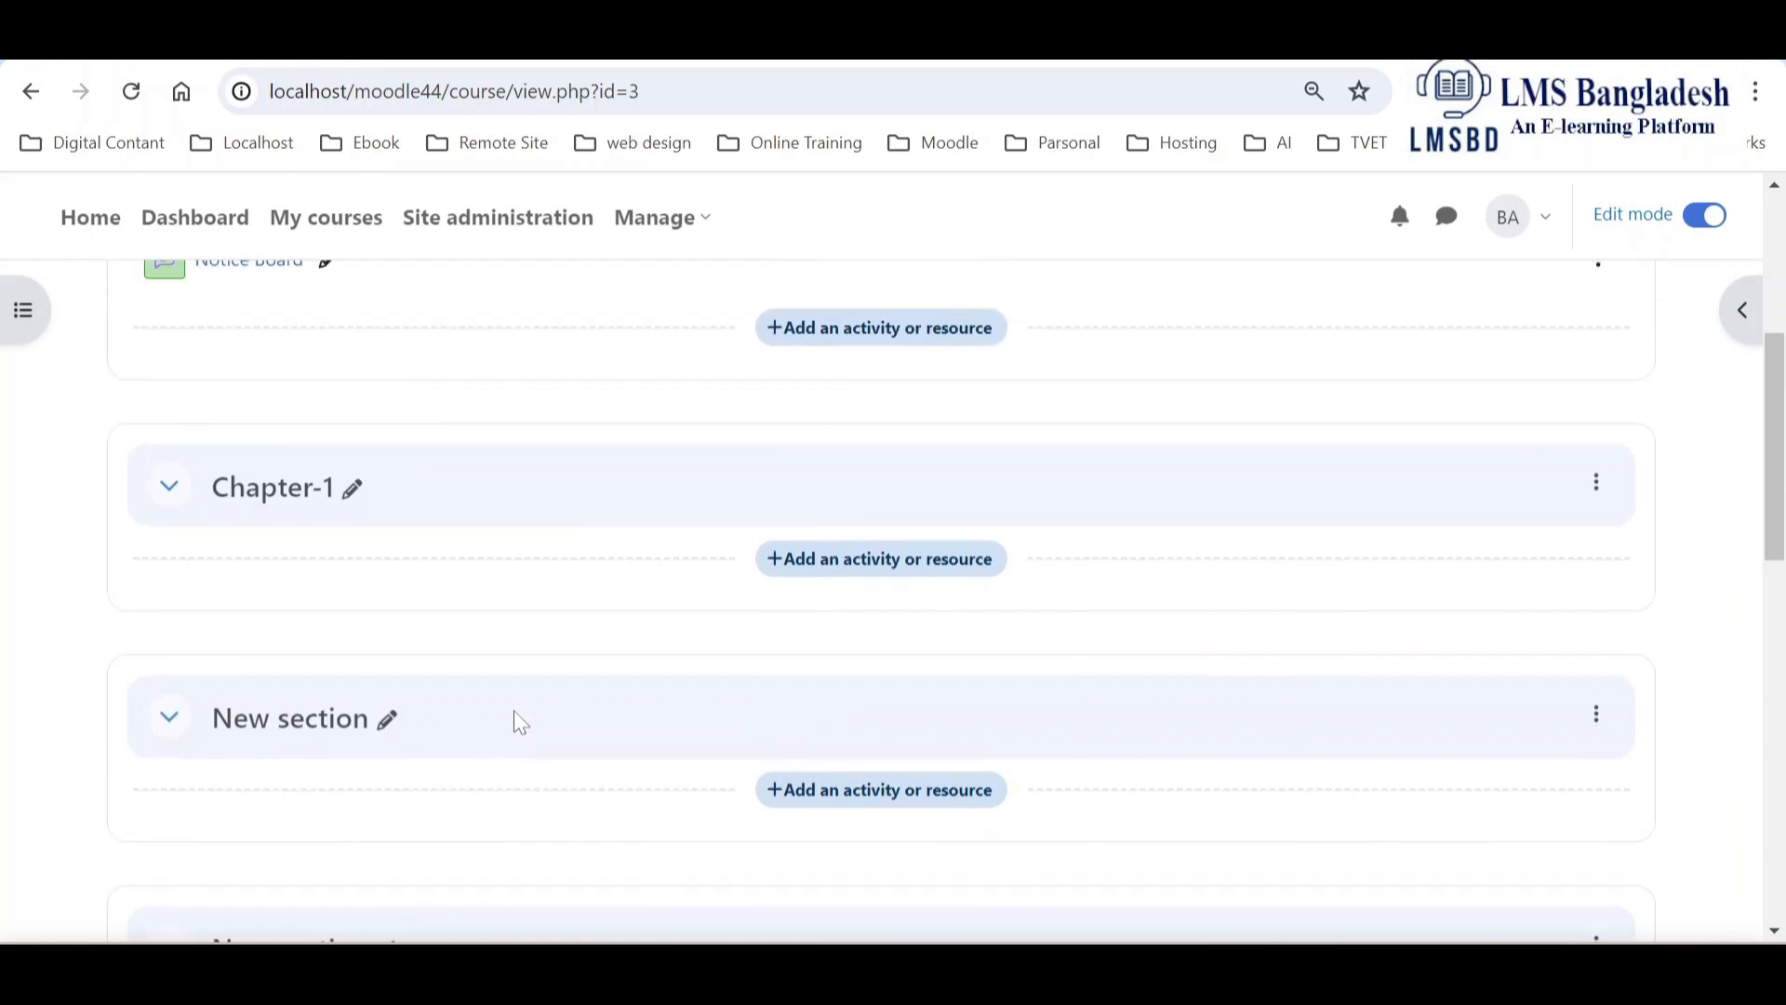
{"action": "scroll", "coordinate": [513, 711], "scroll_direction": "up", "scroll_amount": 2}
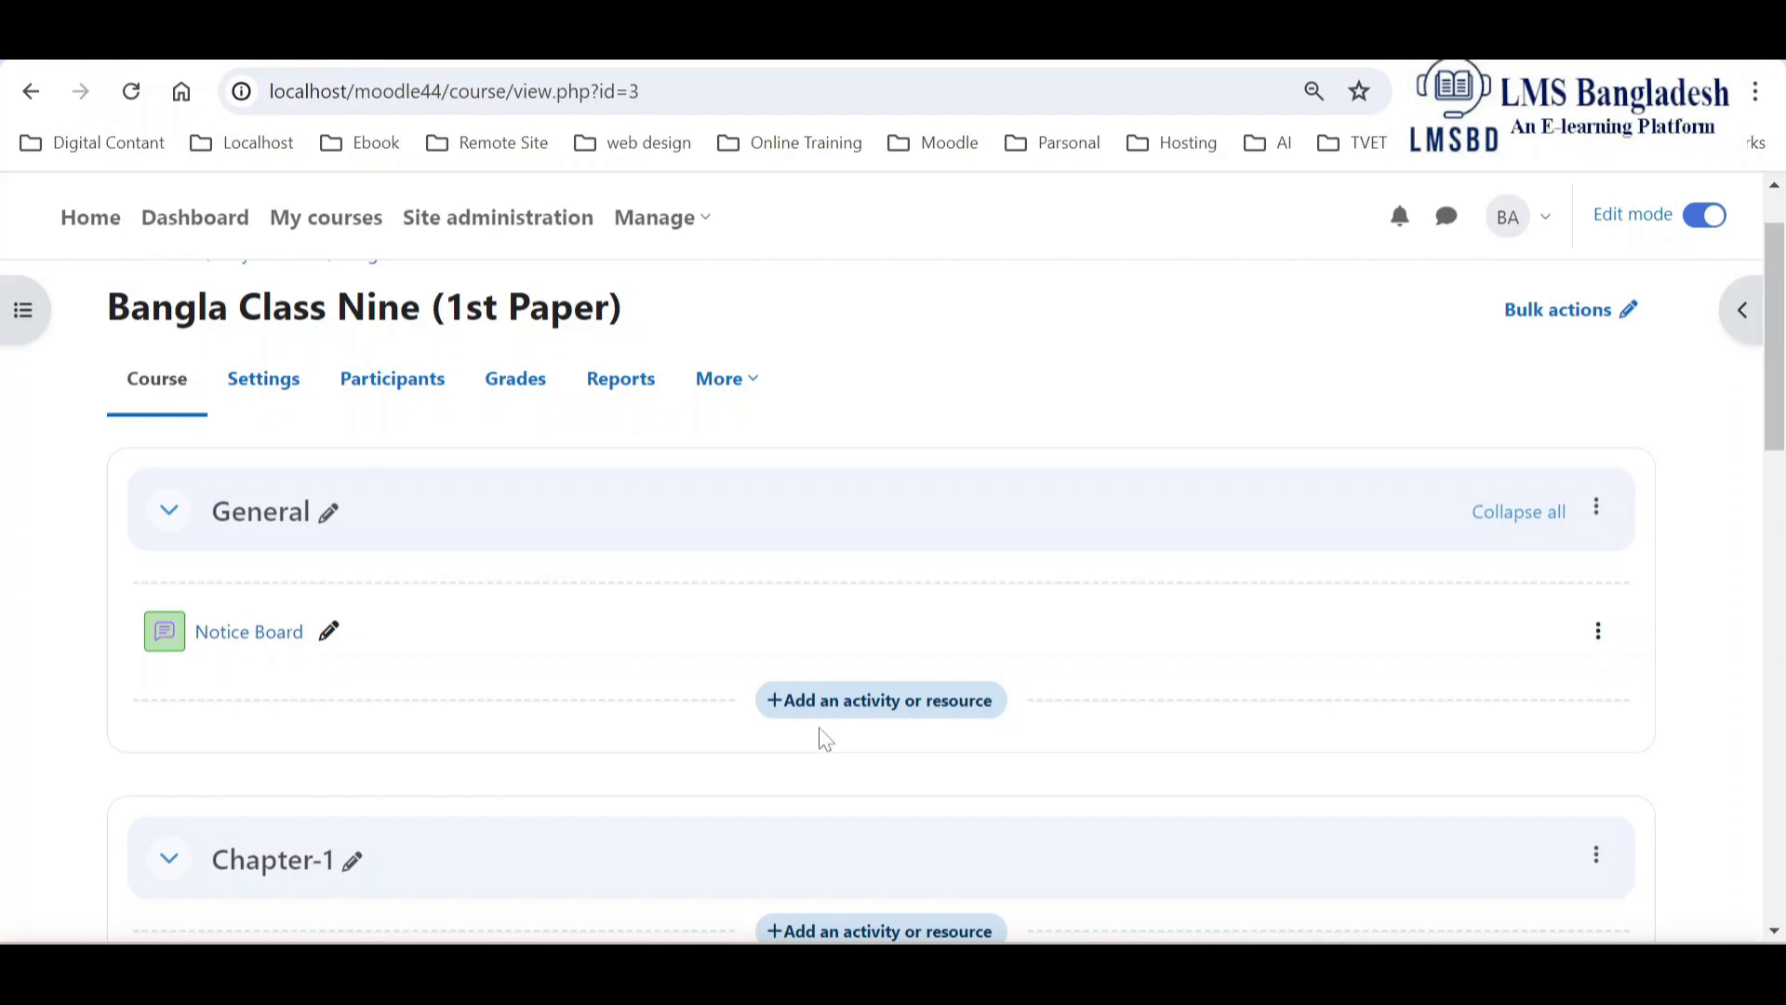
Start adding a File resource to the General section
{"action": "left_click", "coordinate": [888, 714]}
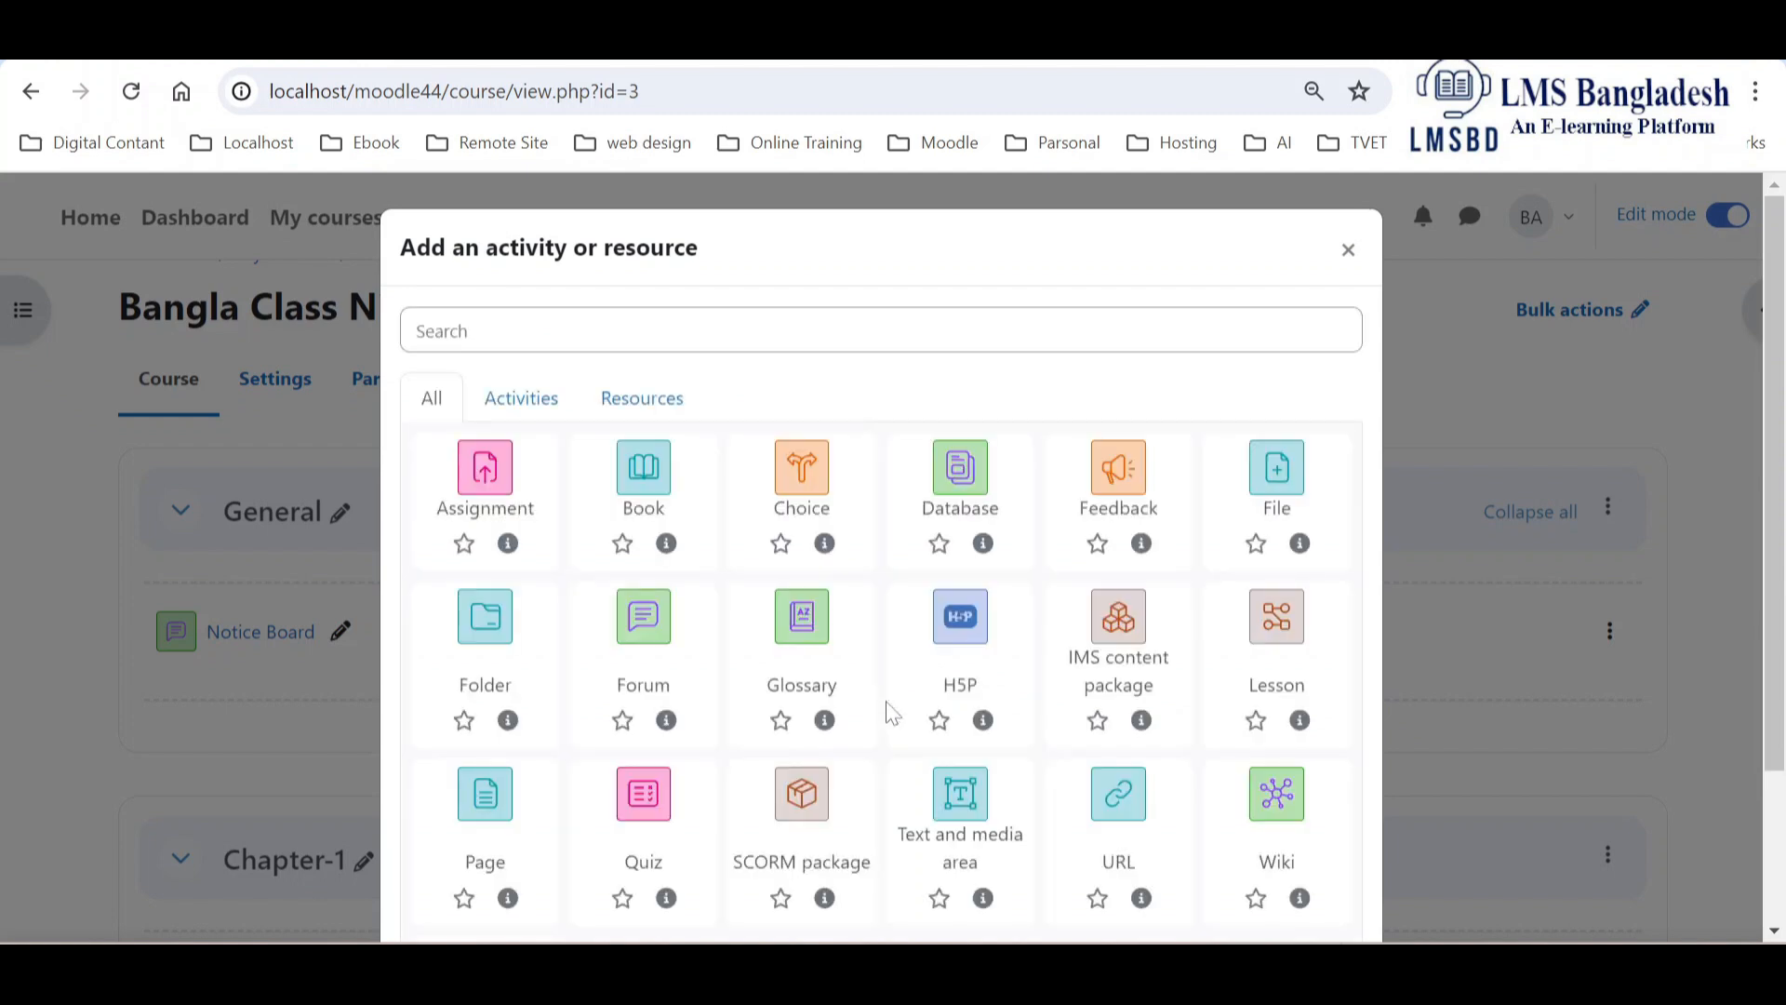
{"action": "scroll", "coordinate": [800, 619], "scroll_direction": "down", "scroll_amount": 1}
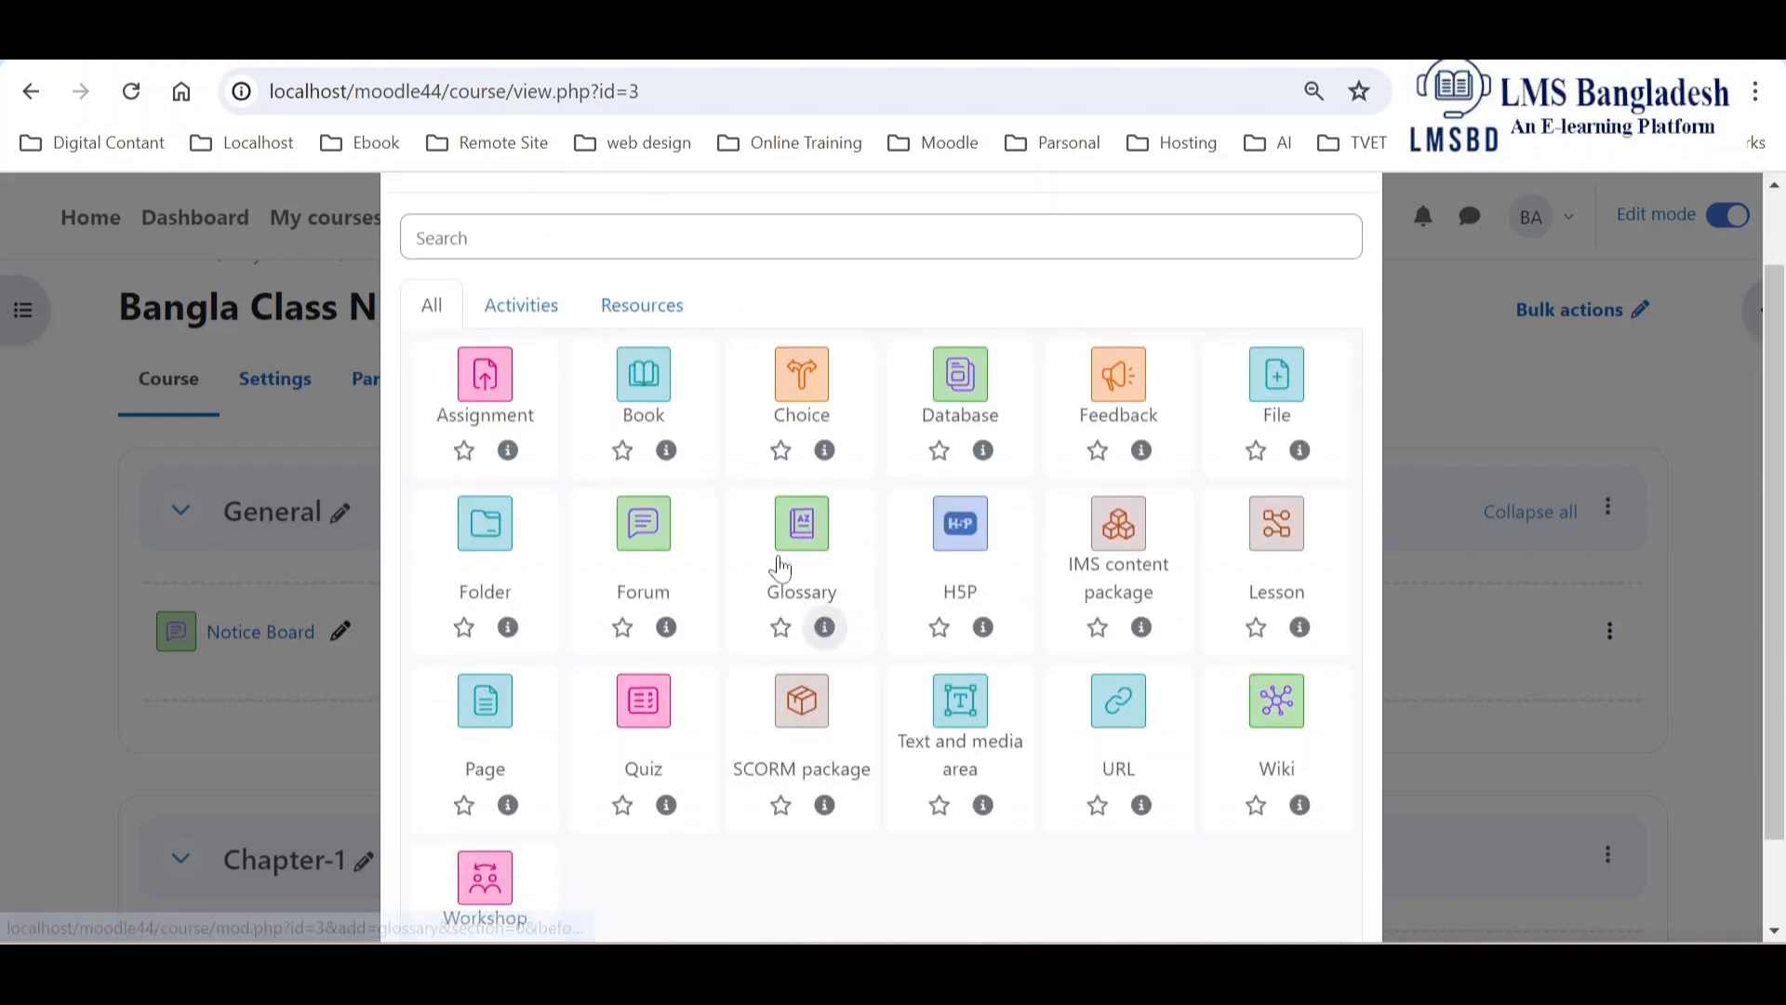
{"action": "left_click", "coordinate": [619, 309]}
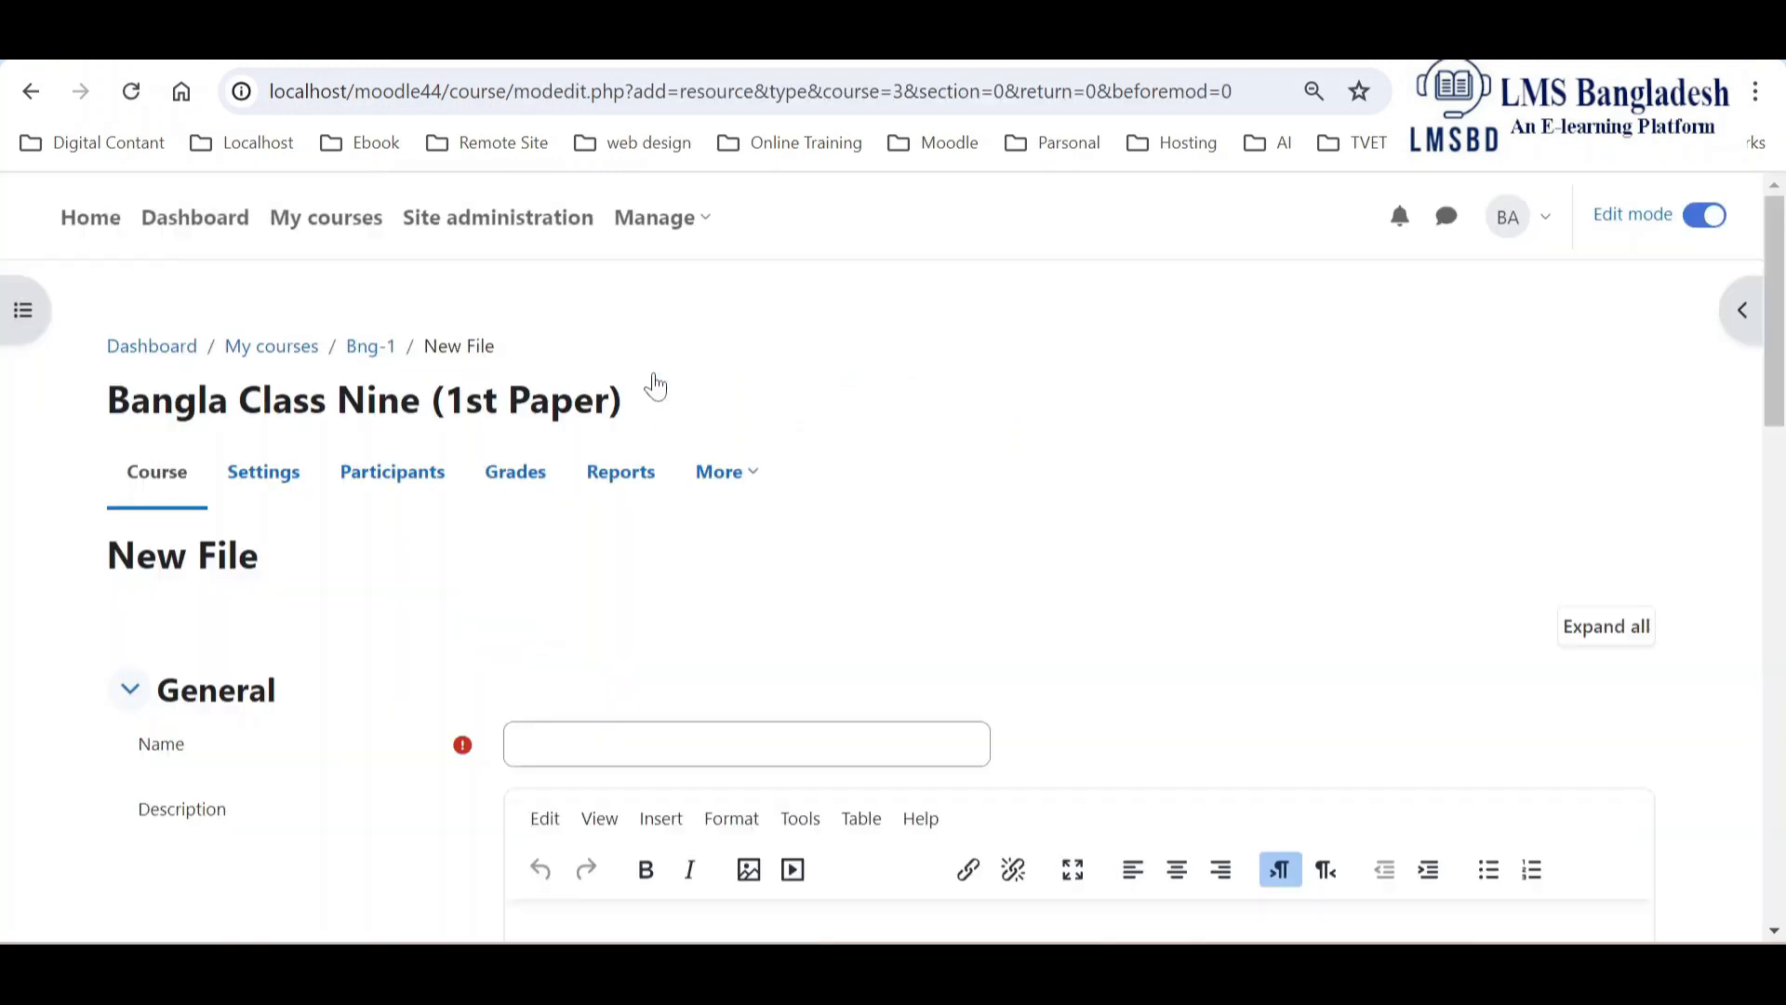
Review the new file form and name the resource Syllabus
{"action": "scroll", "coordinate": [845, 484], "scroll_direction": "down", "scroll_amount": 5}
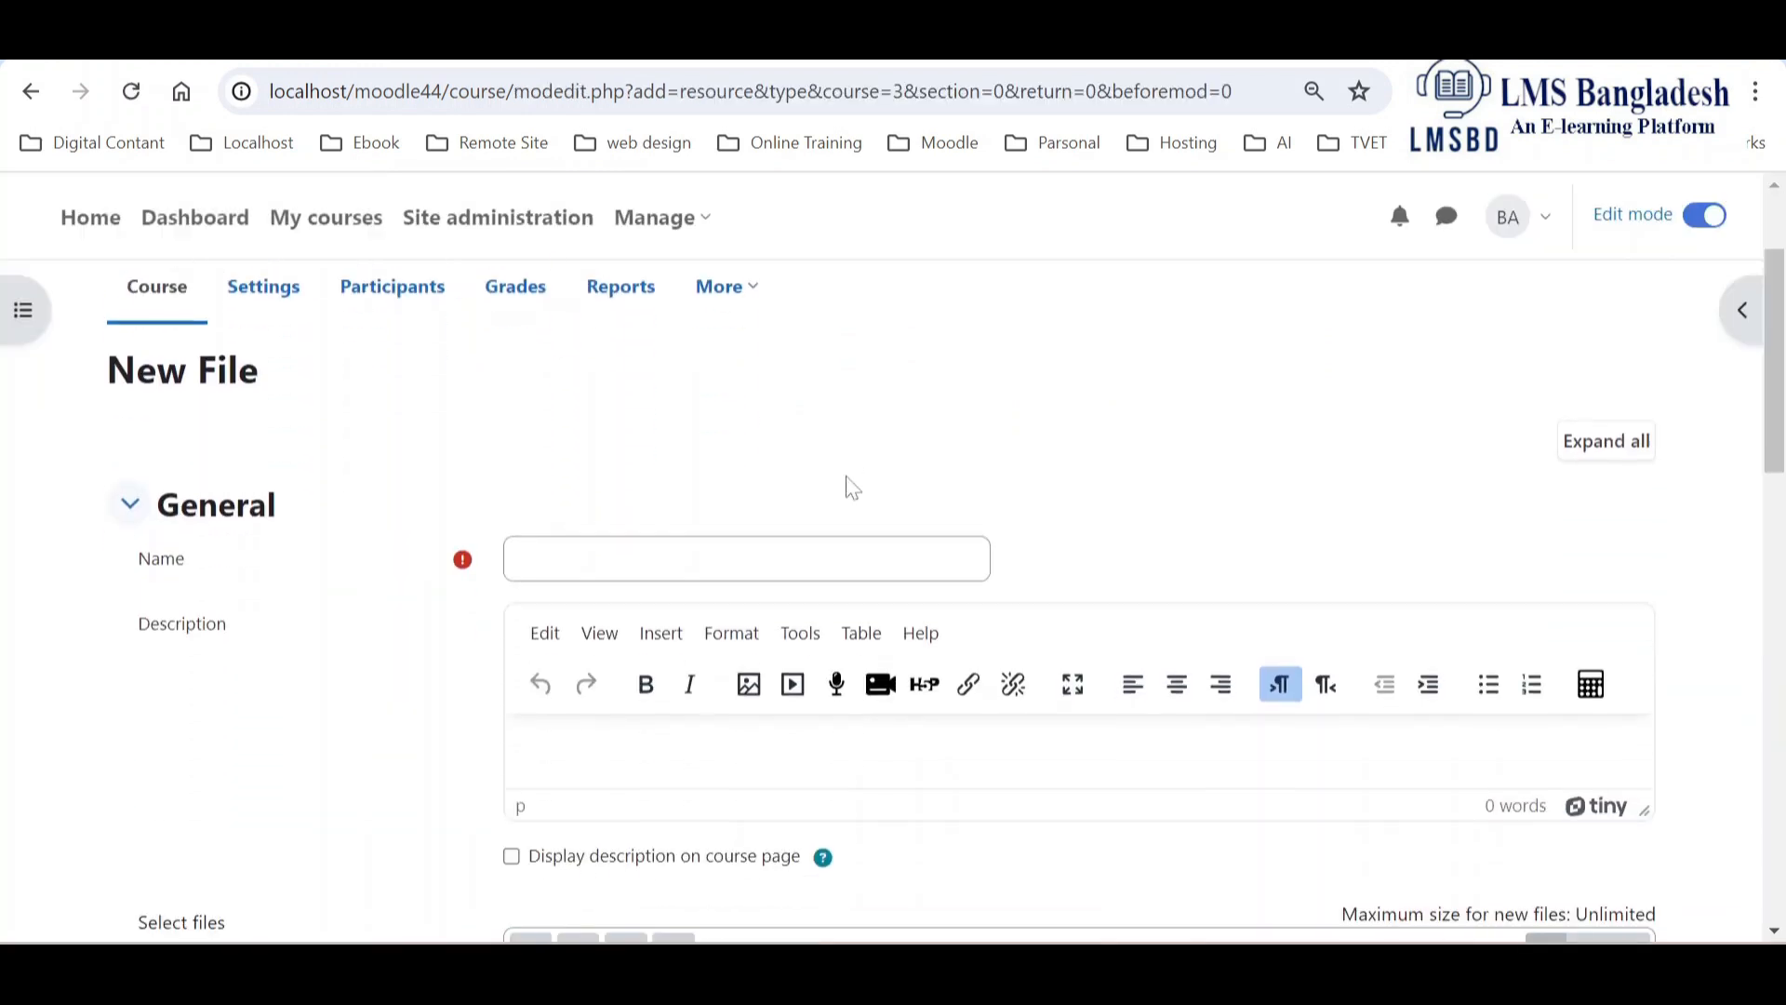
{"action": "scroll", "coordinate": [846, 487], "scroll_direction": "down", "scroll_amount": 4}
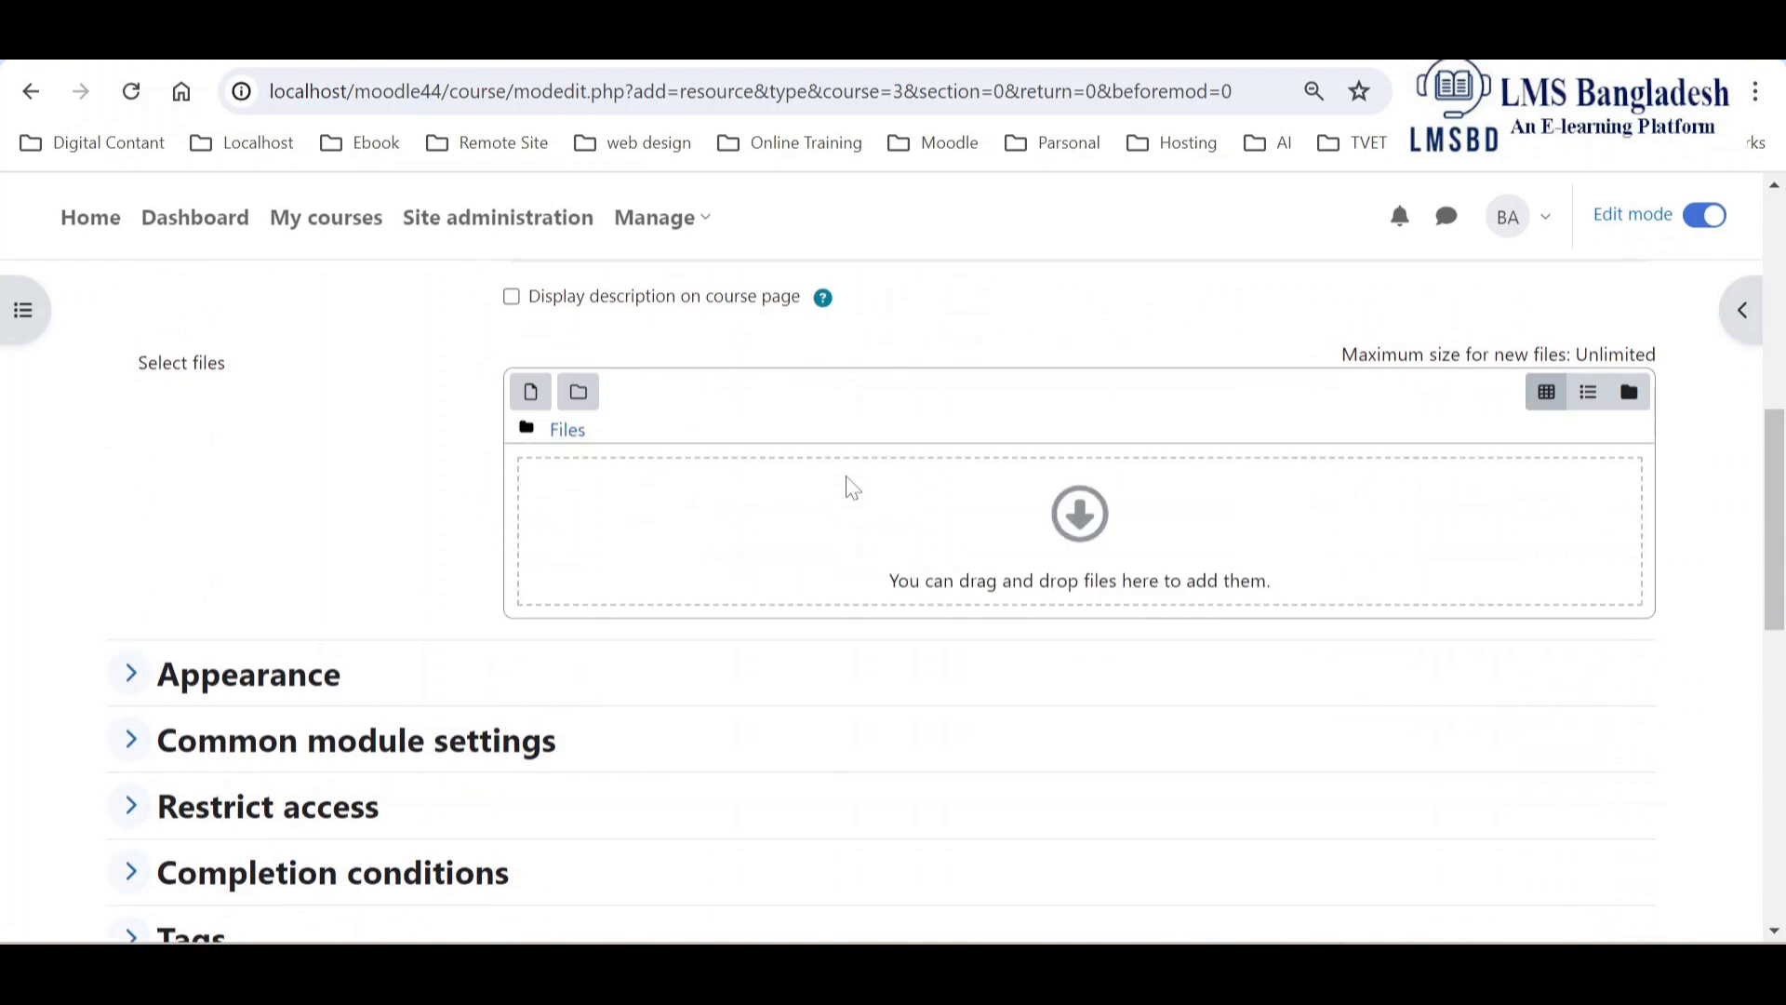
{"action": "scroll", "coordinate": [848, 487], "scroll_direction": "up", "scroll_amount": 3}
{"action": "scroll", "coordinate": [853, 488], "scroll_direction": "up", "scroll_amount": 4}
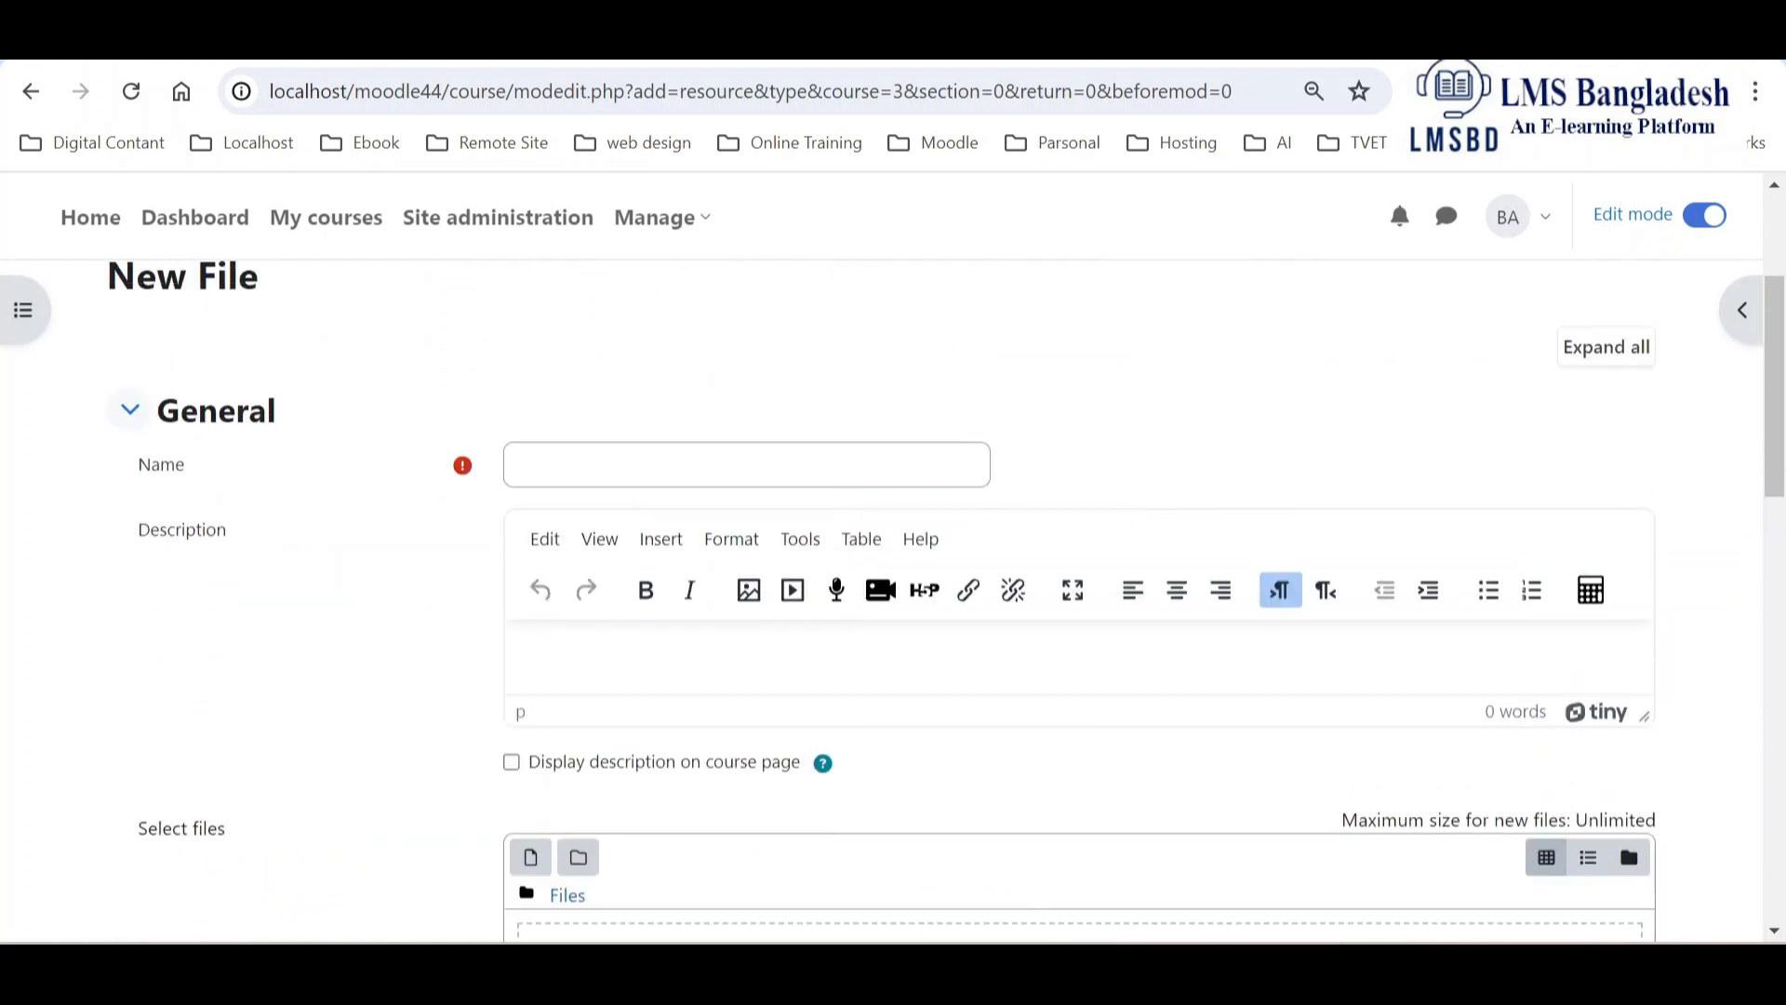
{"action": "left_click", "coordinate": [520, 464]}
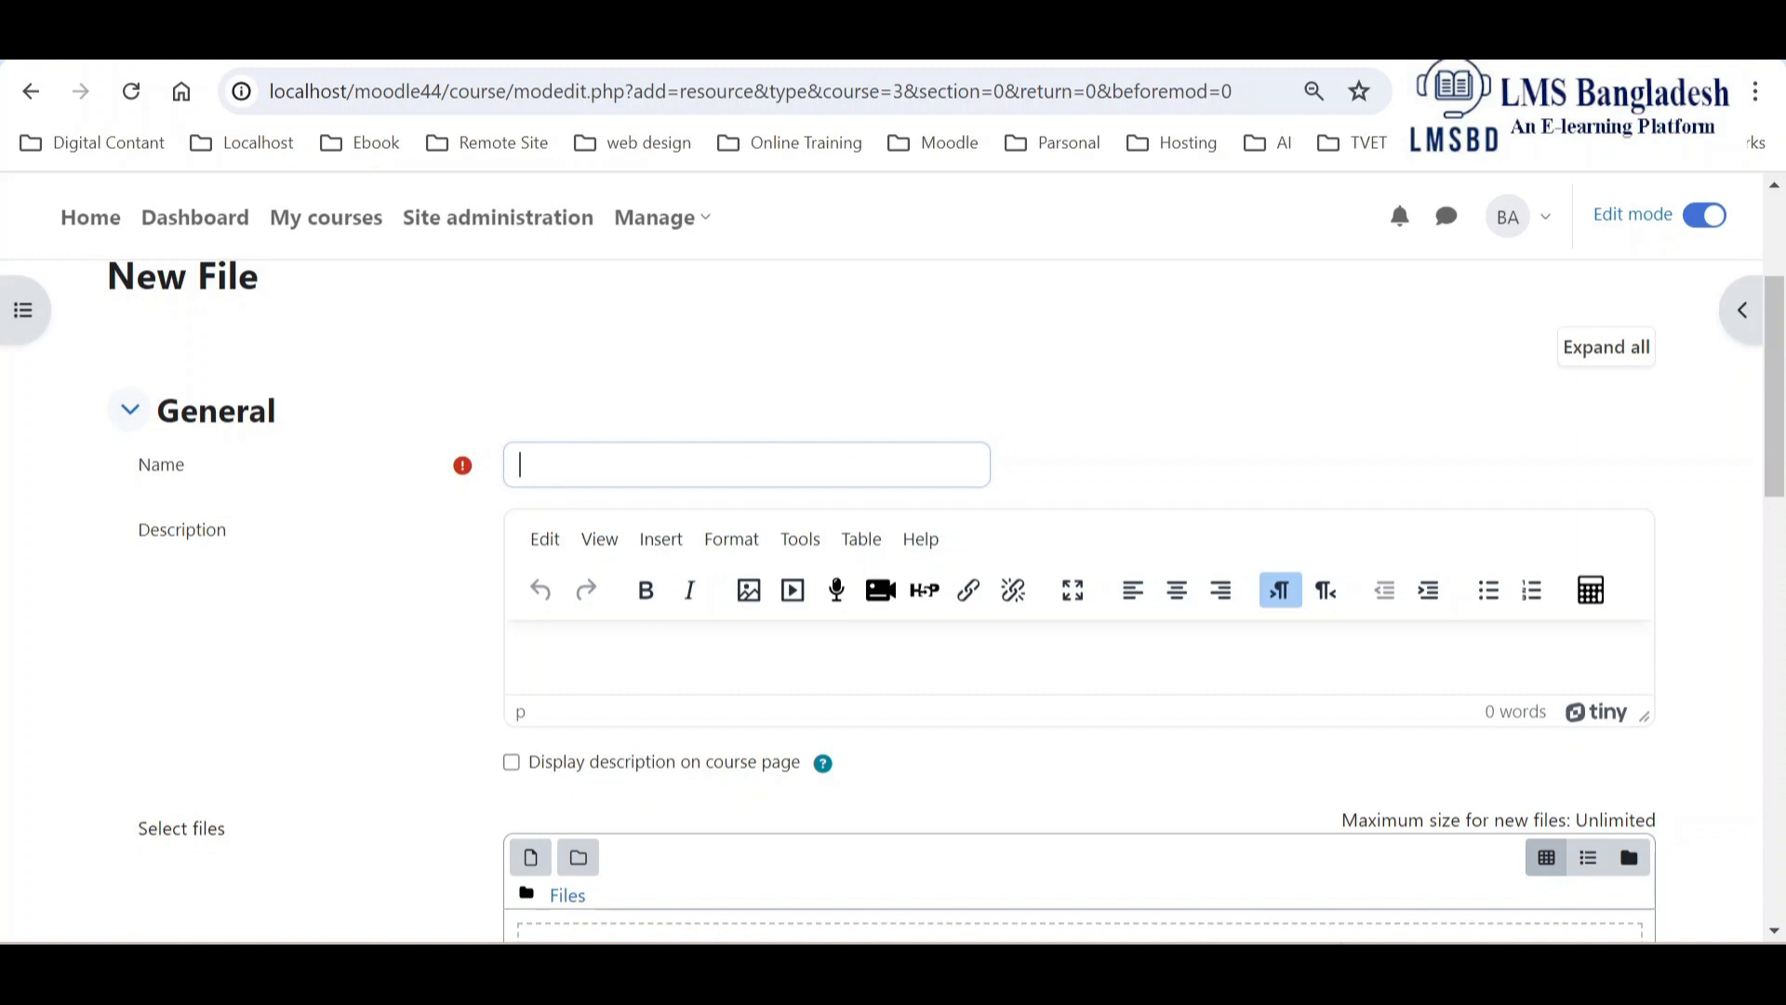
{"action": "type", "text": "Syllabus"}
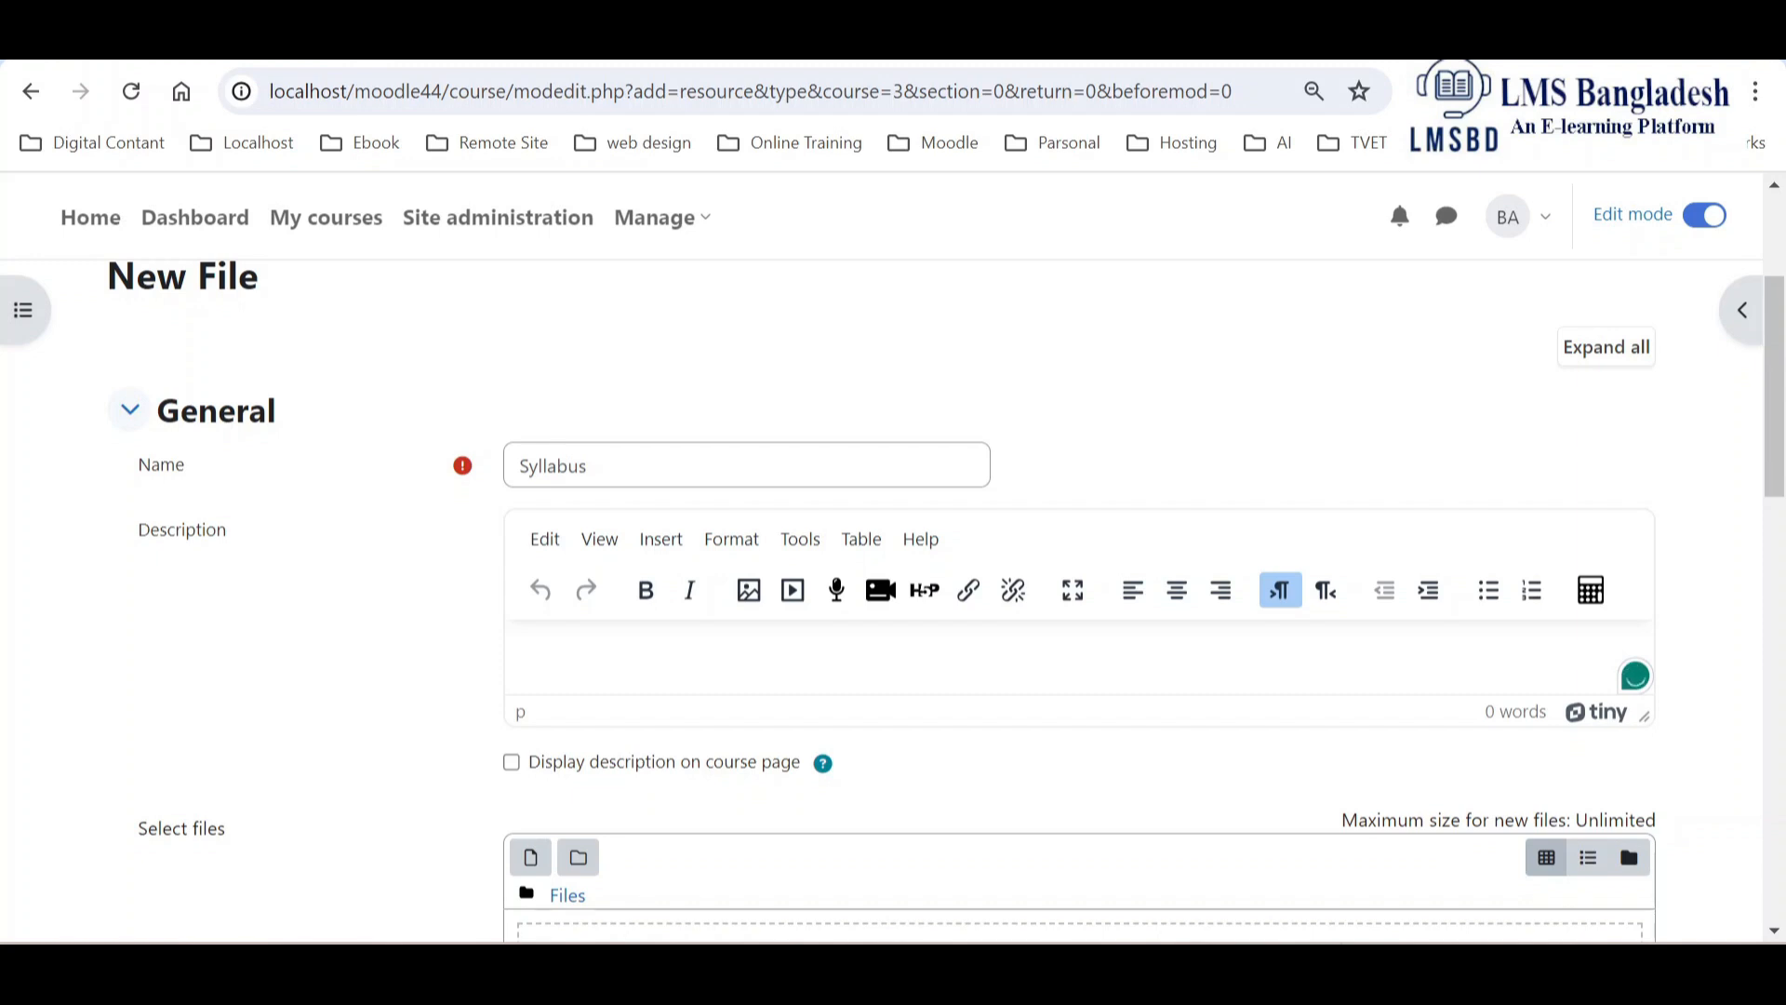
Upload Syllabus.pdf from the eCourse folder as the resource's file
{"action": "scroll", "coordinate": [668, 627], "scroll_direction": "down", "scroll_amount": 4}
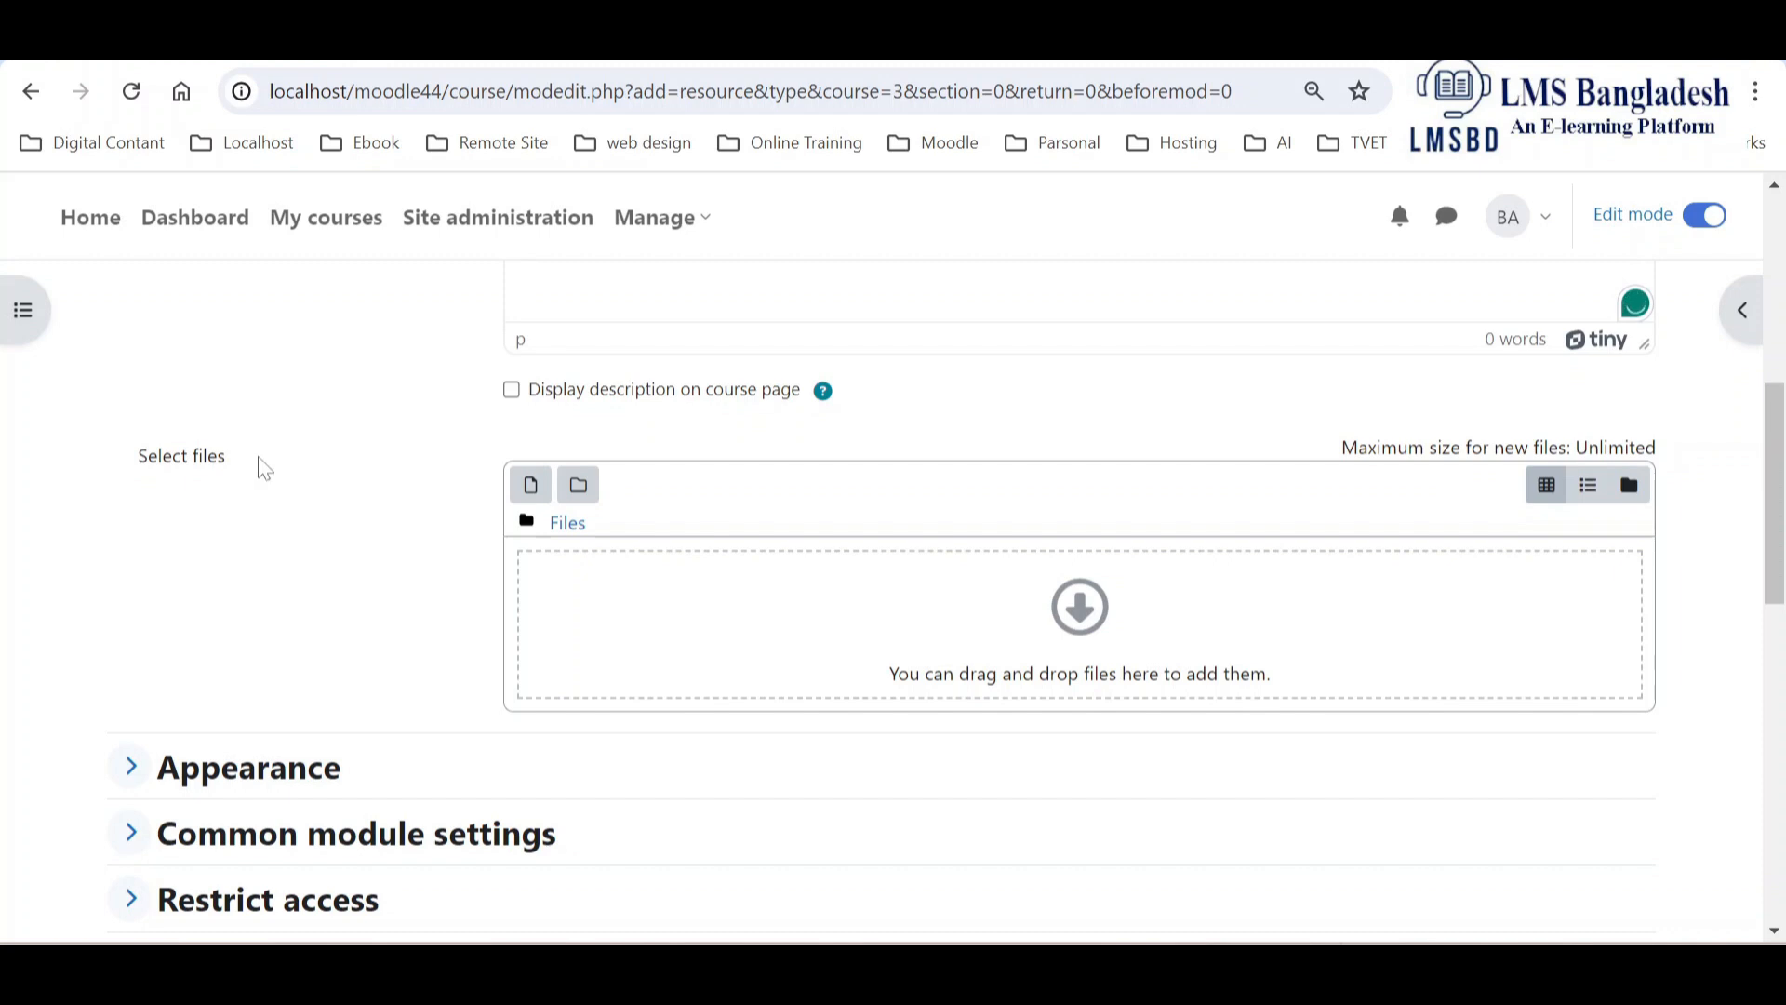
{"action": "left_click_drag", "start_coordinate": [258, 461], "coordinate": [117, 442]}
{"action": "left_click", "coordinate": [117, 442]}
{"action": "left_click", "coordinate": [1065, 622]}
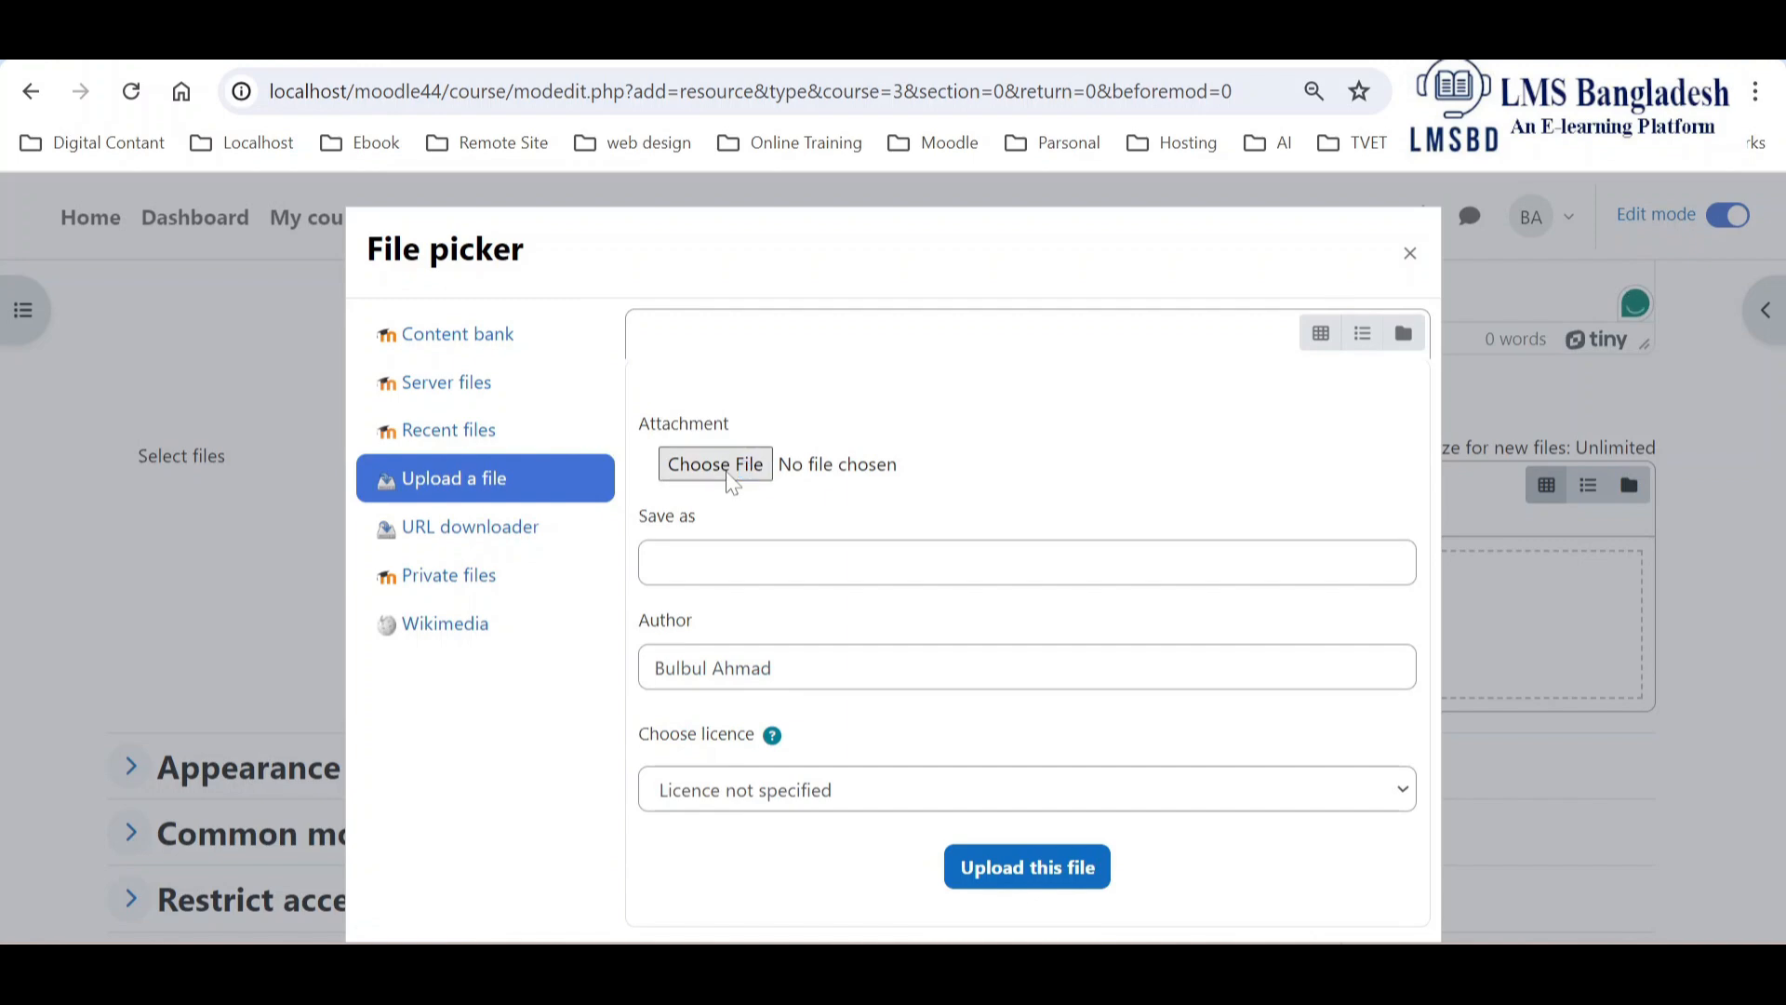
{"action": "left_click", "coordinate": [714, 465]}
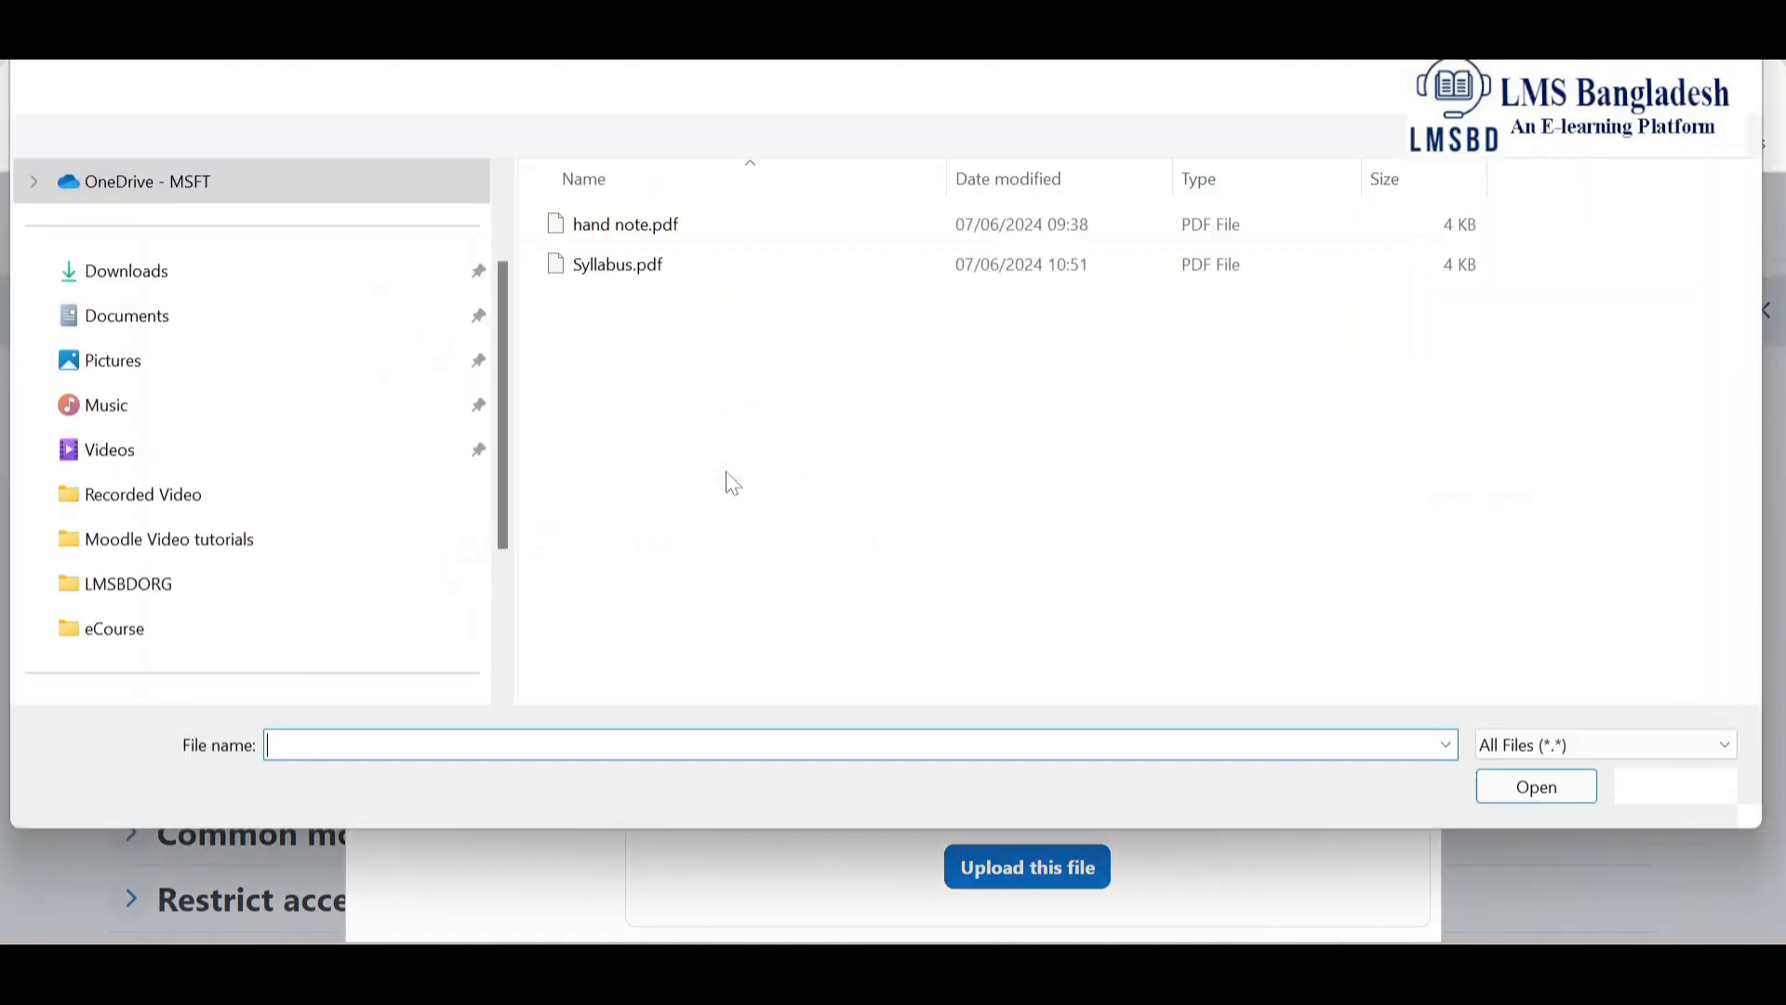
{"action": "left_click", "coordinate": [620, 270]}
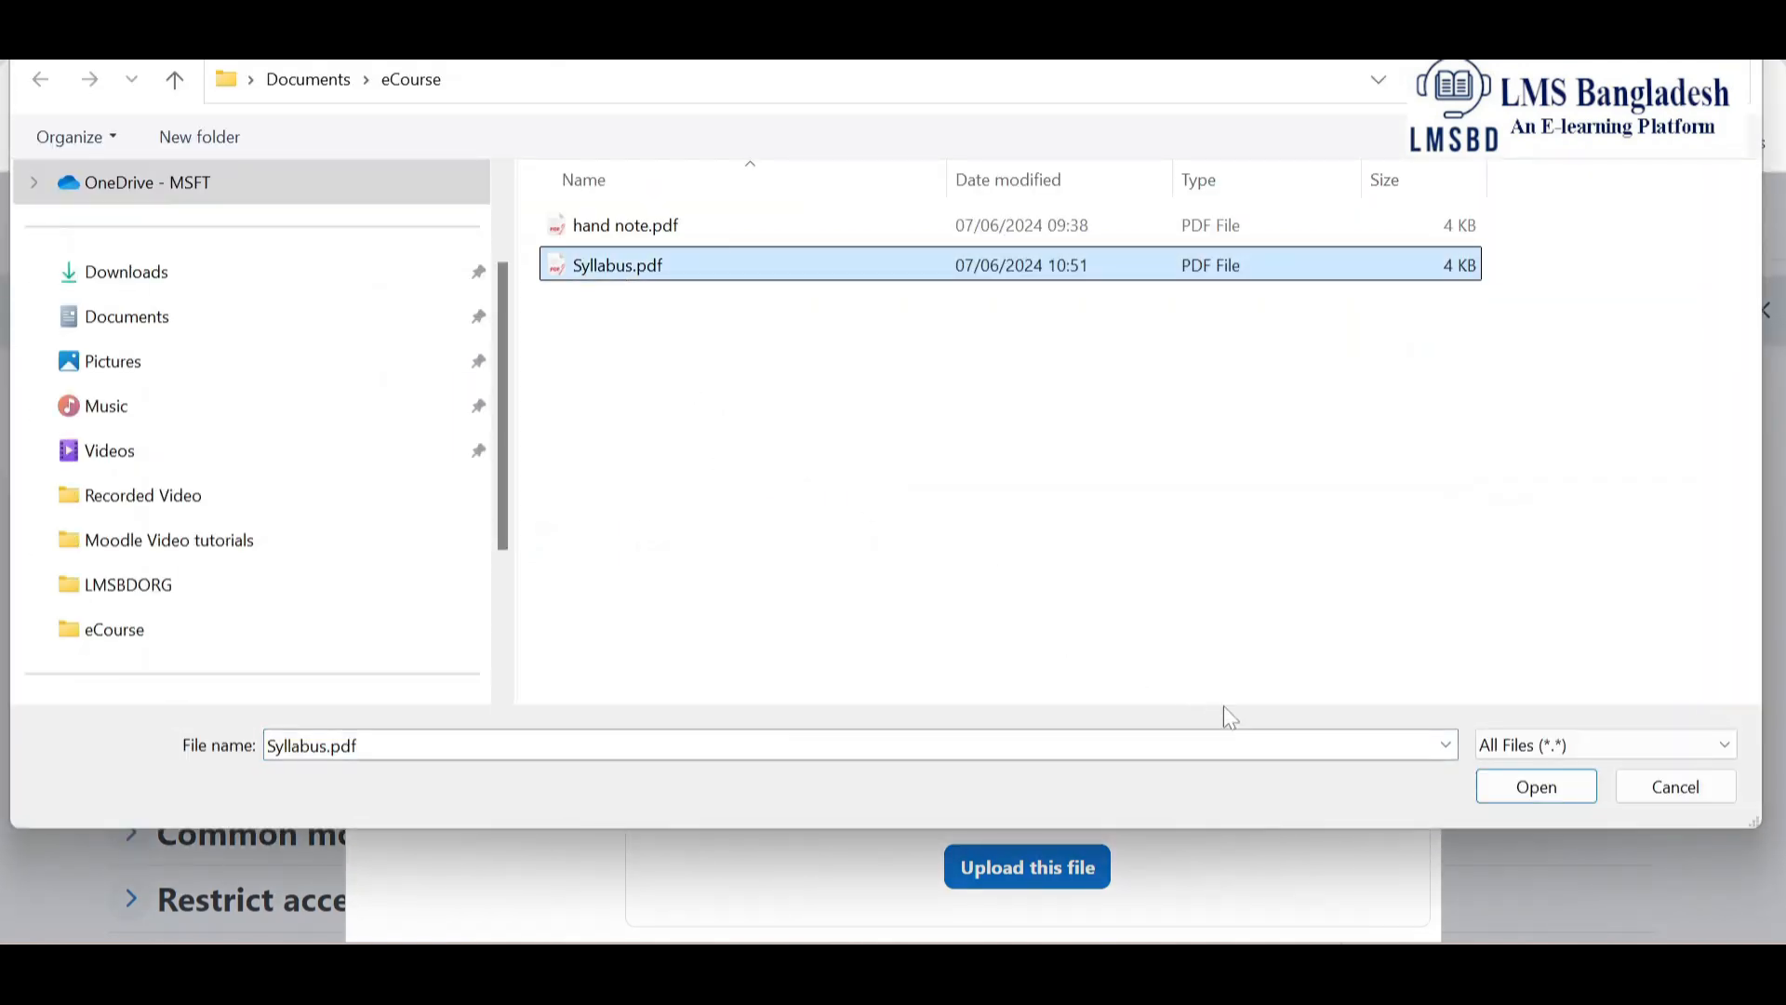
{"action": "left_click", "coordinate": [1526, 789]}
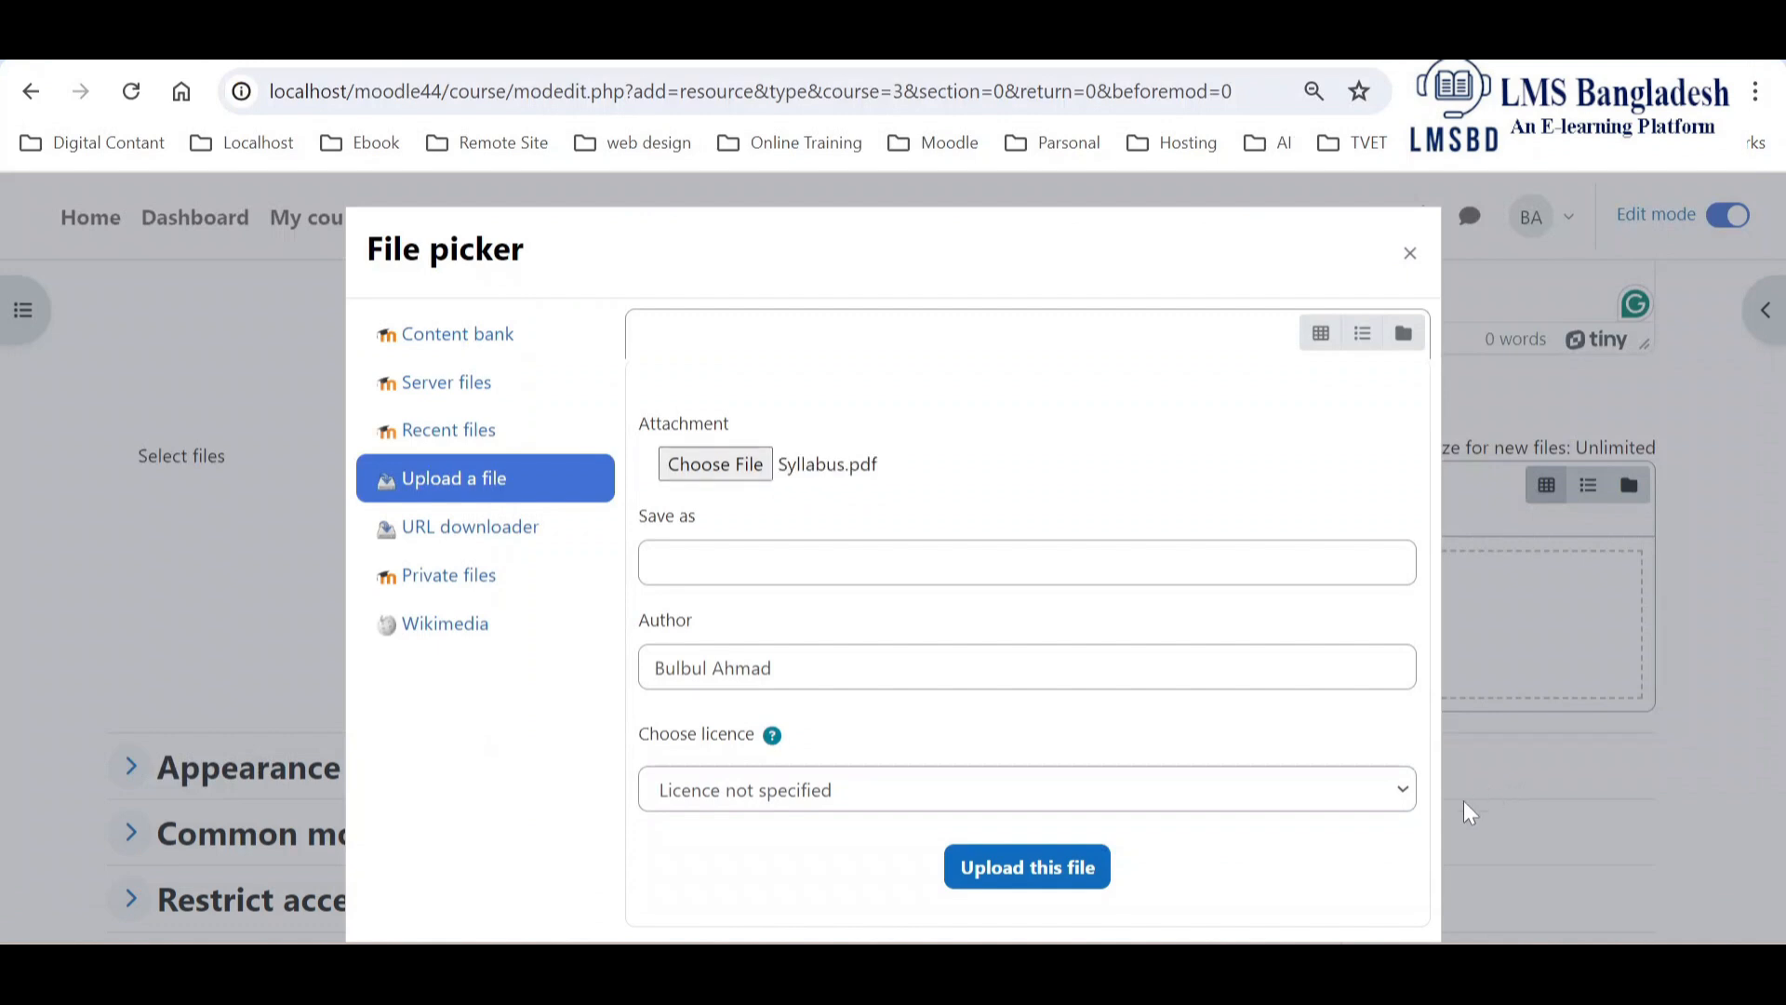
{"action": "left_click", "coordinate": [1040, 886]}
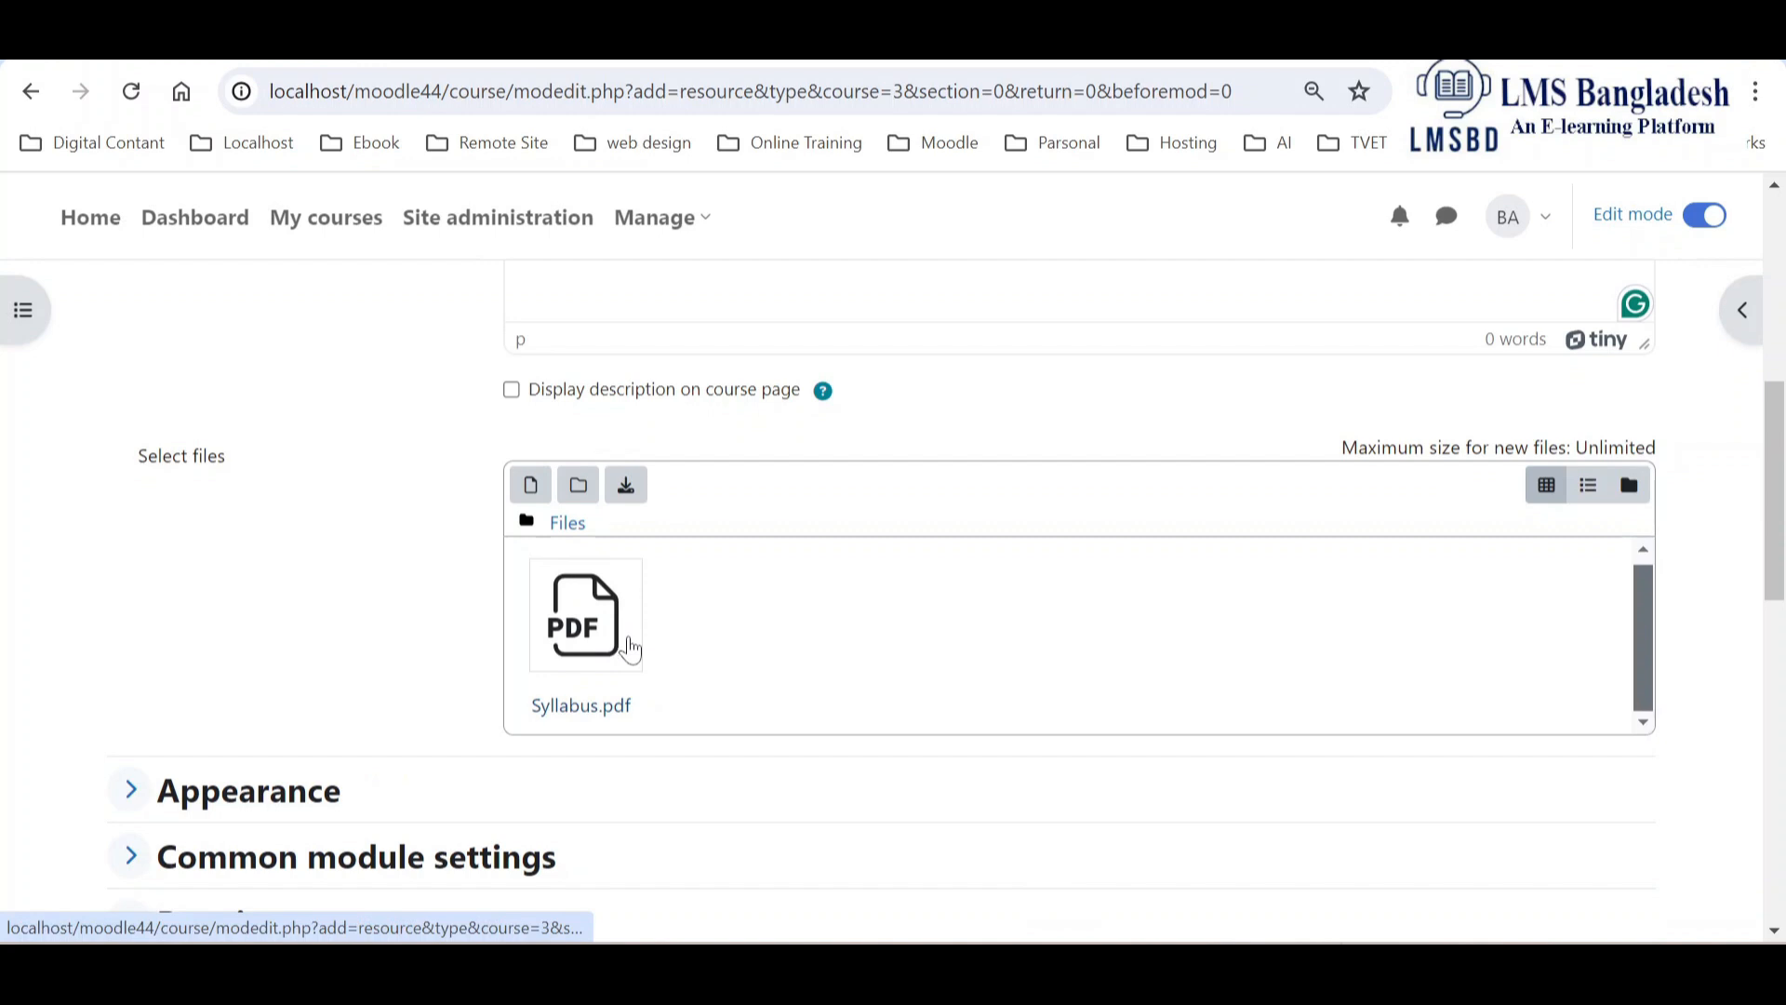
Set the Syllabus resource's display in its appearance settings to Force download
{"action": "scroll", "coordinate": [688, 705], "scroll_direction": "down", "scroll_amount": 2}
{"action": "scroll", "coordinate": [693, 709], "scroll_direction": "down", "scroll_amount": 1}
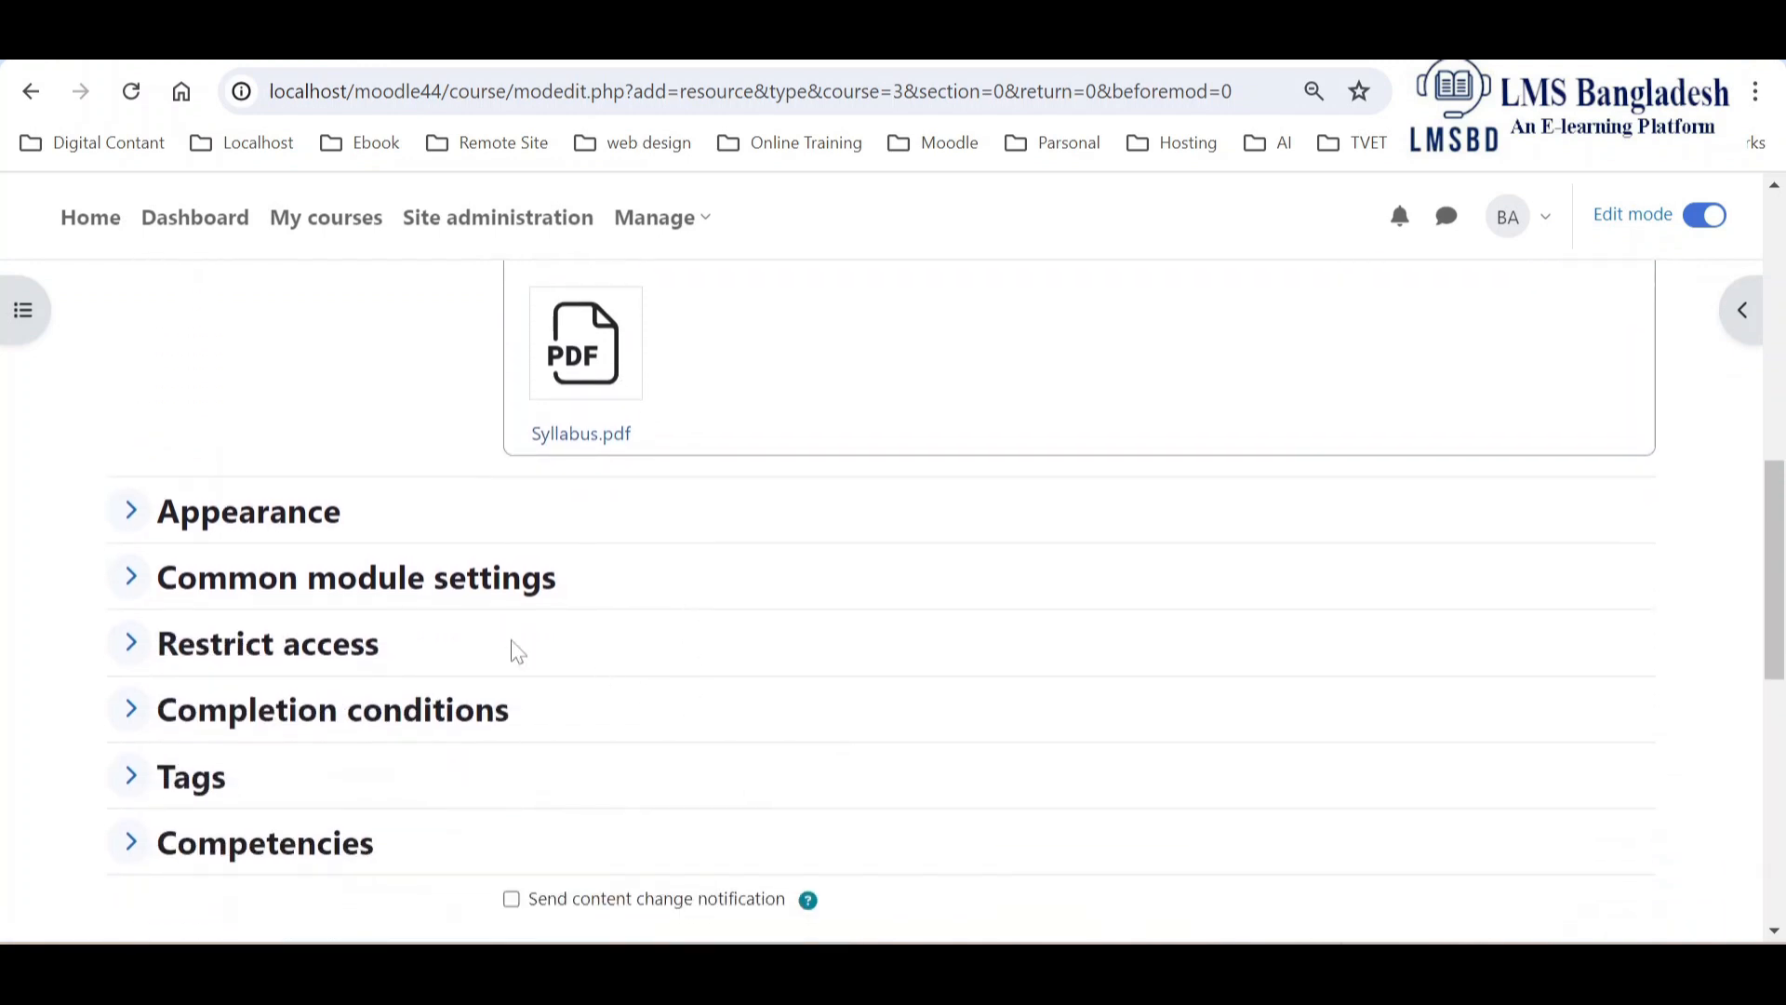
{"action": "left_click", "coordinate": [131, 511]}
{"action": "left_click", "coordinate": [623, 576]}
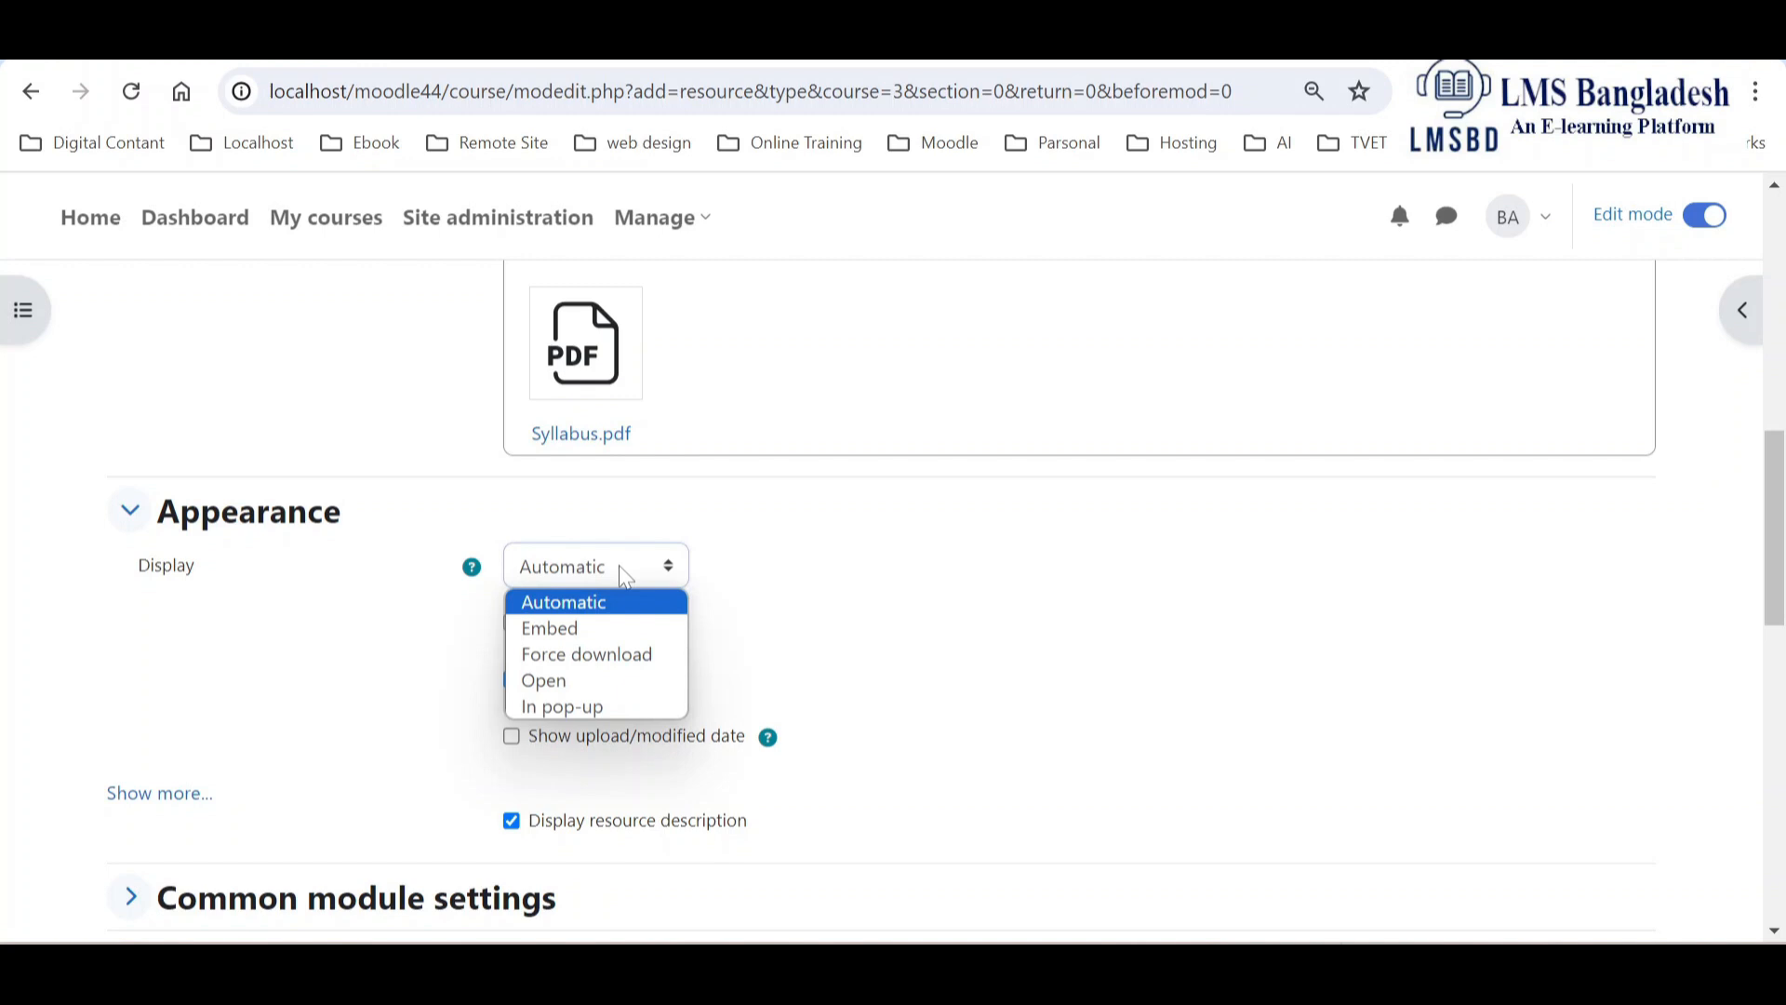
{"action": "left_click", "coordinate": [623, 662]}
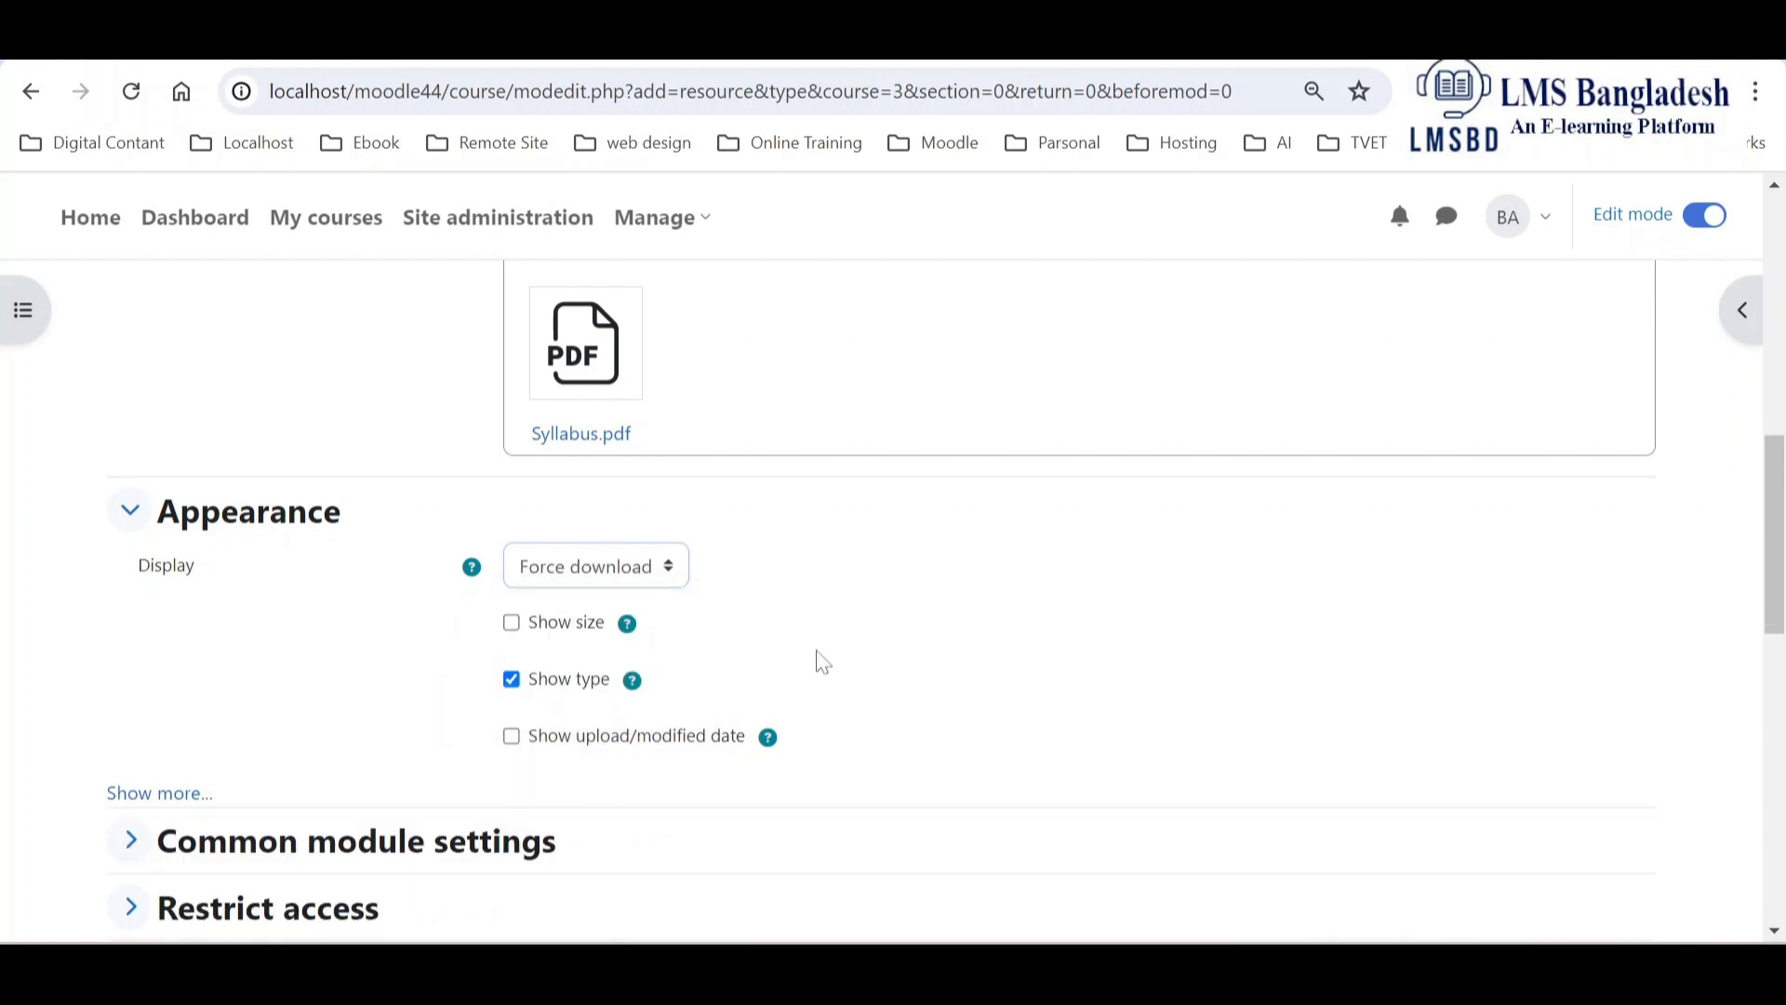
Save the Syllabus resource and return to the course page
{"action": "scroll", "coordinate": [824, 662], "scroll_direction": "down", "scroll_amount": 3}
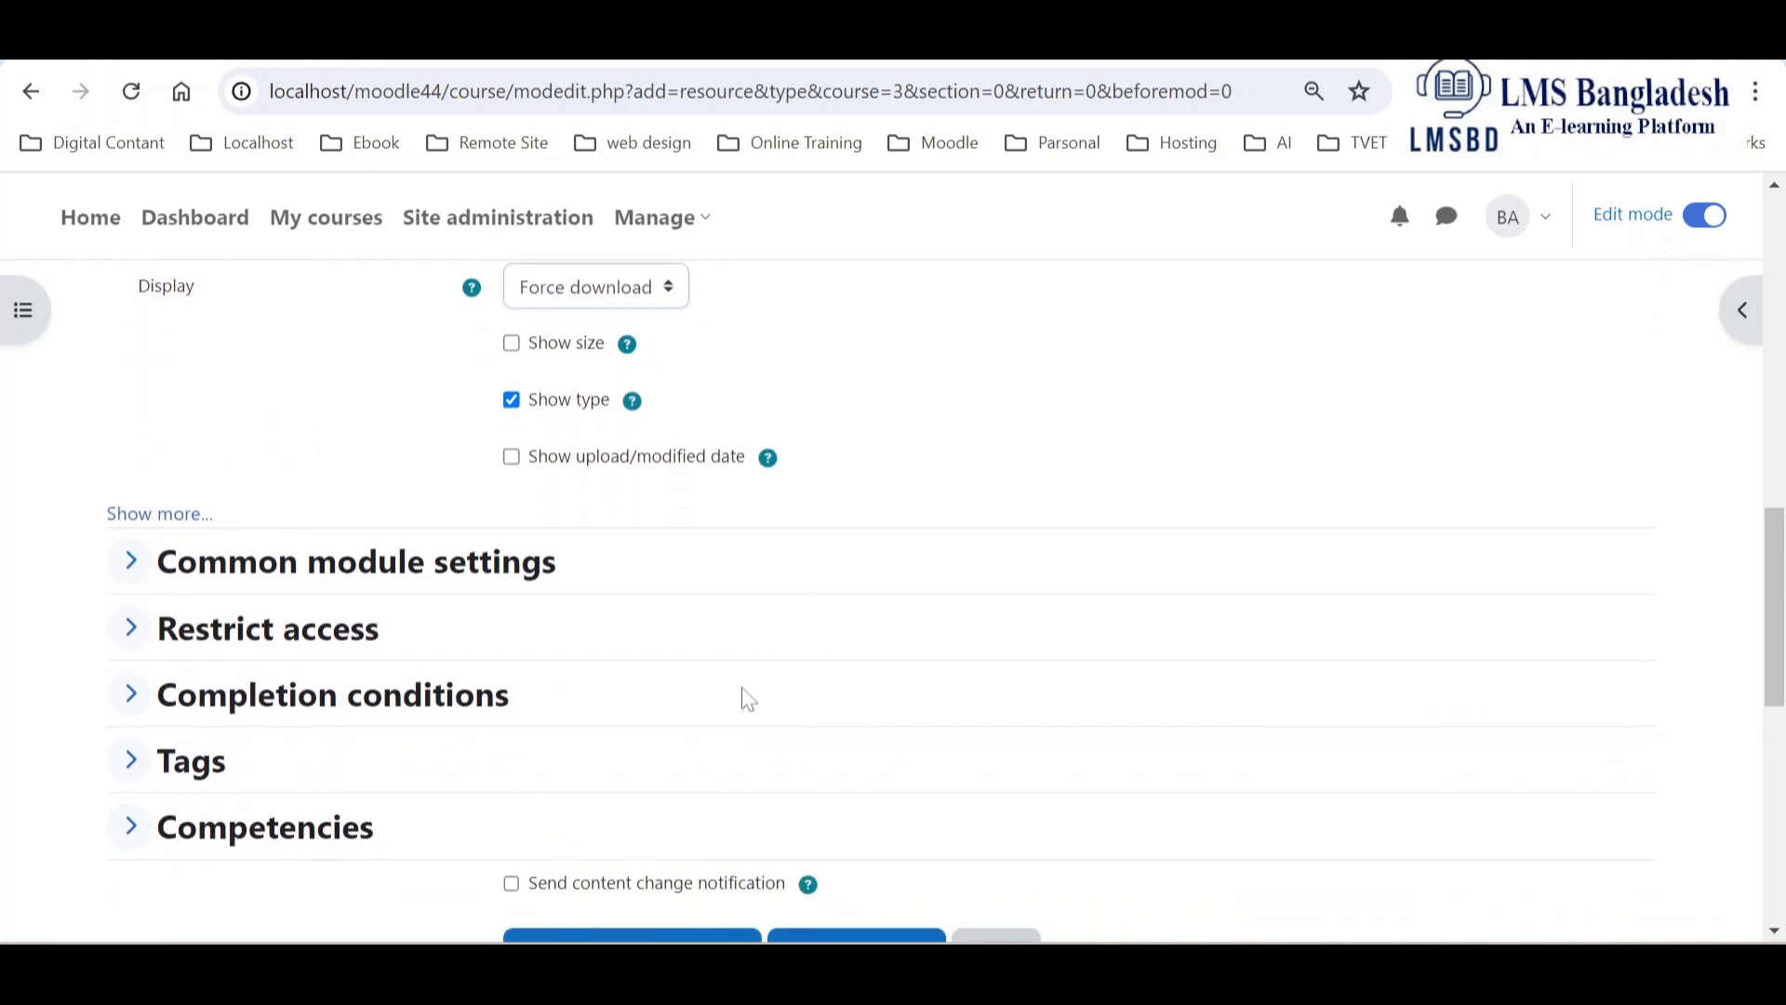
{"action": "scroll", "coordinate": [745, 698], "scroll_direction": "down", "scroll_amount": 2}
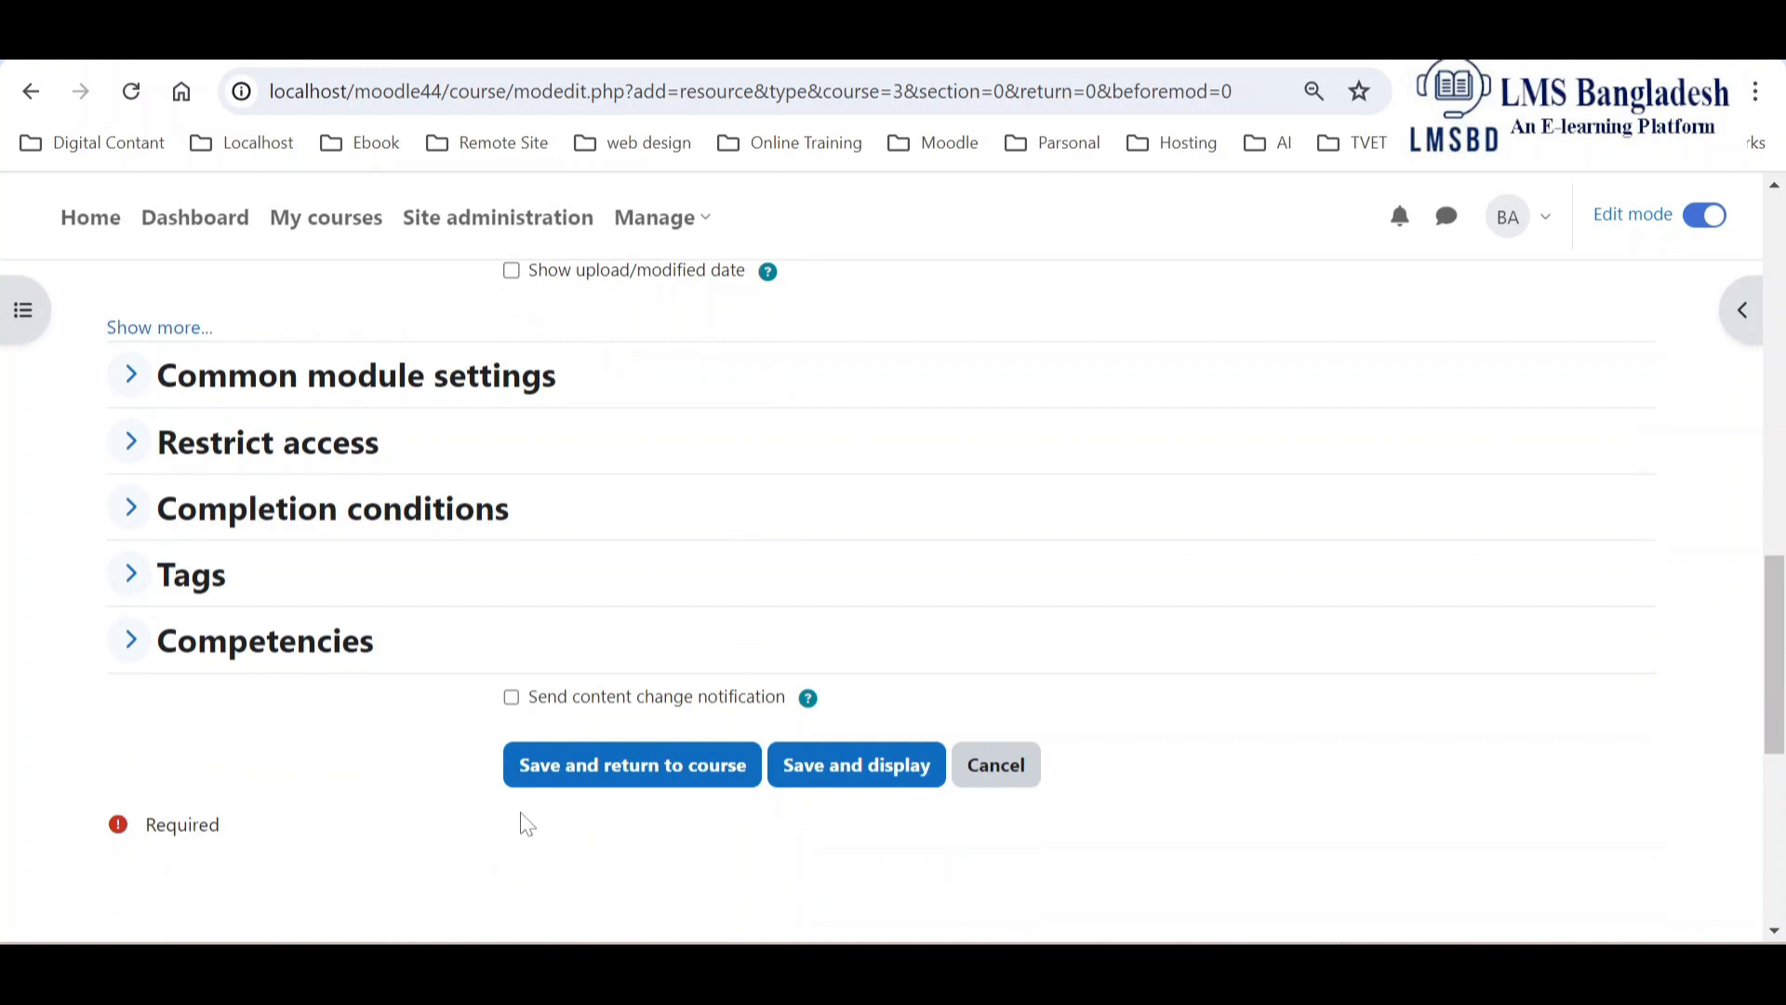
{"action": "left_click", "coordinate": [682, 776]}
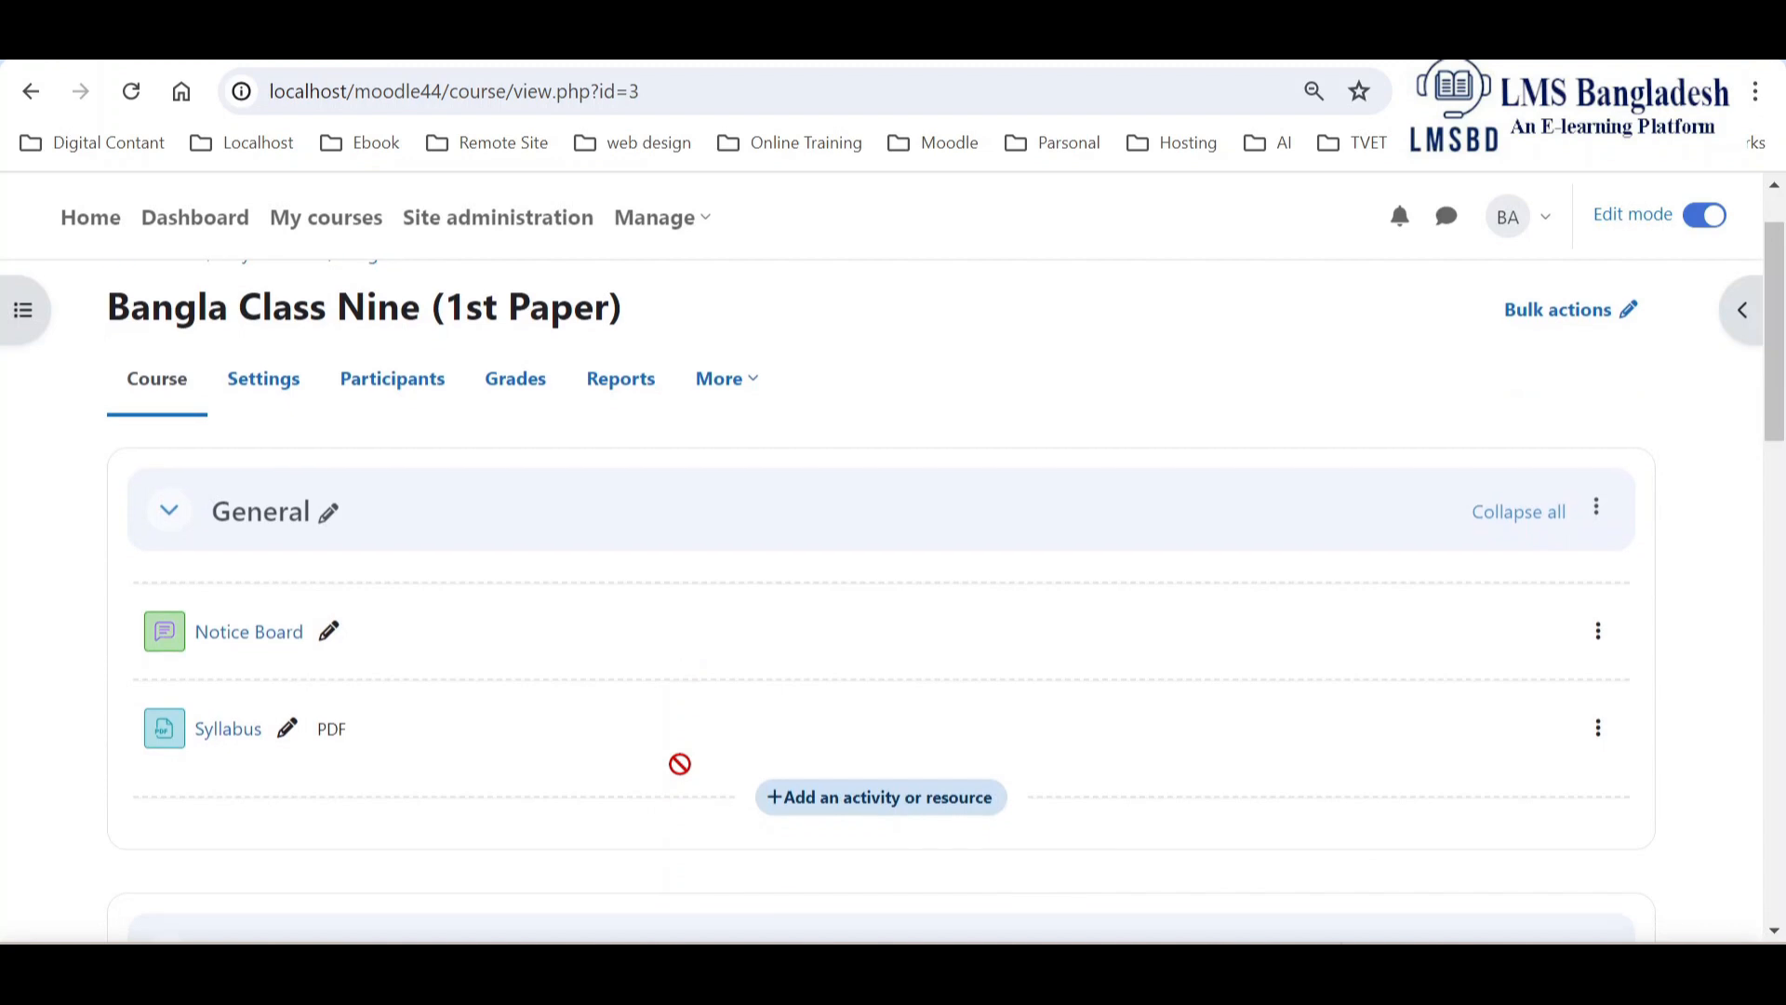
Download the Syllabus resource from the General section, open the PDF and look through its contents
{"action": "scroll", "coordinate": [680, 763], "scroll_direction": "down", "scroll_amount": 1}
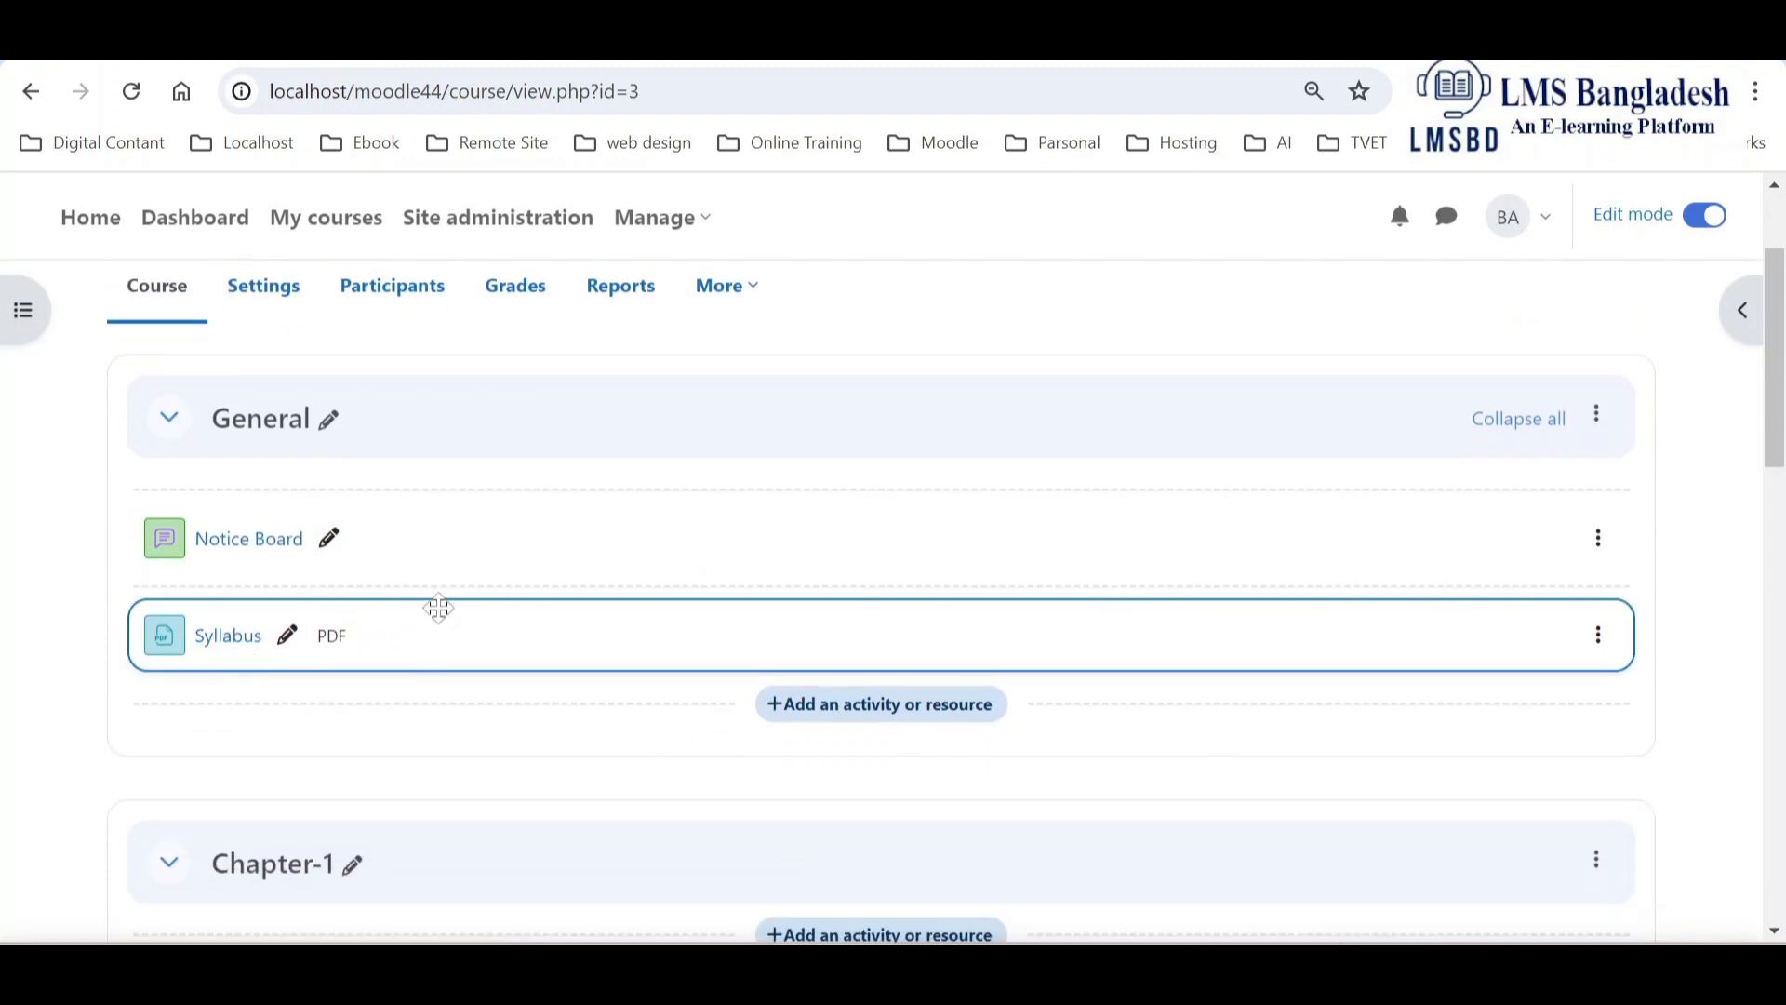
{"action": "left_click", "coordinate": [223, 651]}
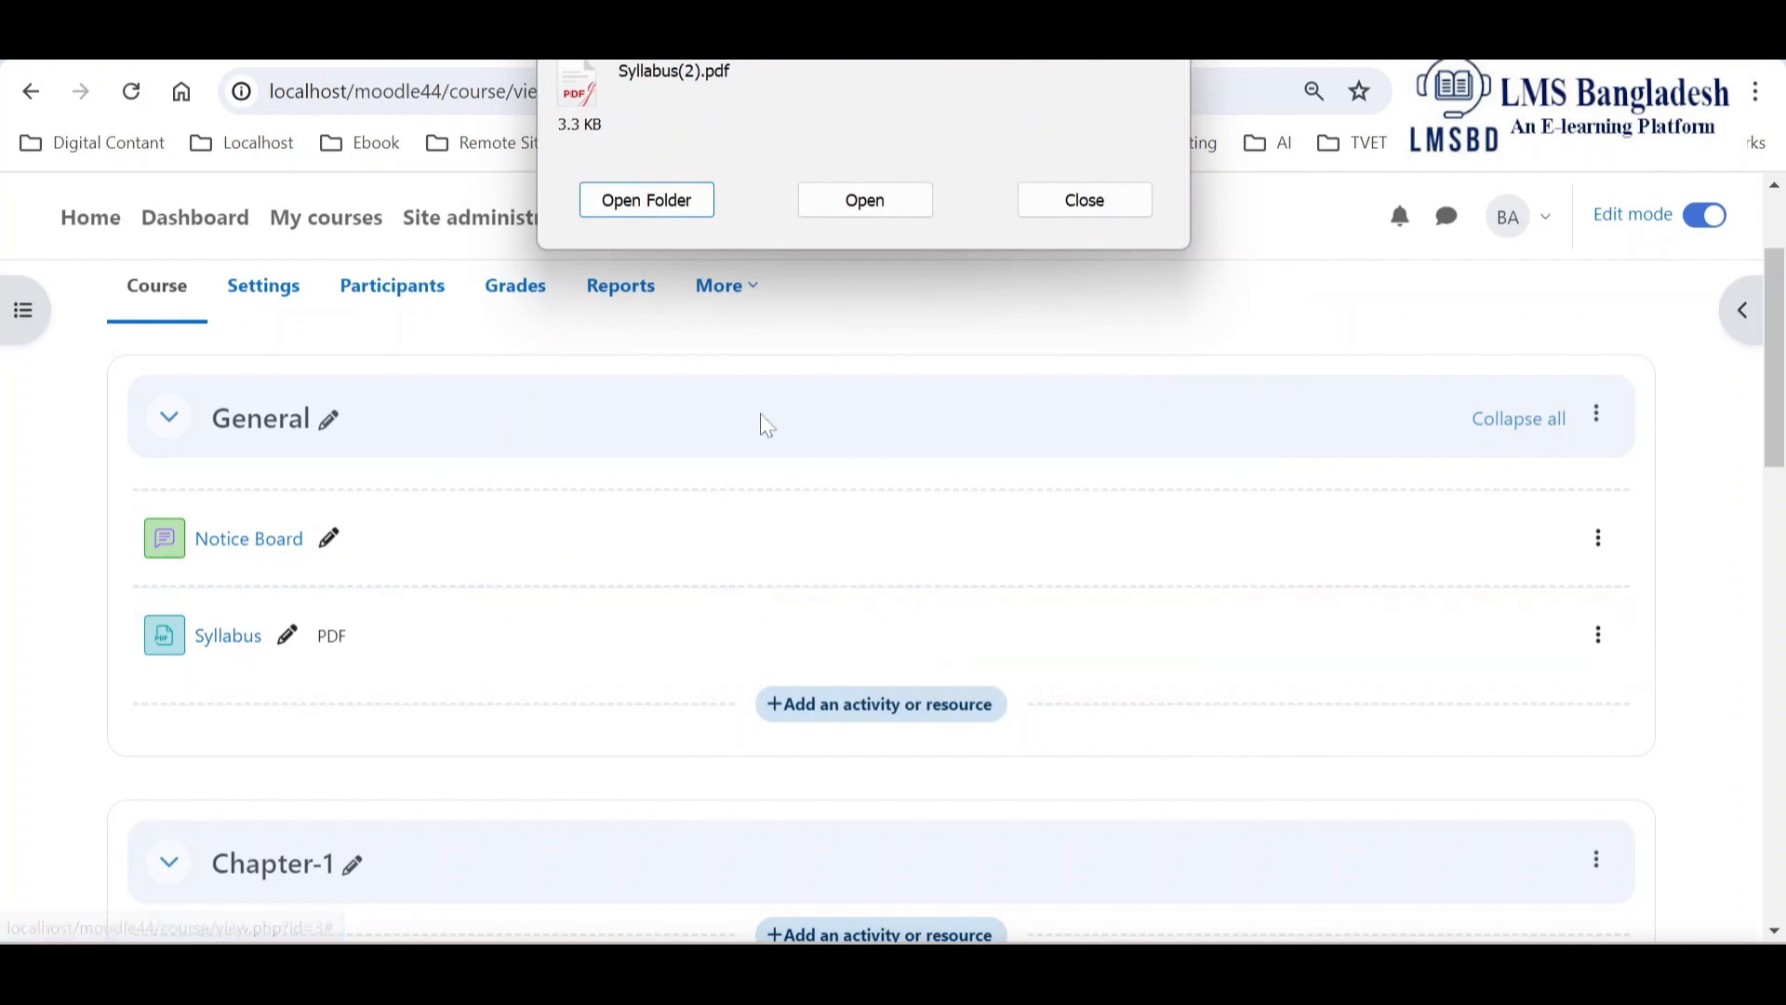
{"action": "left_click", "coordinate": [866, 202]}
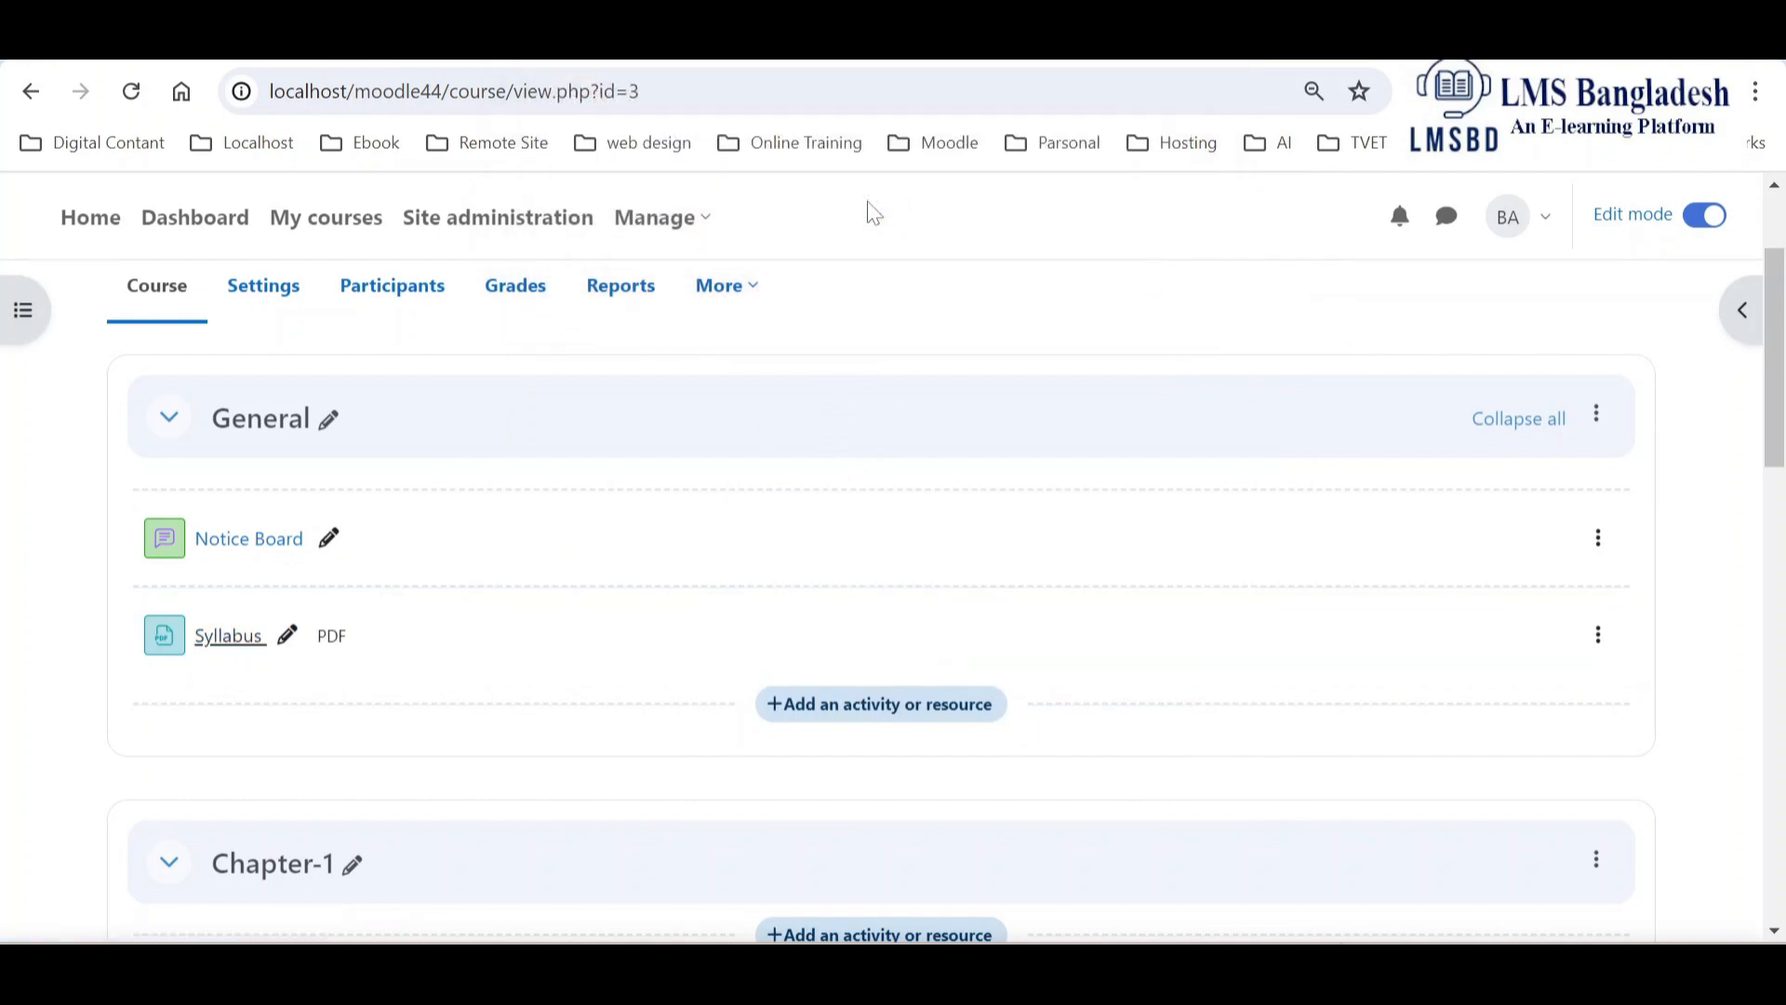
{"action": "scroll", "coordinate": [919, 903], "scroll_direction": "down", "scroll_amount": 3}
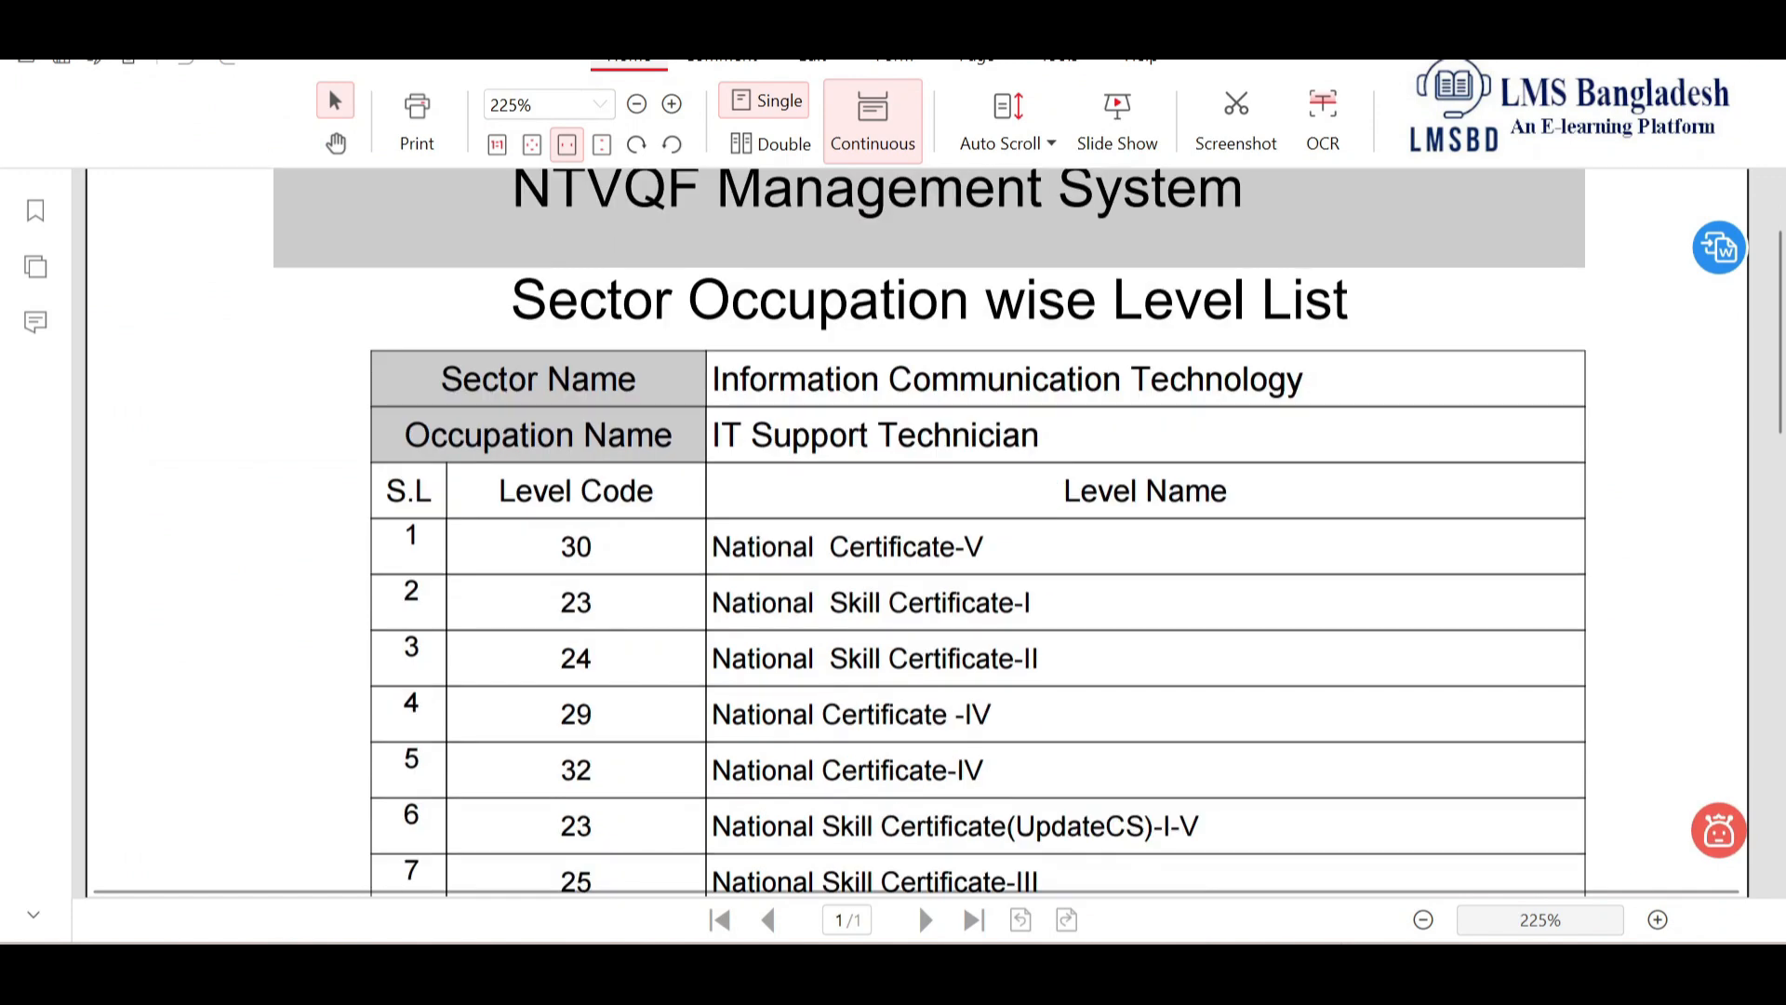
{"action": "scroll", "coordinate": [919, 903], "scroll_direction": "down", "scroll_amount": 3}
{"action": "scroll", "coordinate": [919, 902], "scroll_direction": "up", "scroll_amount": 4}
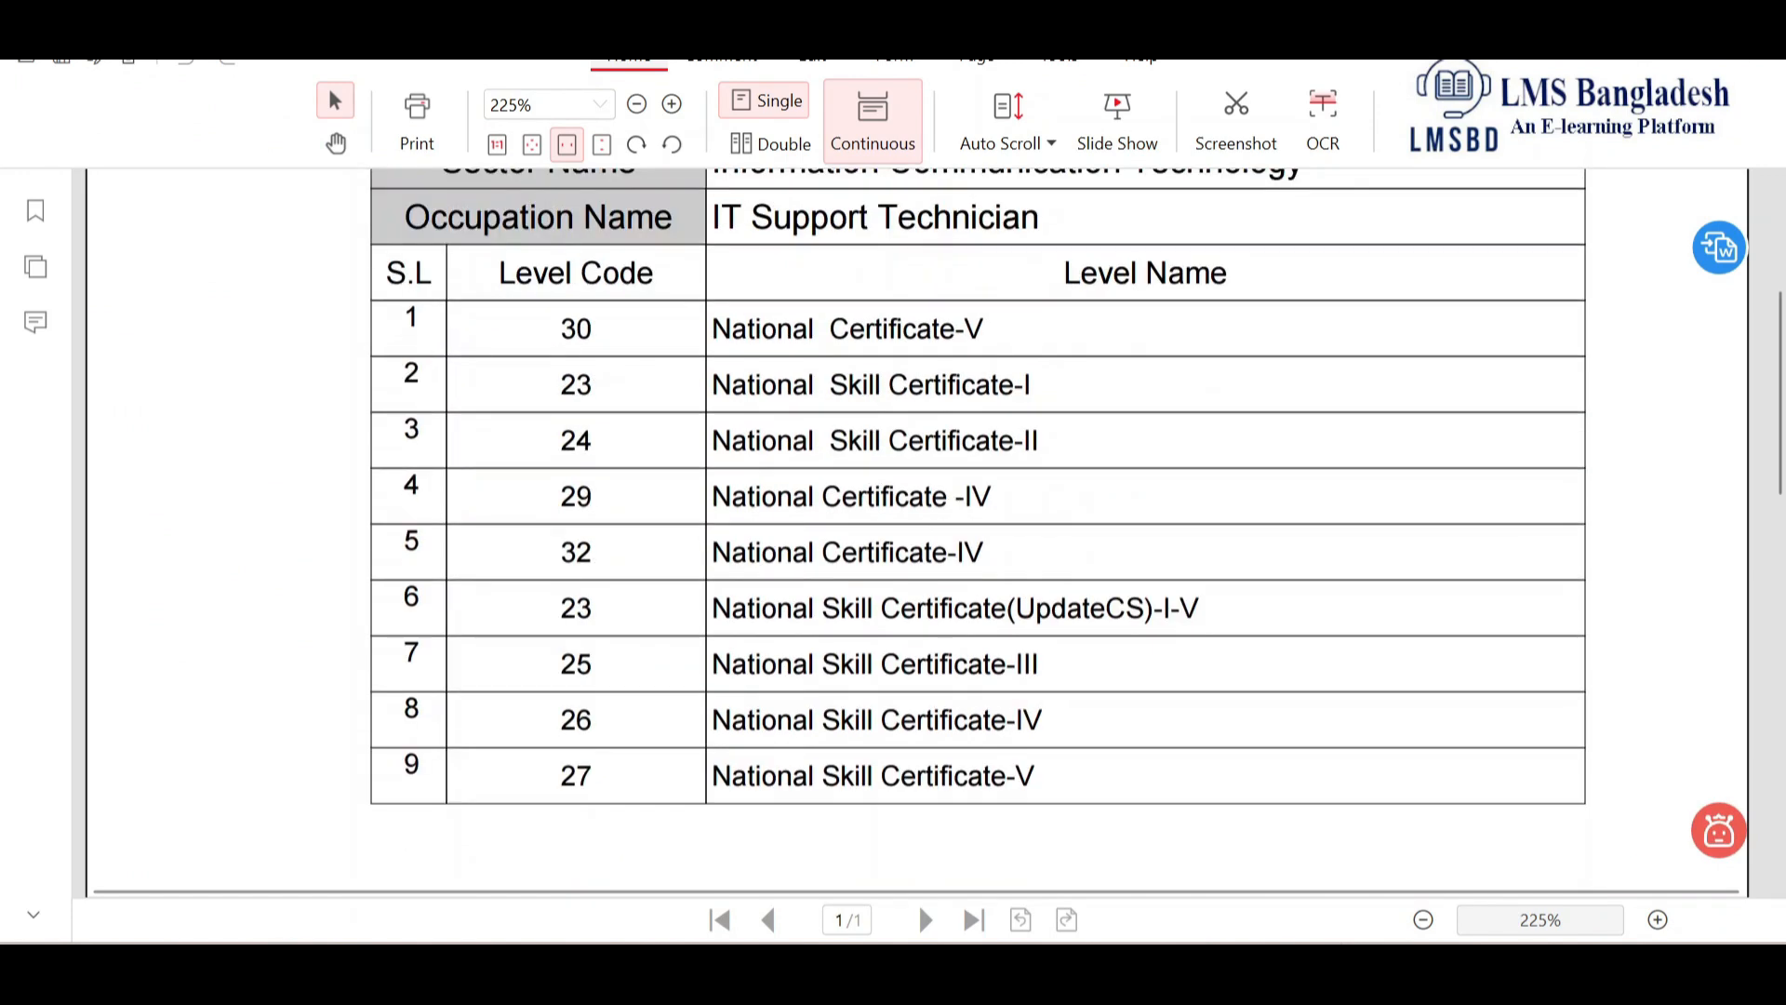
{"action": "scroll", "coordinate": [930, 530], "scroll_direction": "up", "scroll_amount": 1}
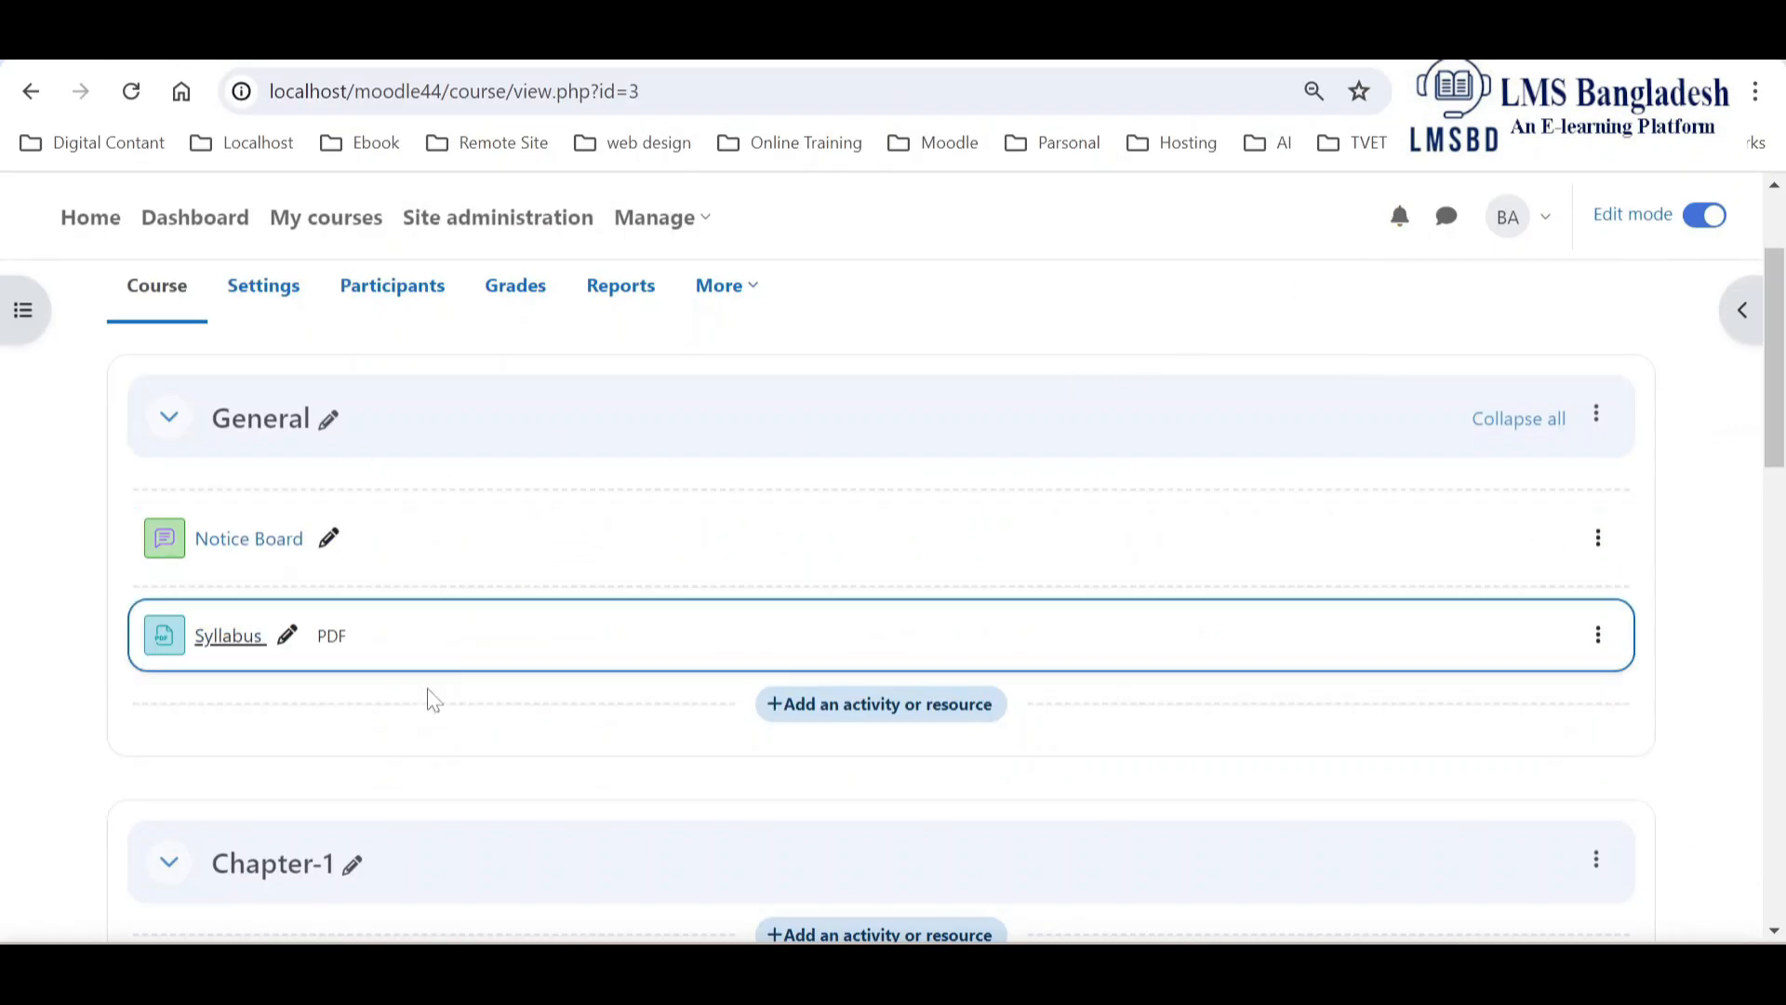
Start adding a new File resource to the Chapter-1 section of the course
{"action": "scroll", "coordinate": [523, 686], "scroll_direction": "down", "scroll_amount": 5}
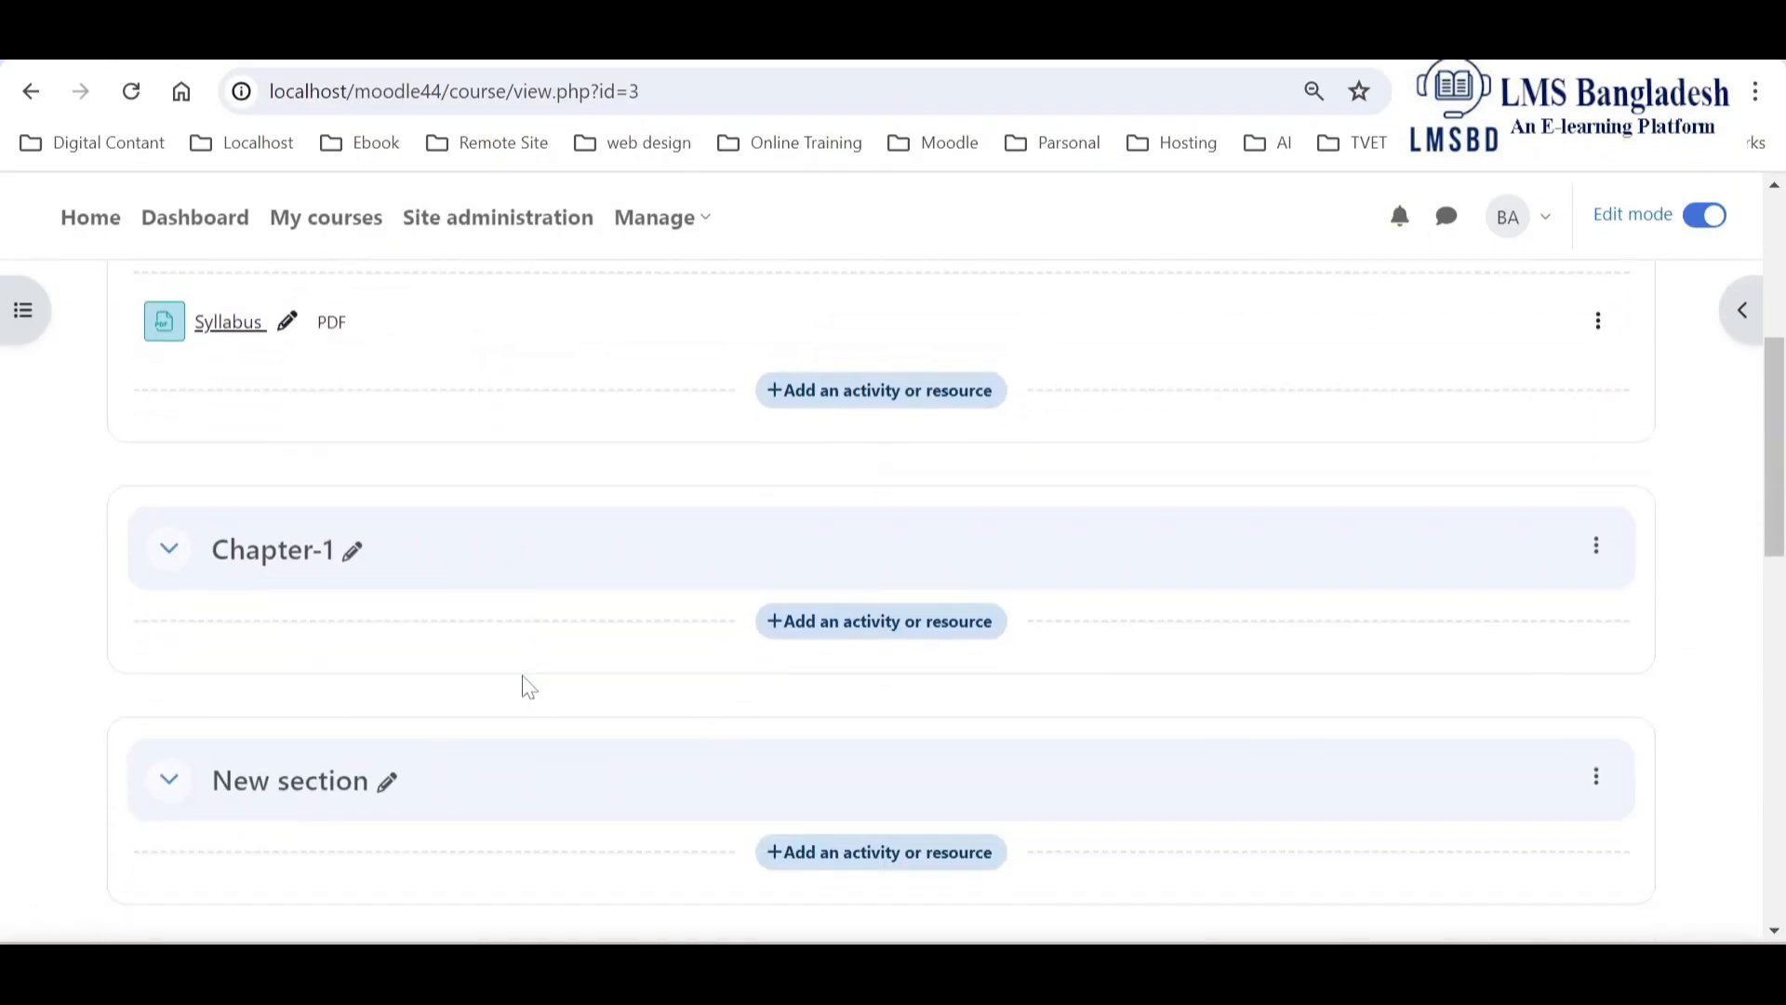
{"action": "scroll", "coordinate": [524, 685], "scroll_direction": "down", "scroll_amount": 4}
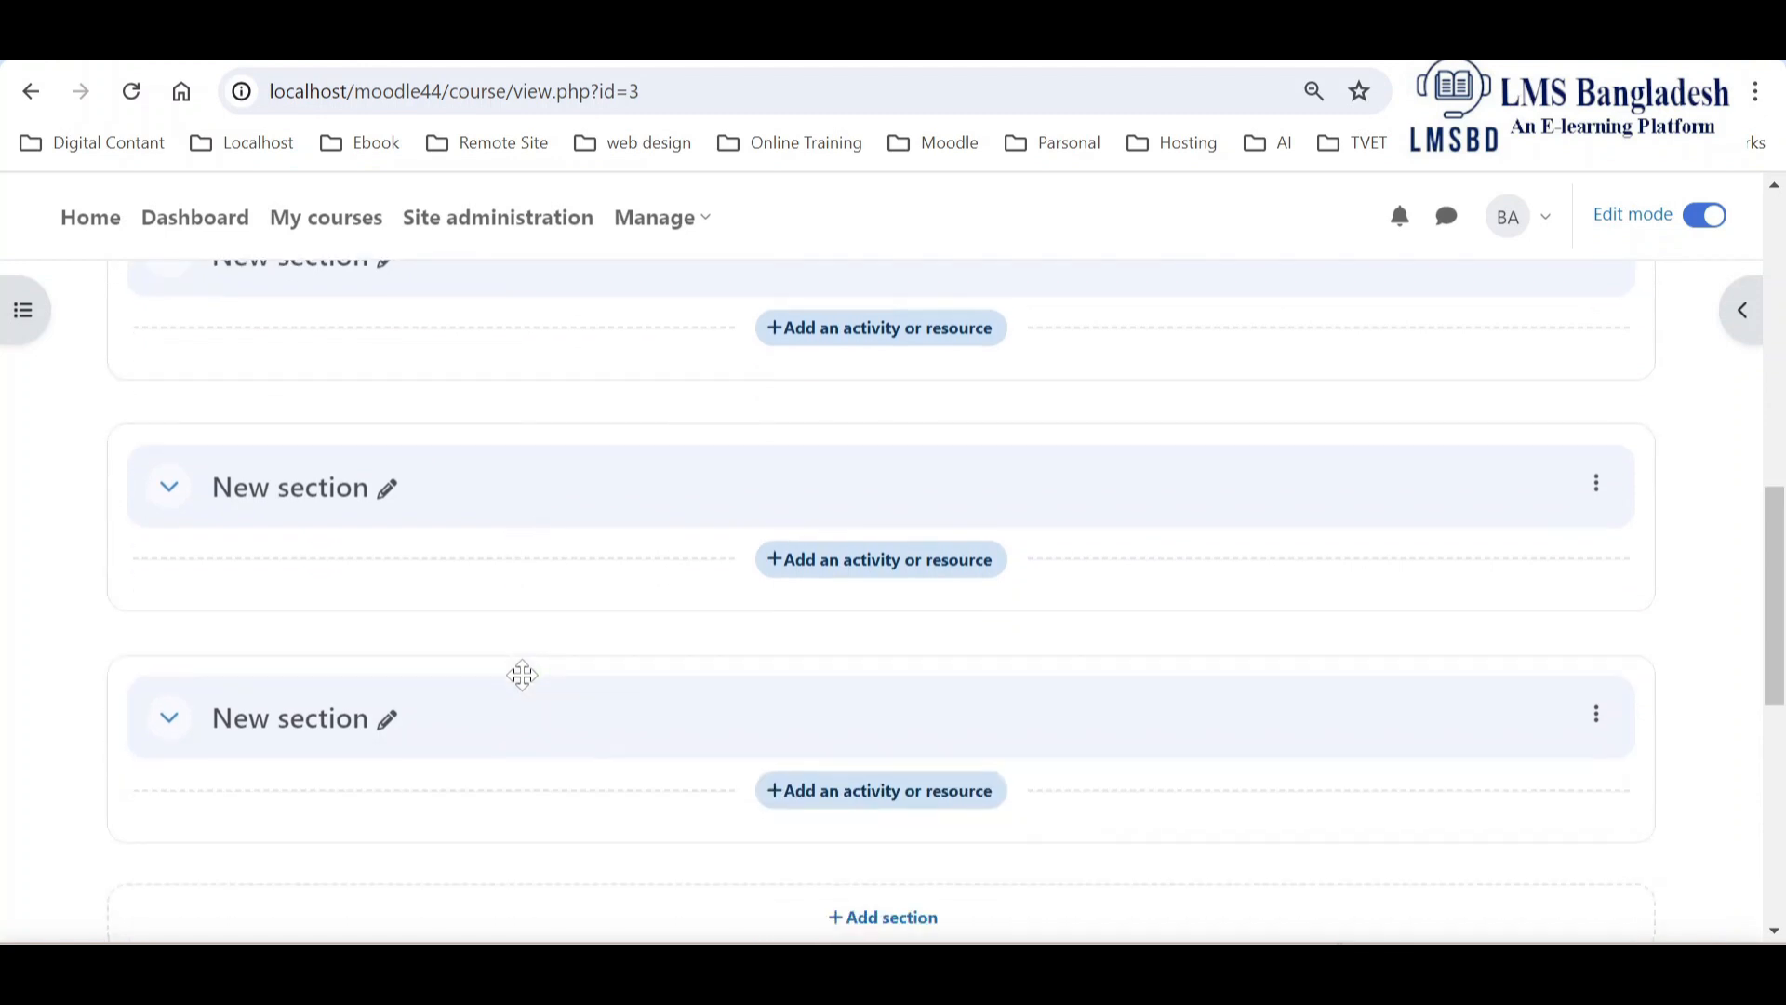
{"action": "scroll", "coordinate": [524, 686], "scroll_direction": "up", "scroll_amount": 1}
{"action": "scroll", "coordinate": [527, 686], "scroll_direction": "up", "scroll_amount": 3}
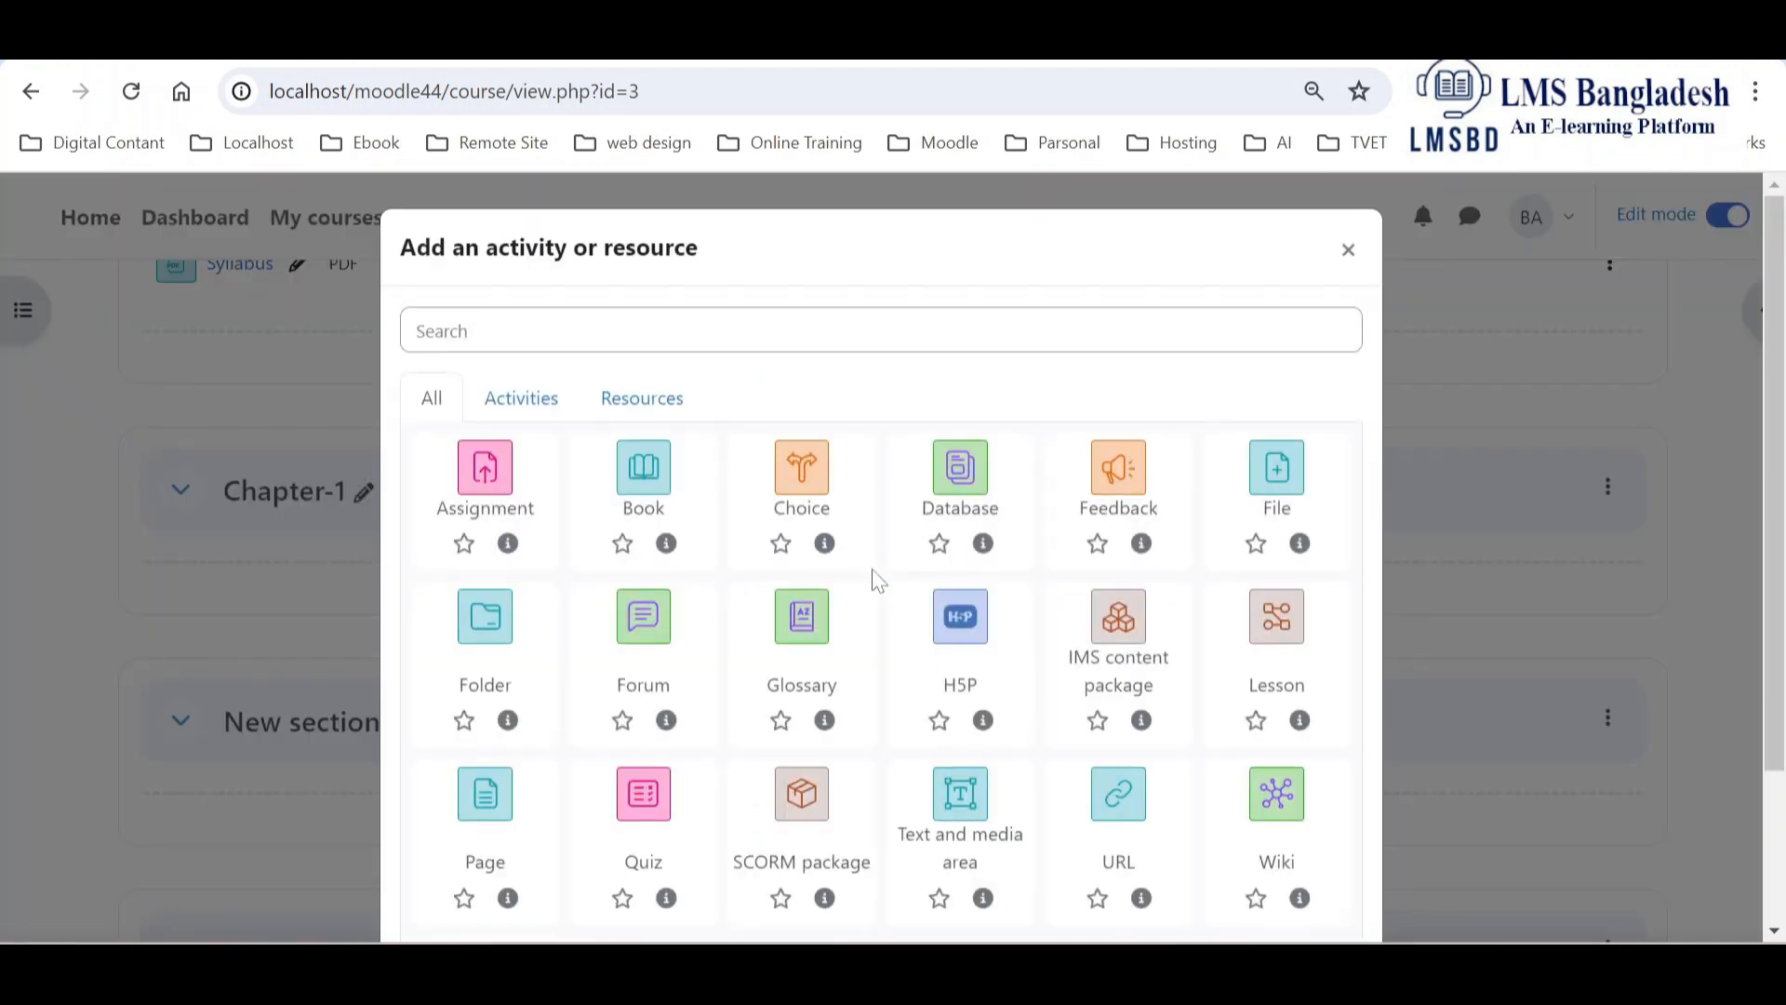
{"action": "left_click", "coordinate": [623, 409]}
{"action": "left_click", "coordinate": [663, 500]}
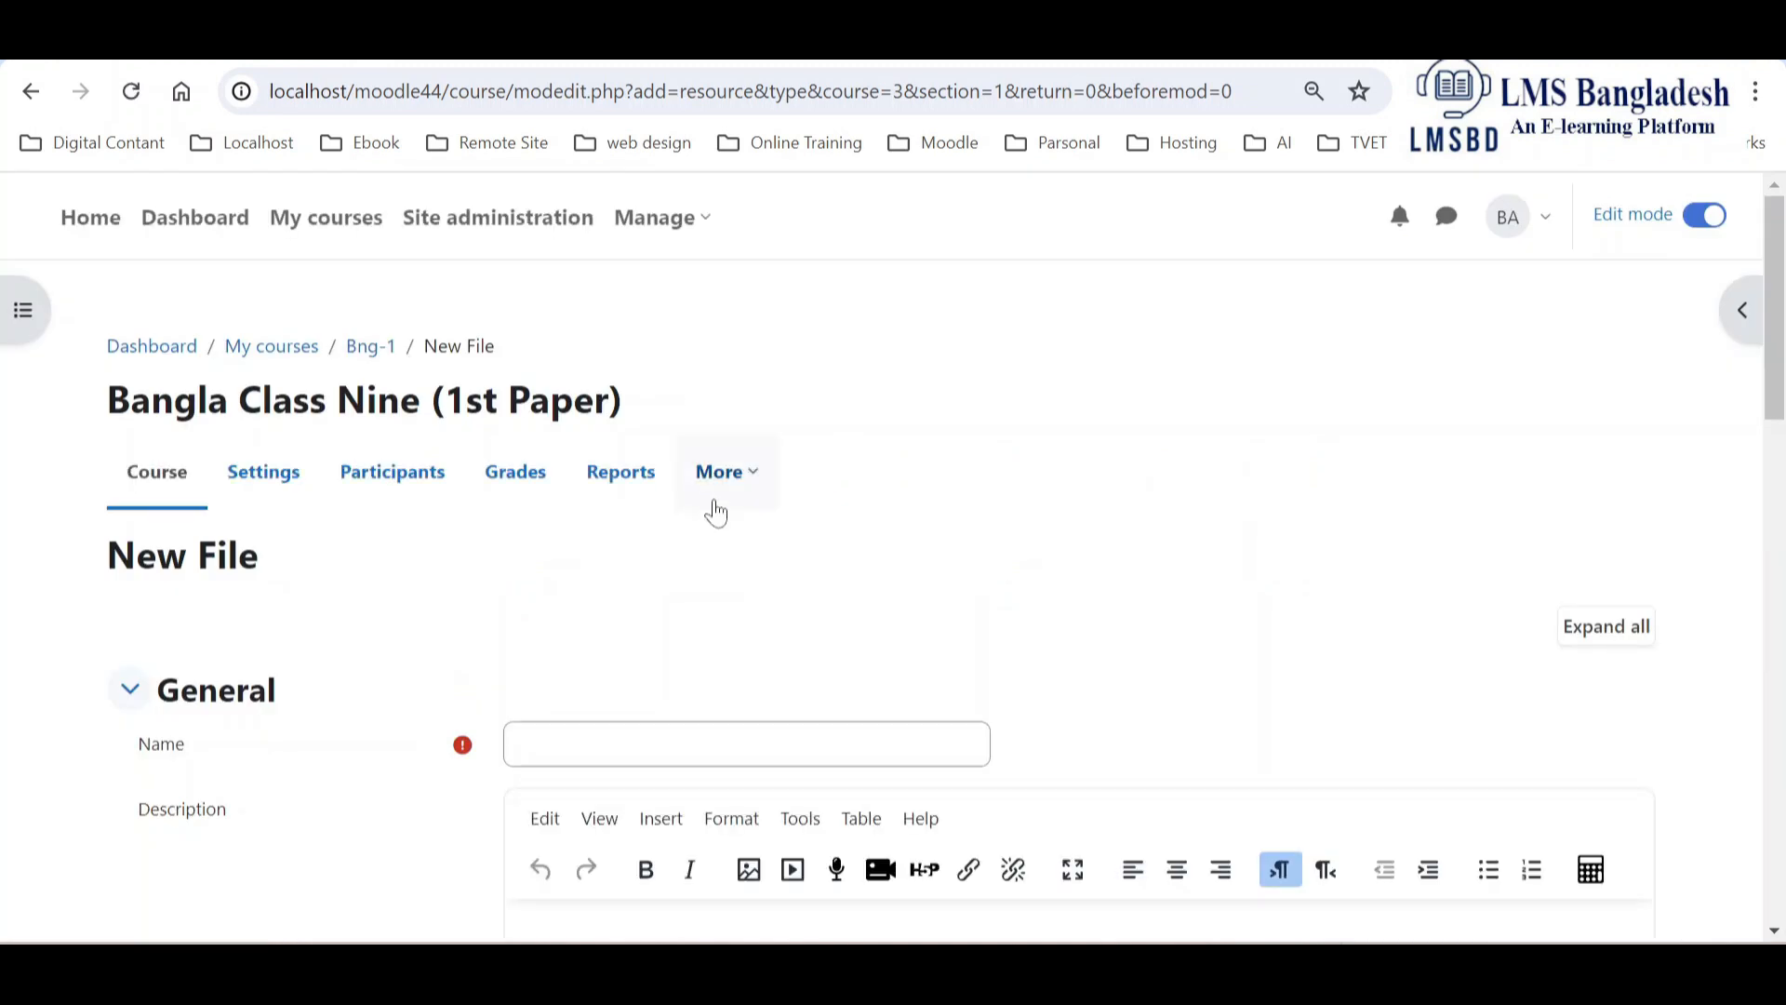
Name the new file resource Hand note-1 and leave its description empty
{"action": "scroll", "coordinate": [749, 509], "scroll_direction": "down", "scroll_amount": 2}
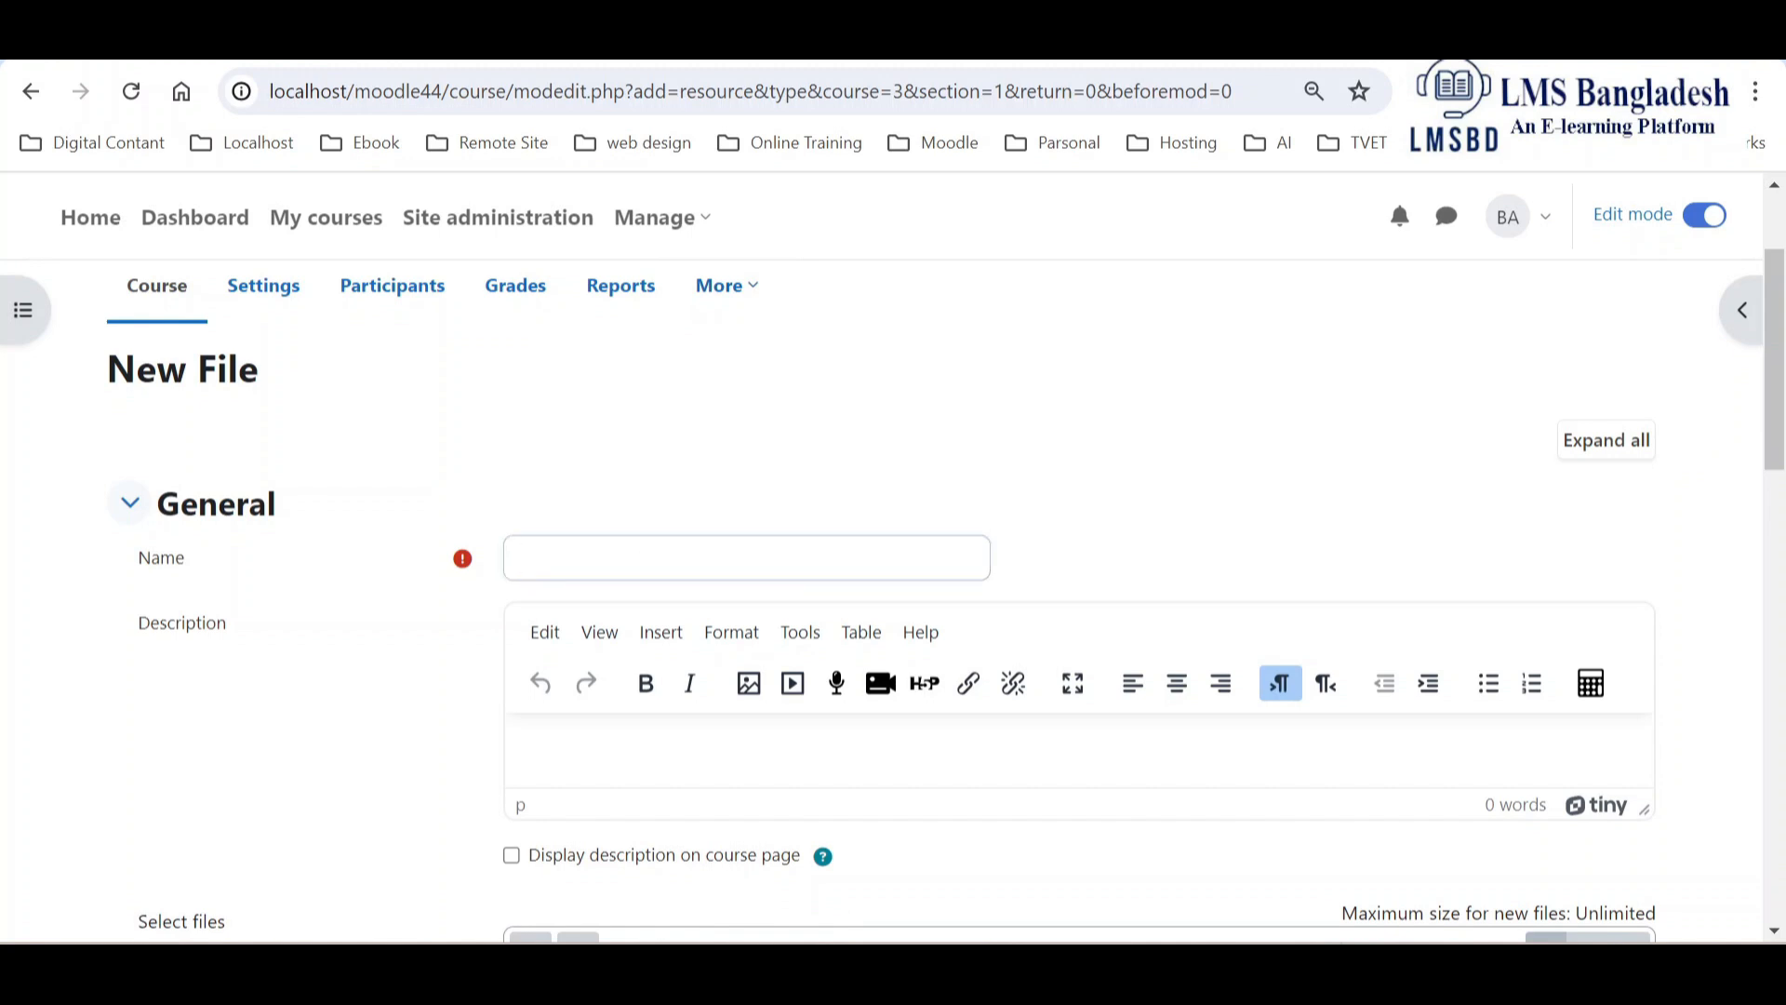
{"action": "type", "text": "Hand note-1"}
{"action": "left_click", "coordinate": [516, 745]}
Upload hand note.pdf from the eCourse folder as the file of the Hand note-1 resource
{"action": "scroll", "coordinate": [729, 757], "scroll_direction": "down", "scroll_amount": 4}
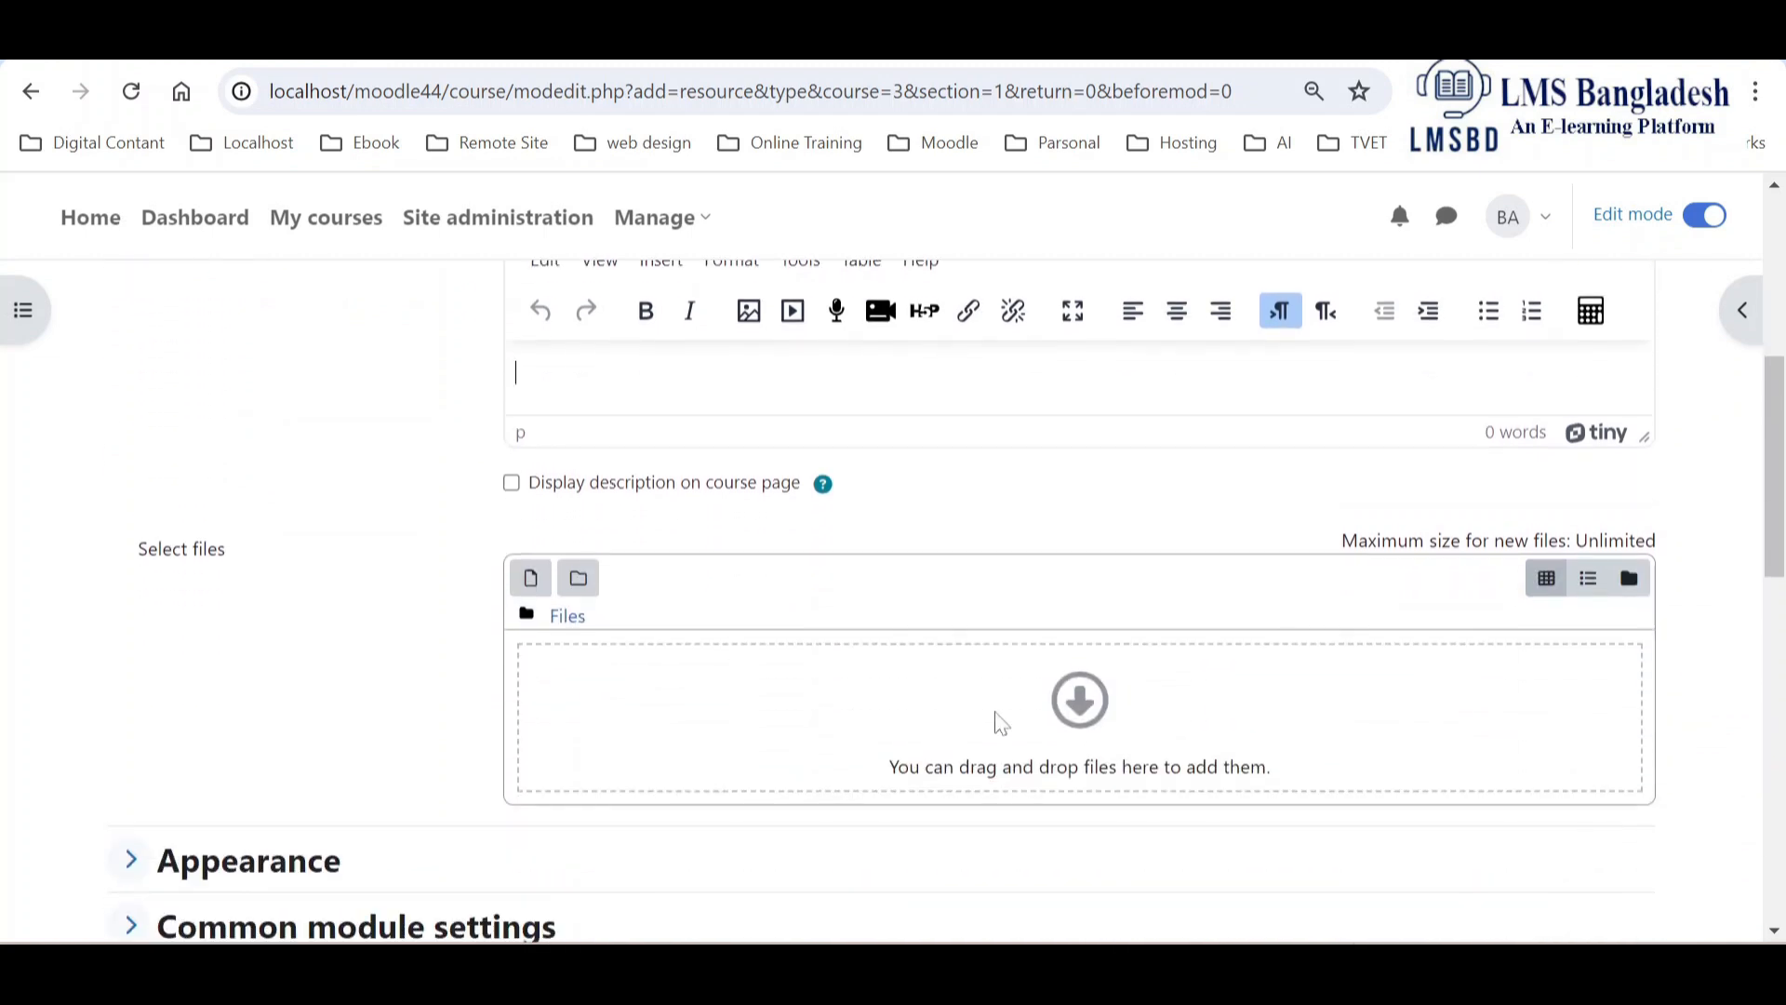
{"action": "left_click", "coordinate": [1053, 703]}
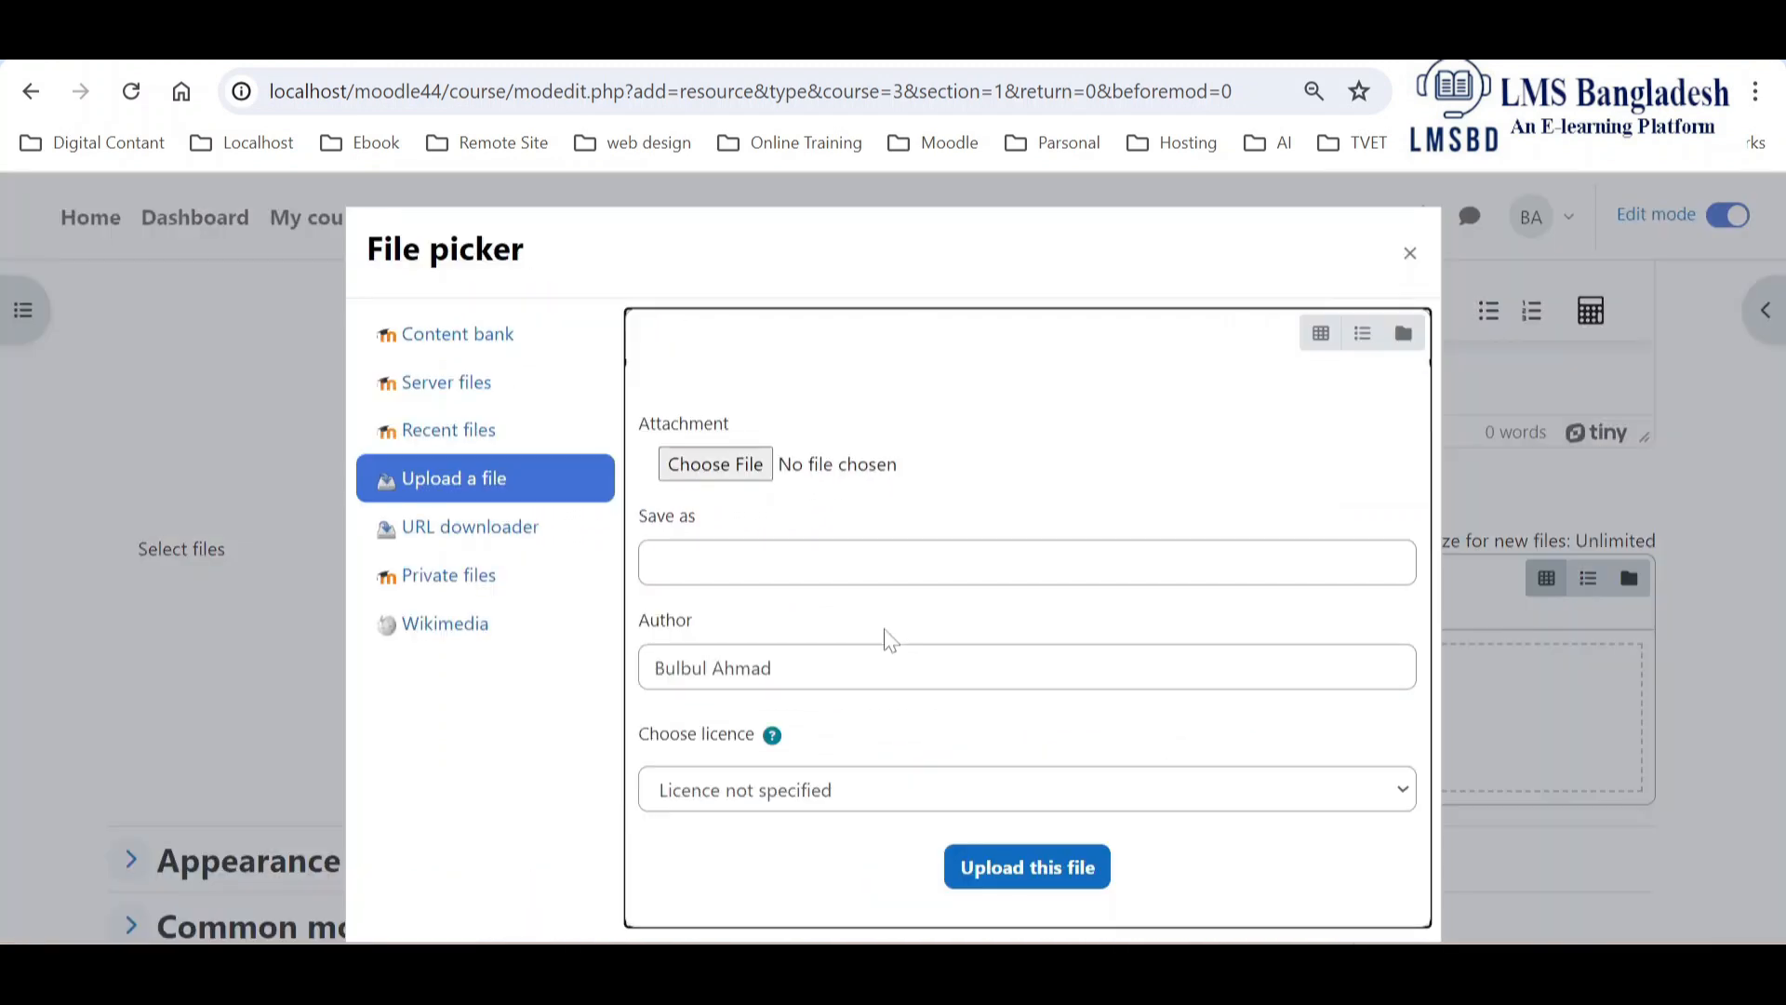
{"action": "left_click", "coordinate": [703, 472]}
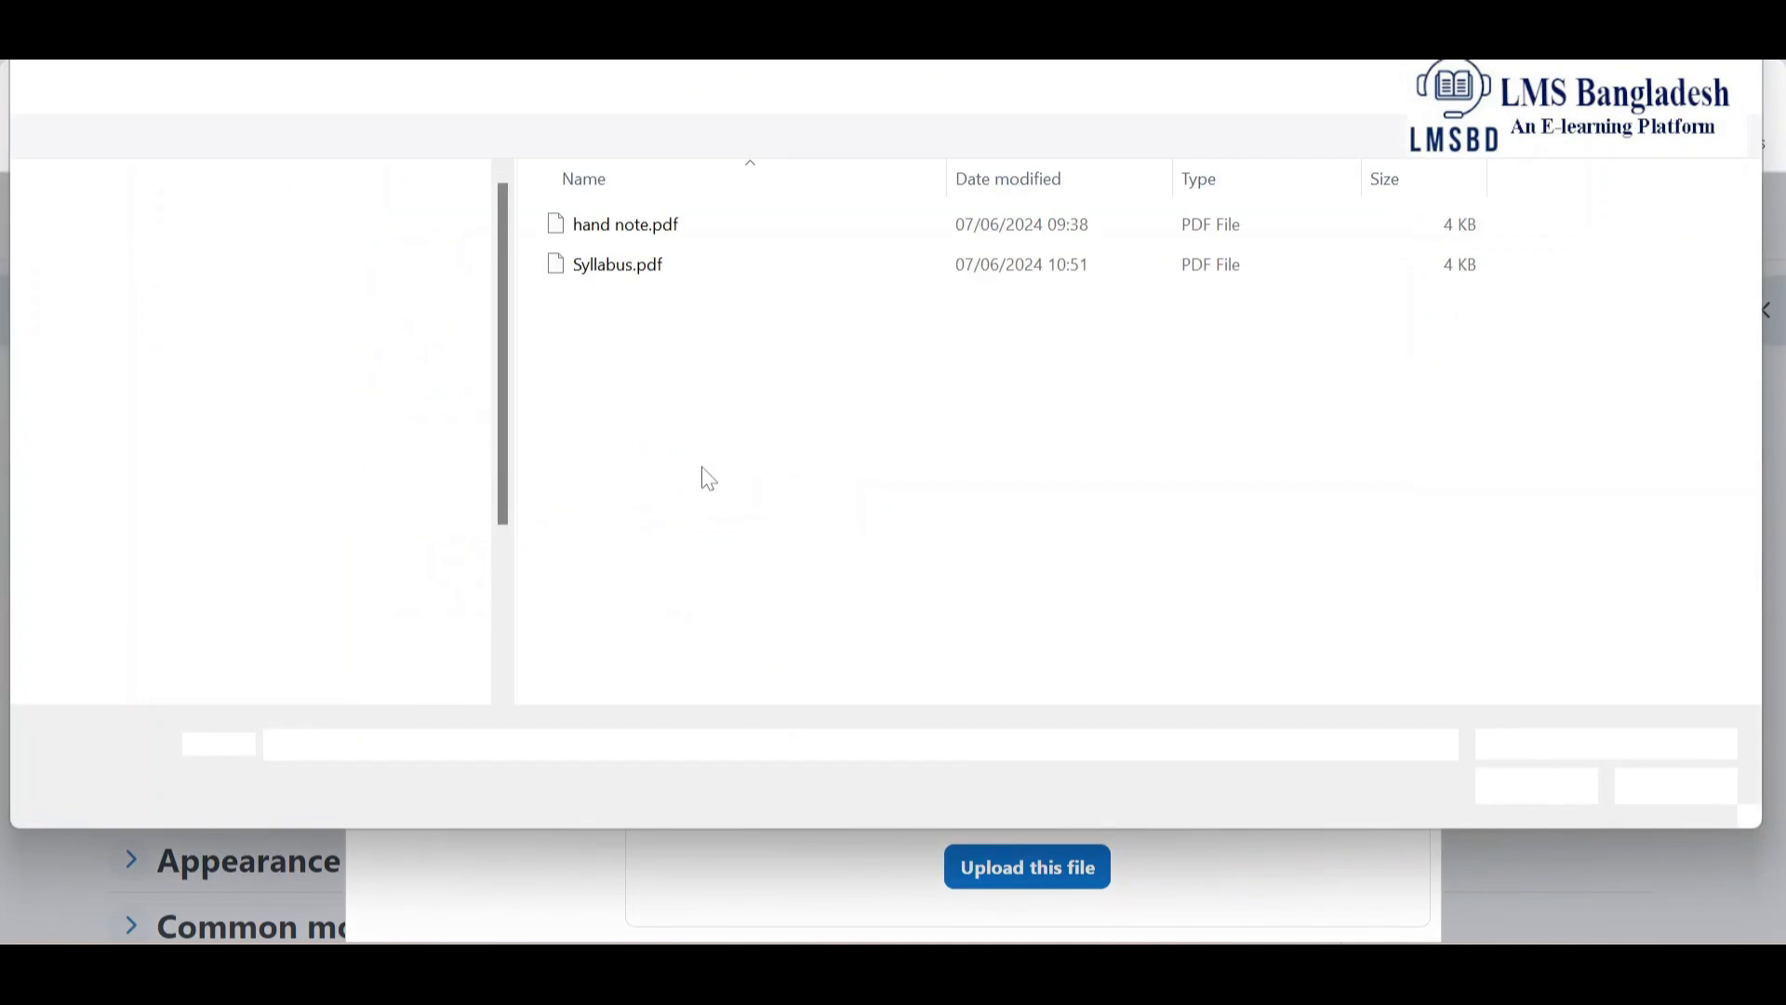
{"action": "left_click", "coordinate": [603, 236]}
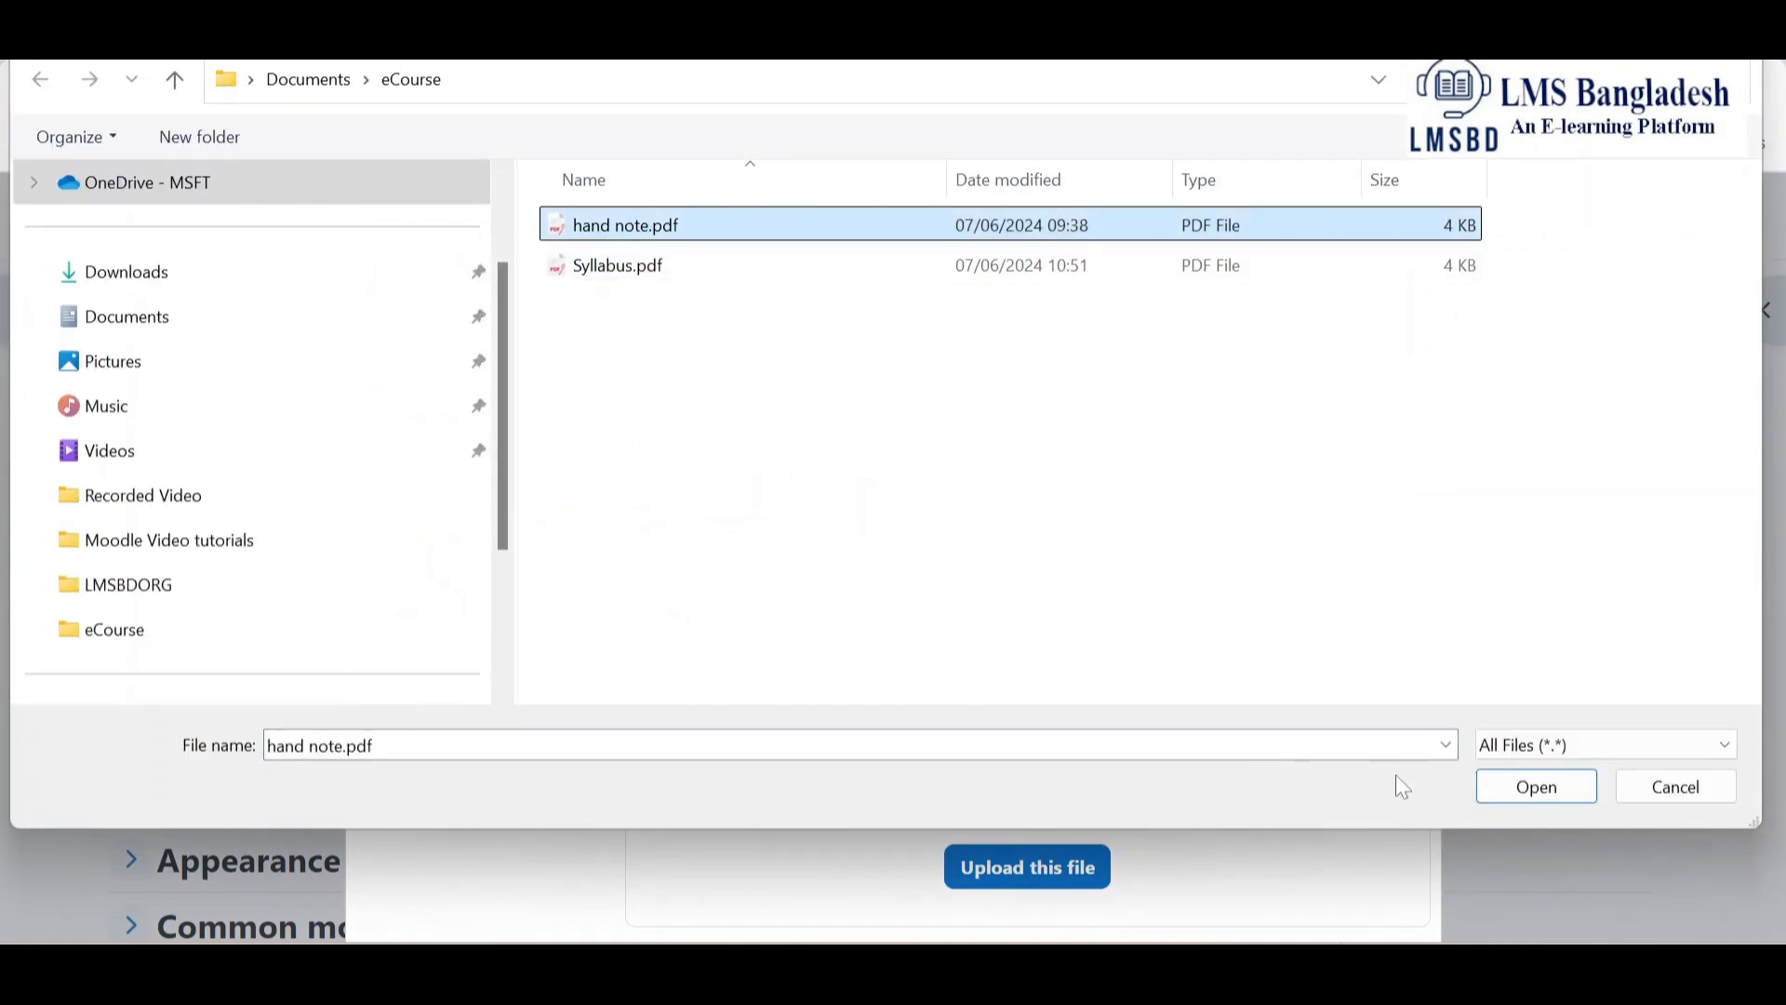
{"action": "left_click", "coordinate": [1535, 787]}
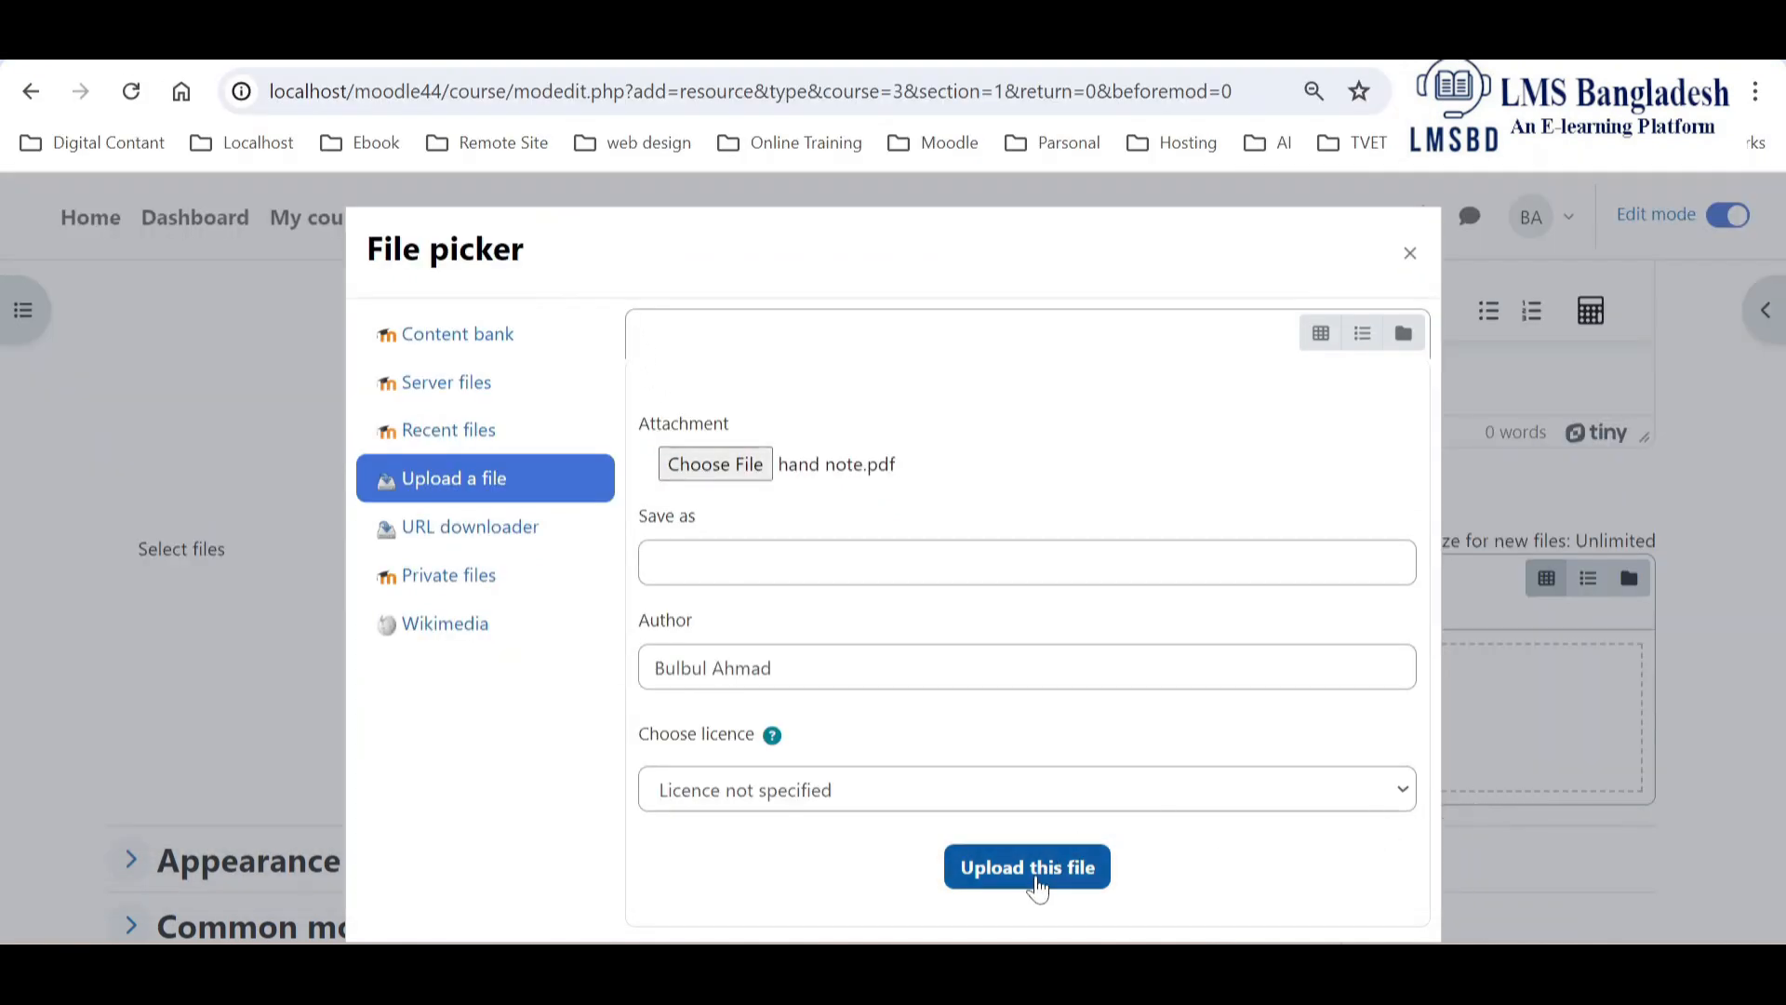
{"action": "left_click", "coordinate": [1021, 882]}
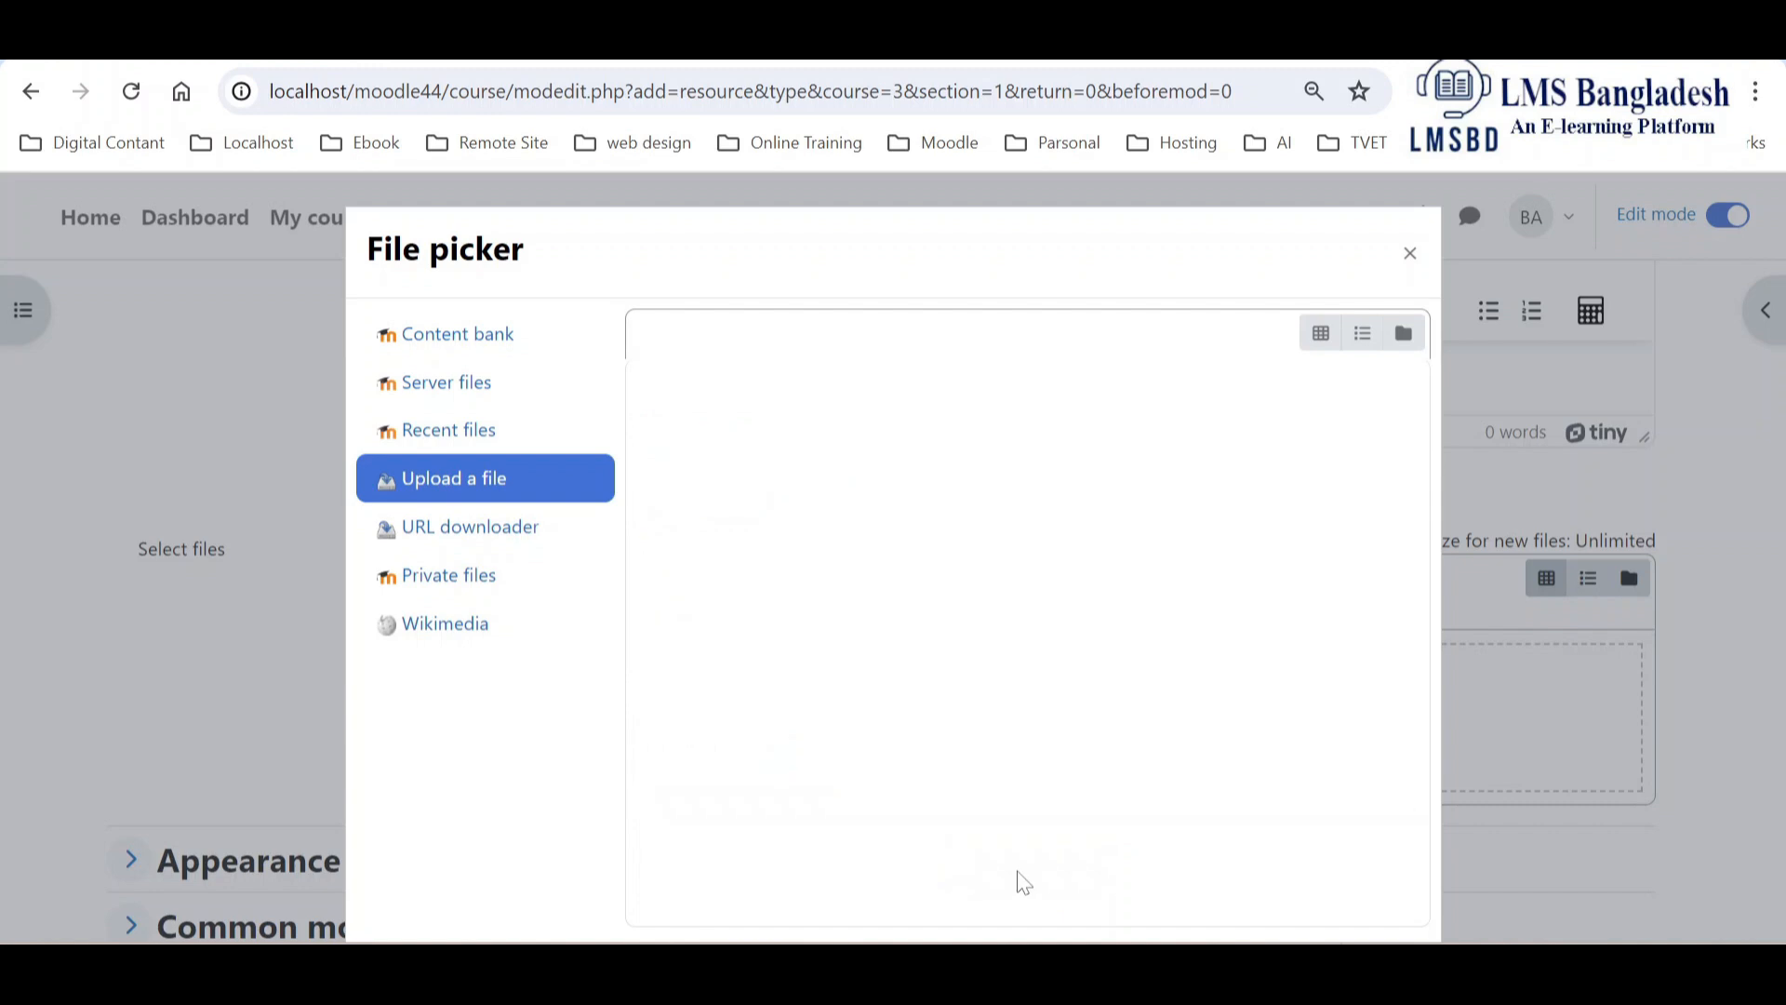
Set the Hand note-1 resource's display in its appearance settings to In pop-up
{"action": "scroll", "coordinate": [935, 833], "scroll_direction": "down", "scroll_amount": 2}
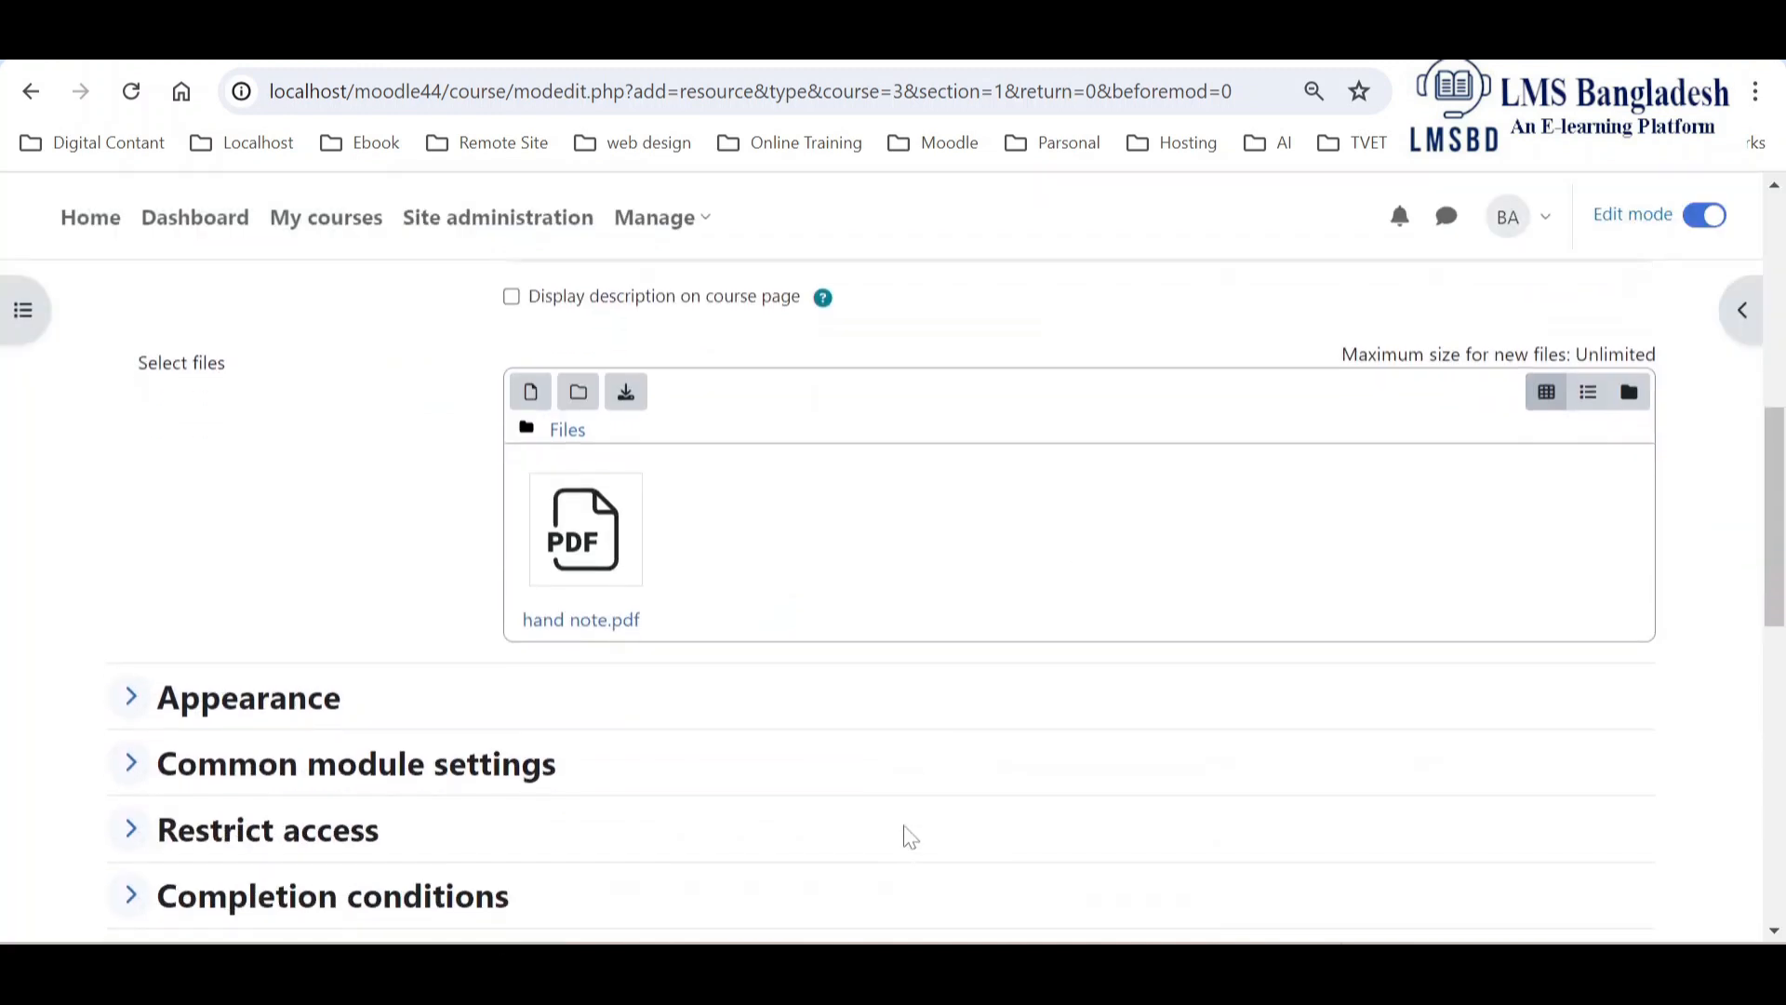
{"action": "left_click", "coordinate": [182, 712]}
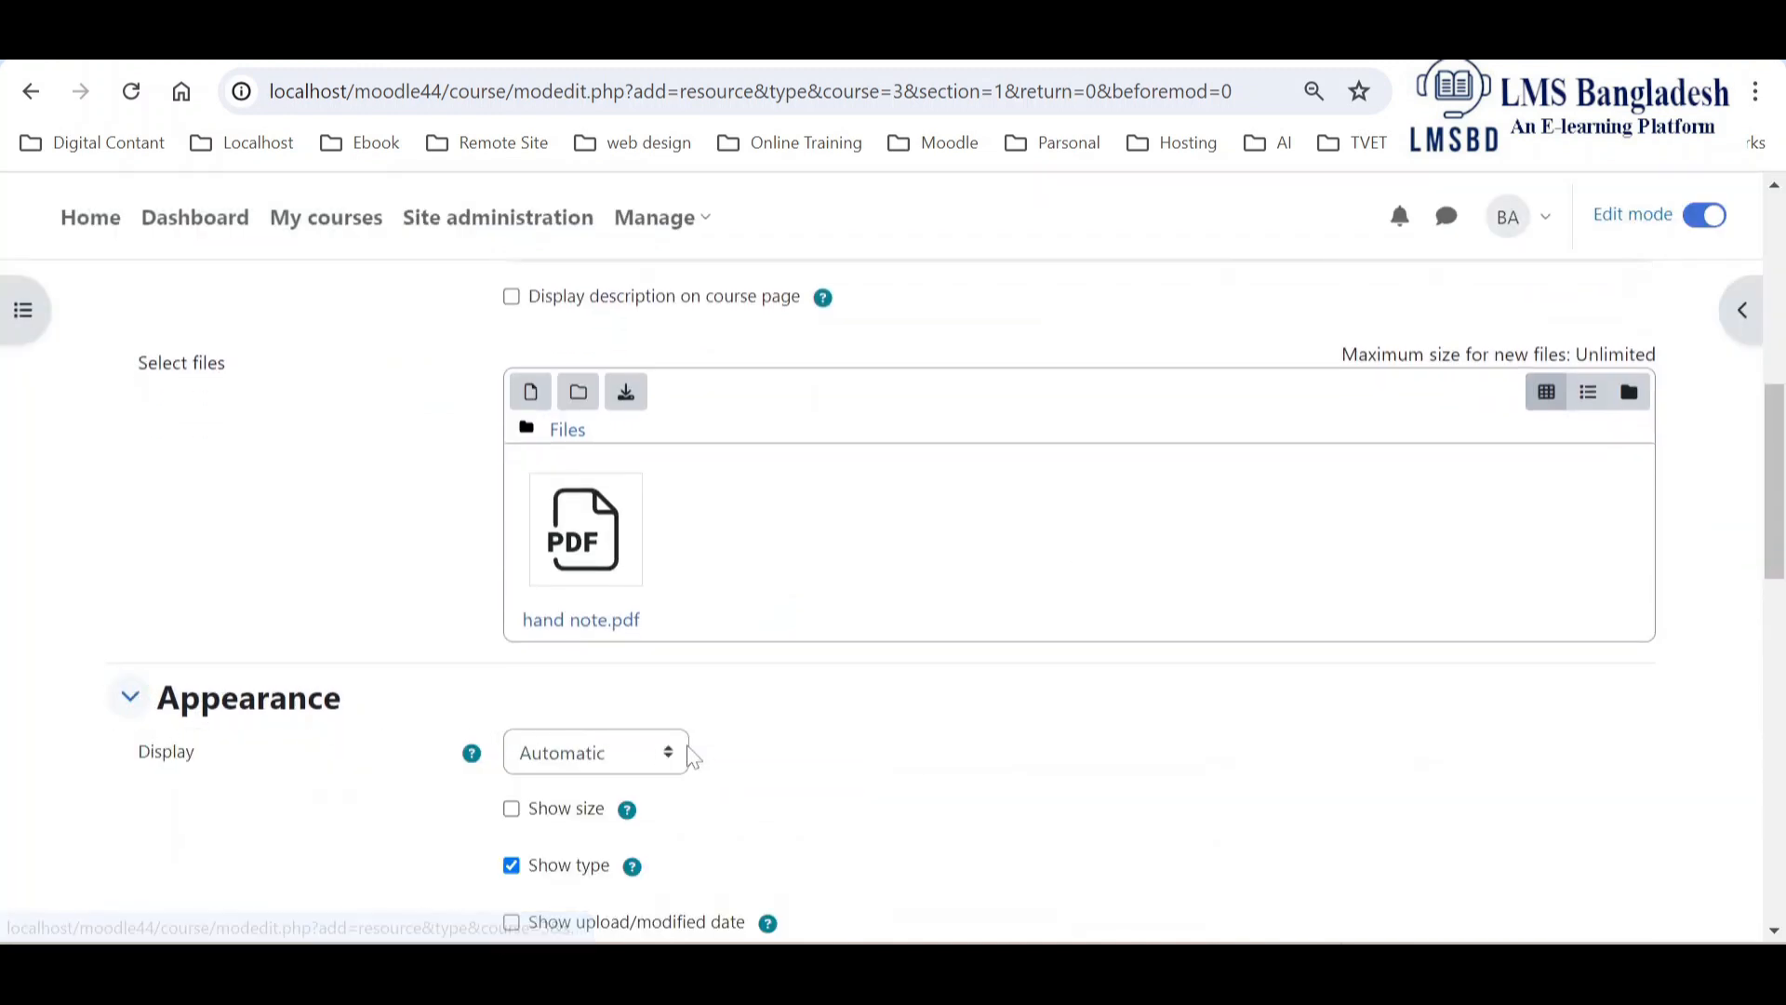
{"action": "scroll", "coordinate": [698, 757], "scroll_direction": "down", "scroll_amount": 1}
{"action": "left_click", "coordinate": [657, 666]}
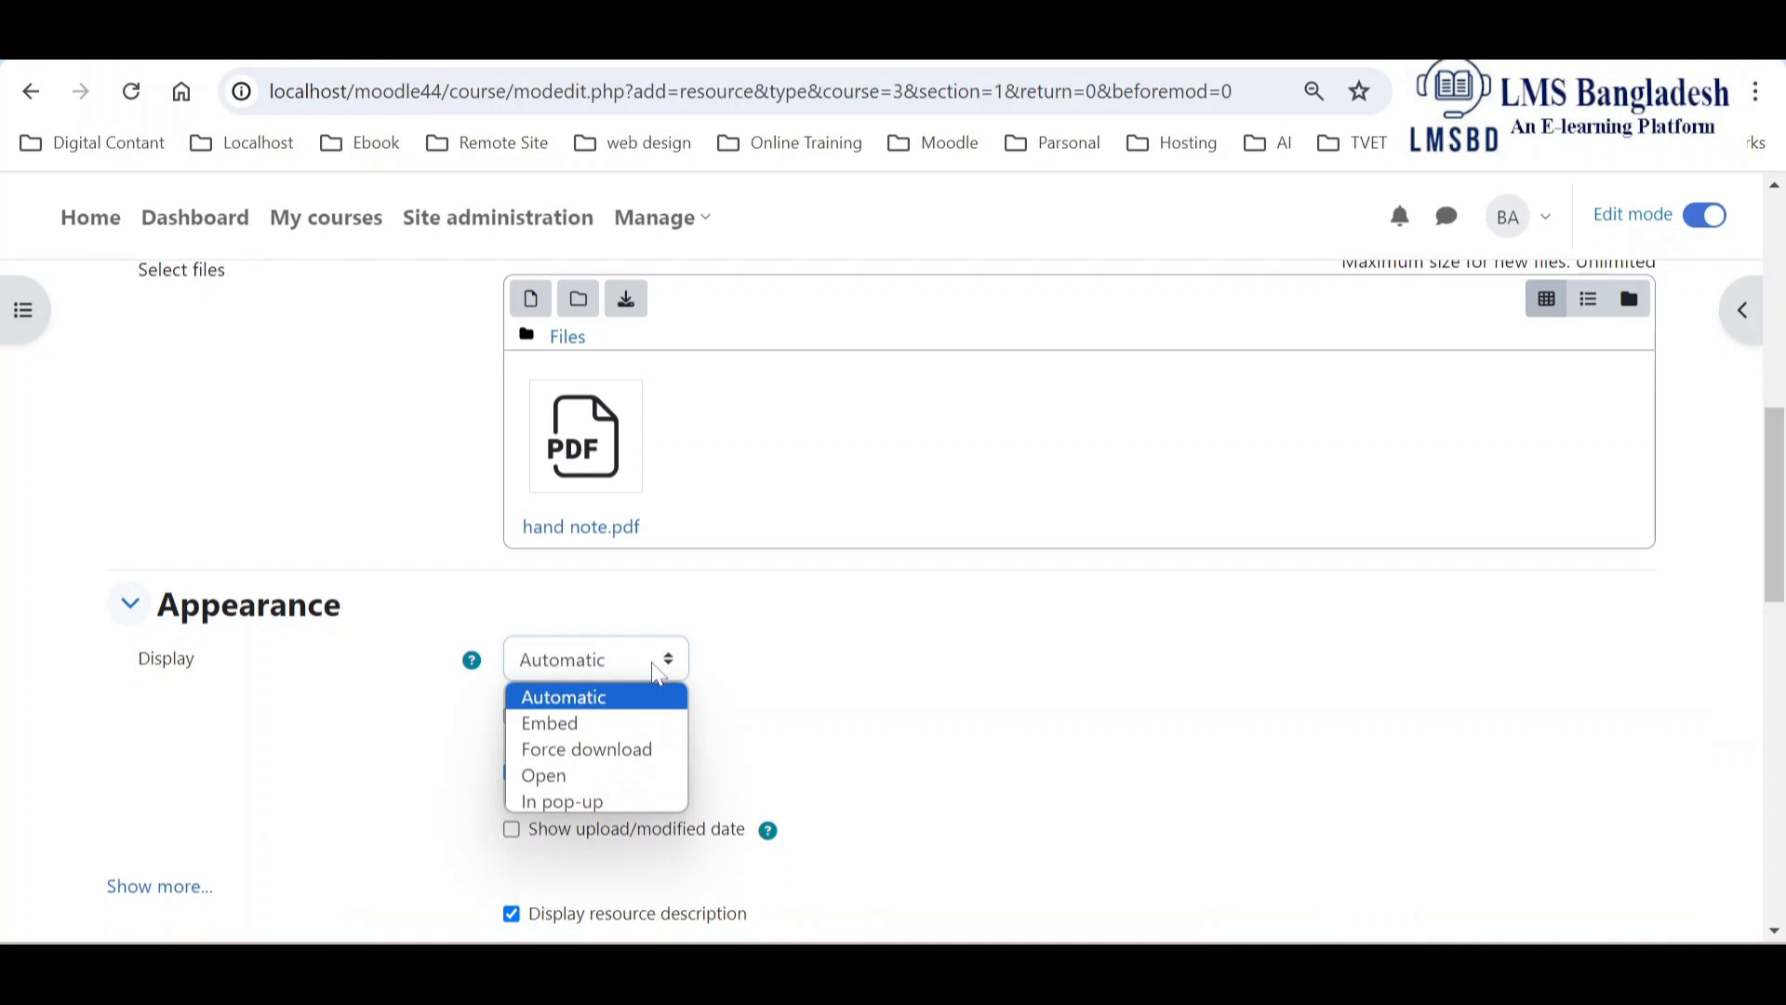
{"action": "left_click", "coordinate": [628, 802]}
Save the Hand note-1 resource and return to the course page
{"action": "scroll", "coordinate": [879, 735], "scroll_direction": "down", "scroll_amount": 3}
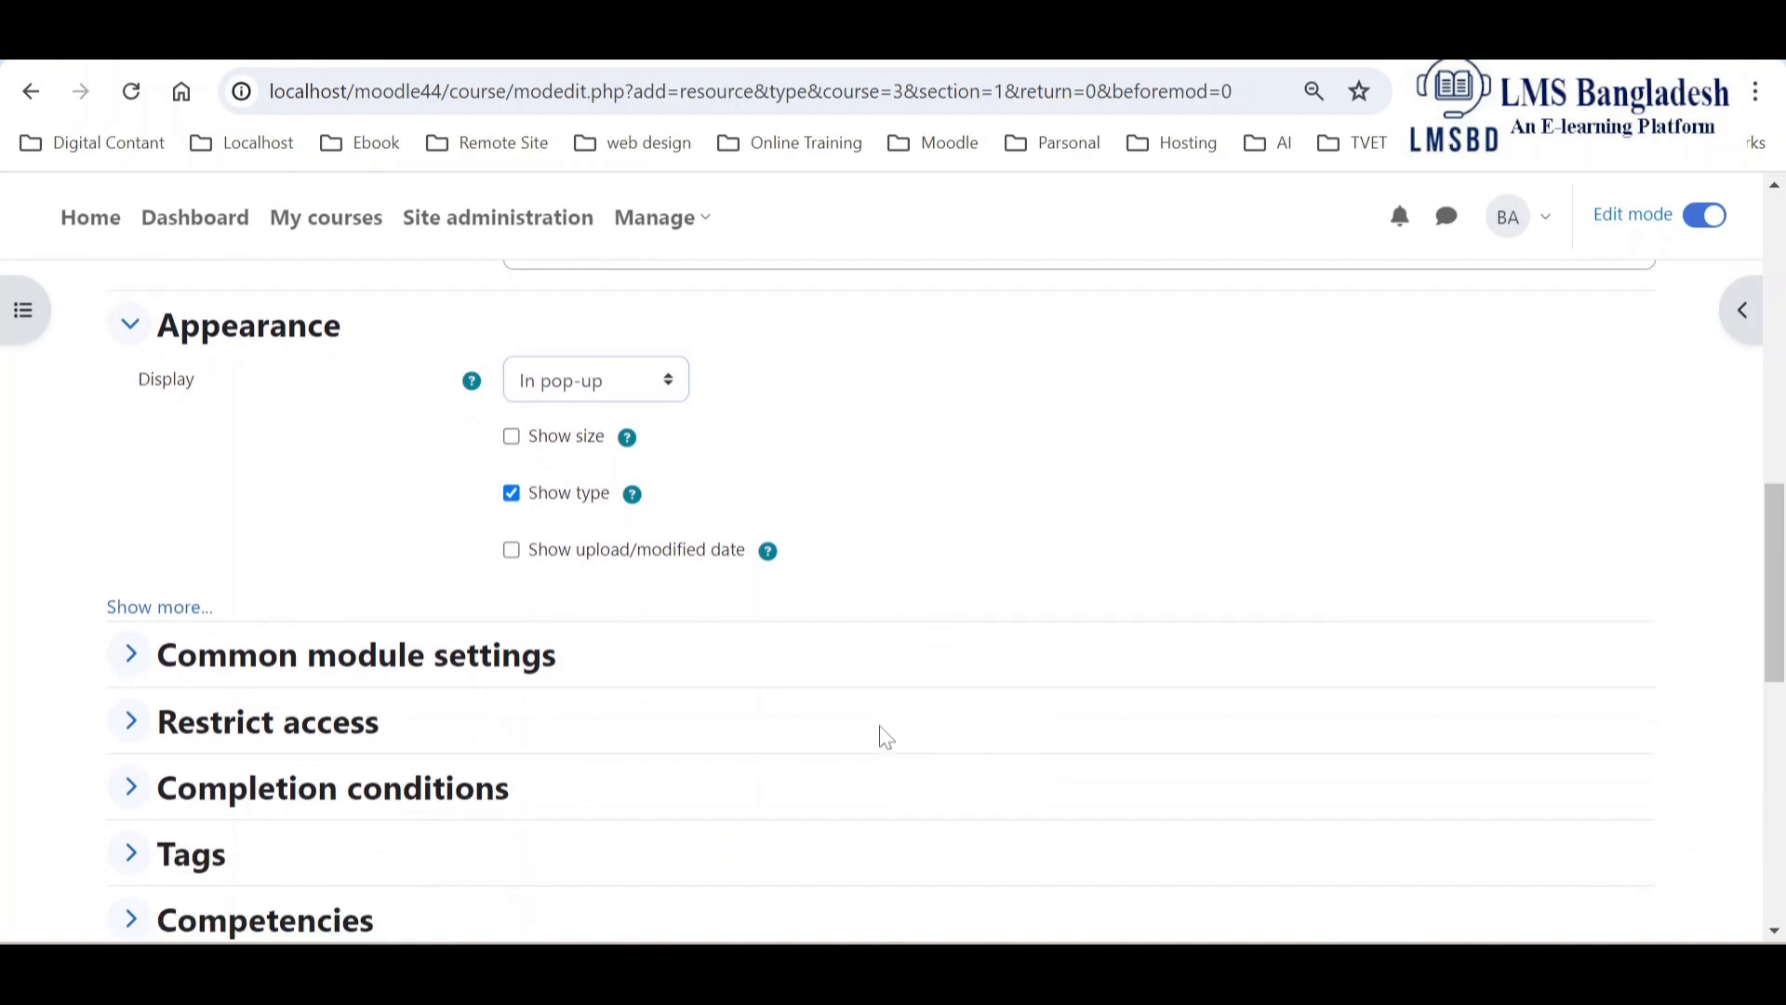
{"action": "scroll", "coordinate": [881, 735], "scroll_direction": "down", "scroll_amount": 1}
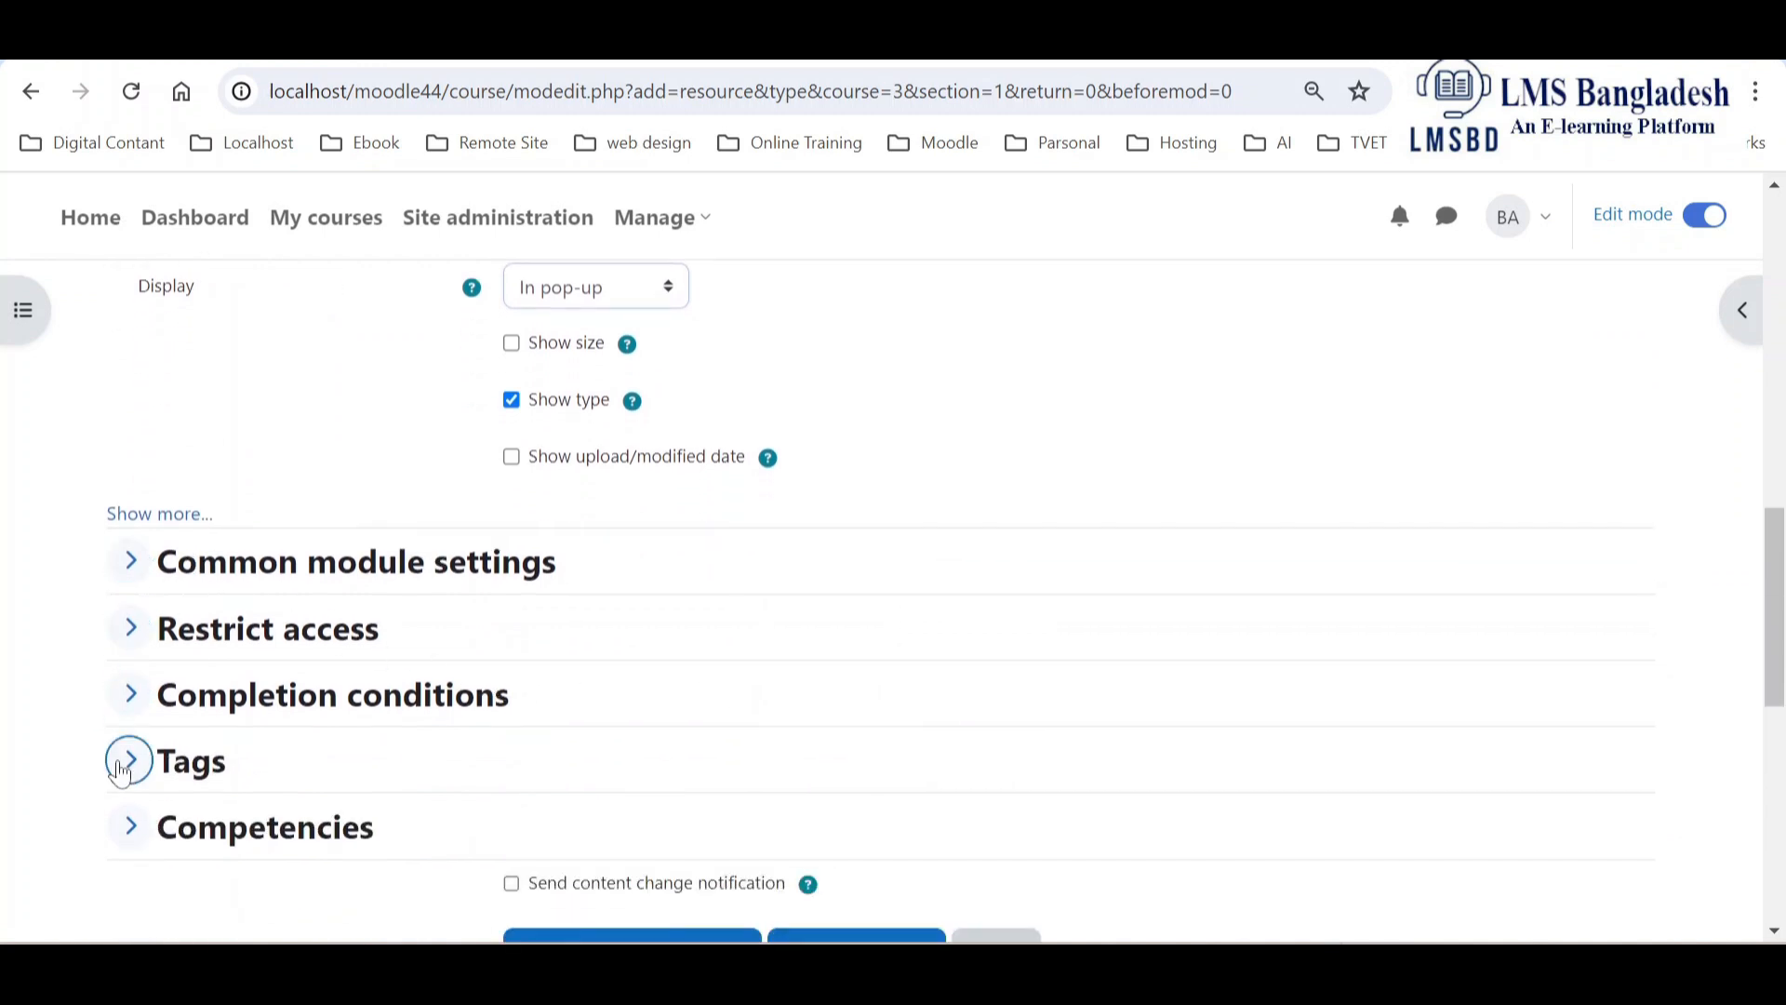
{"action": "scroll", "coordinate": [121, 771], "scroll_direction": "down", "scroll_amount": 2}
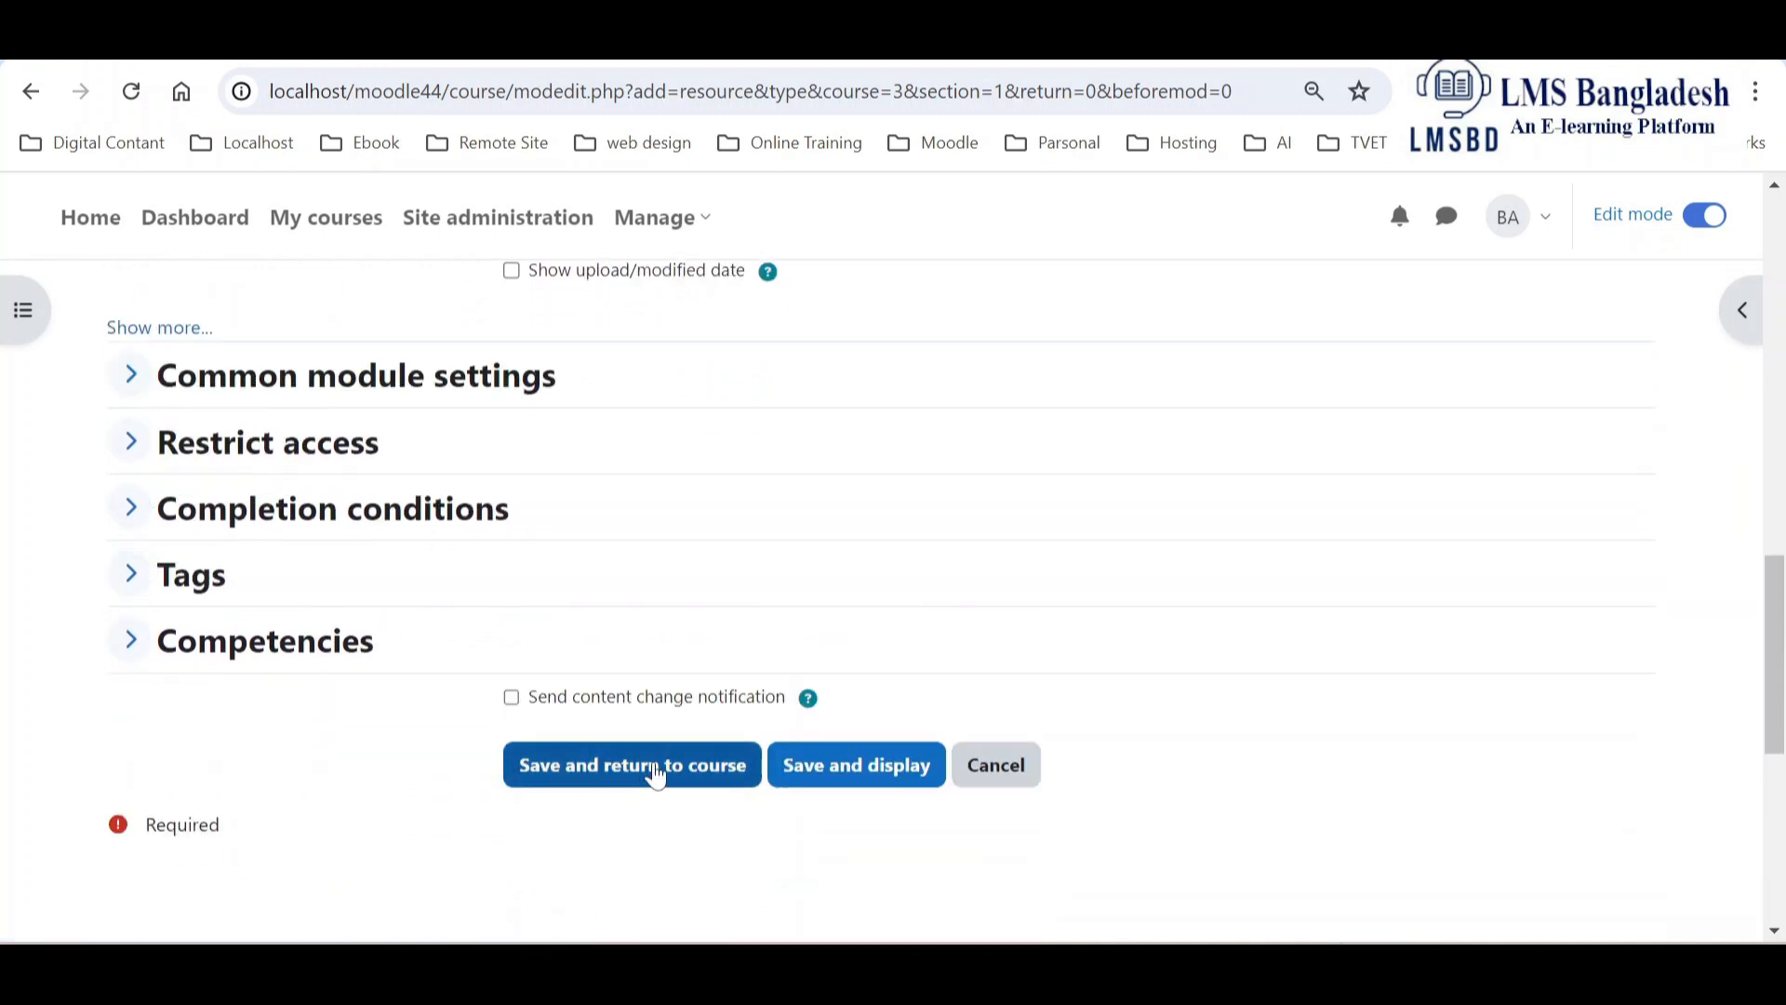
{"action": "left_click", "coordinate": [627, 778]}
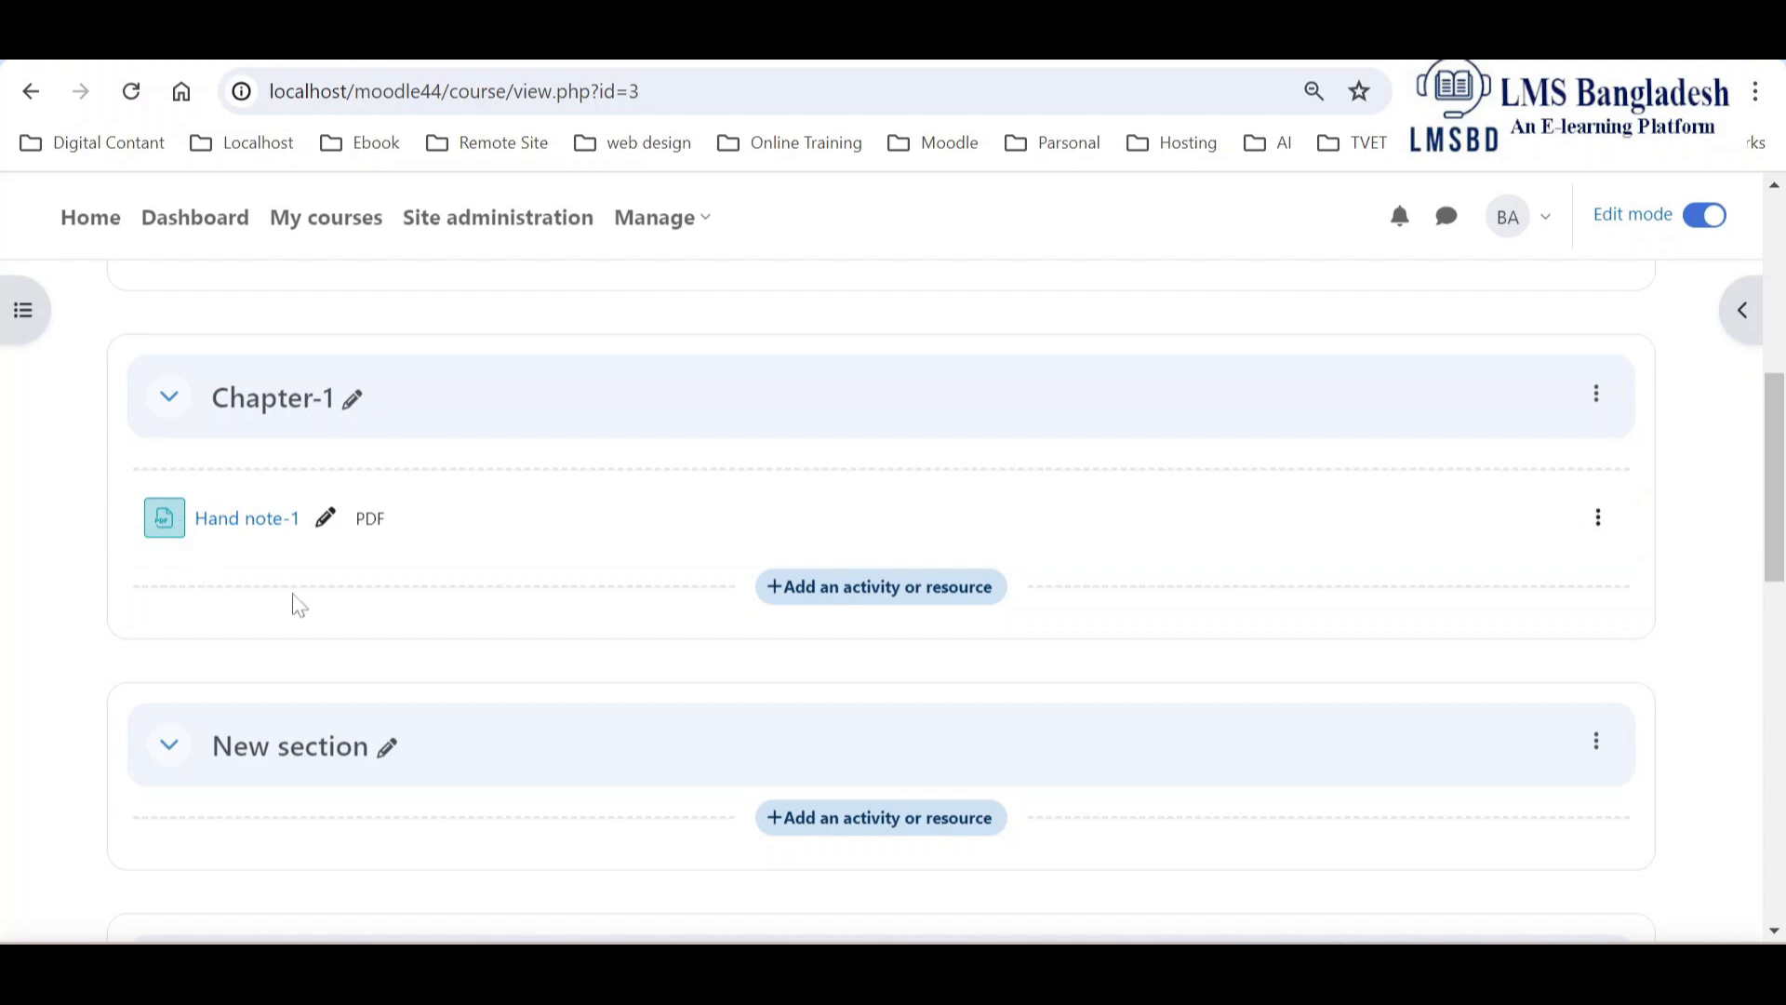
Check the course sections and turn off edit mode for the course
{"action": "scroll", "coordinate": [536, 732], "scroll_direction": "down", "scroll_amount": 4}
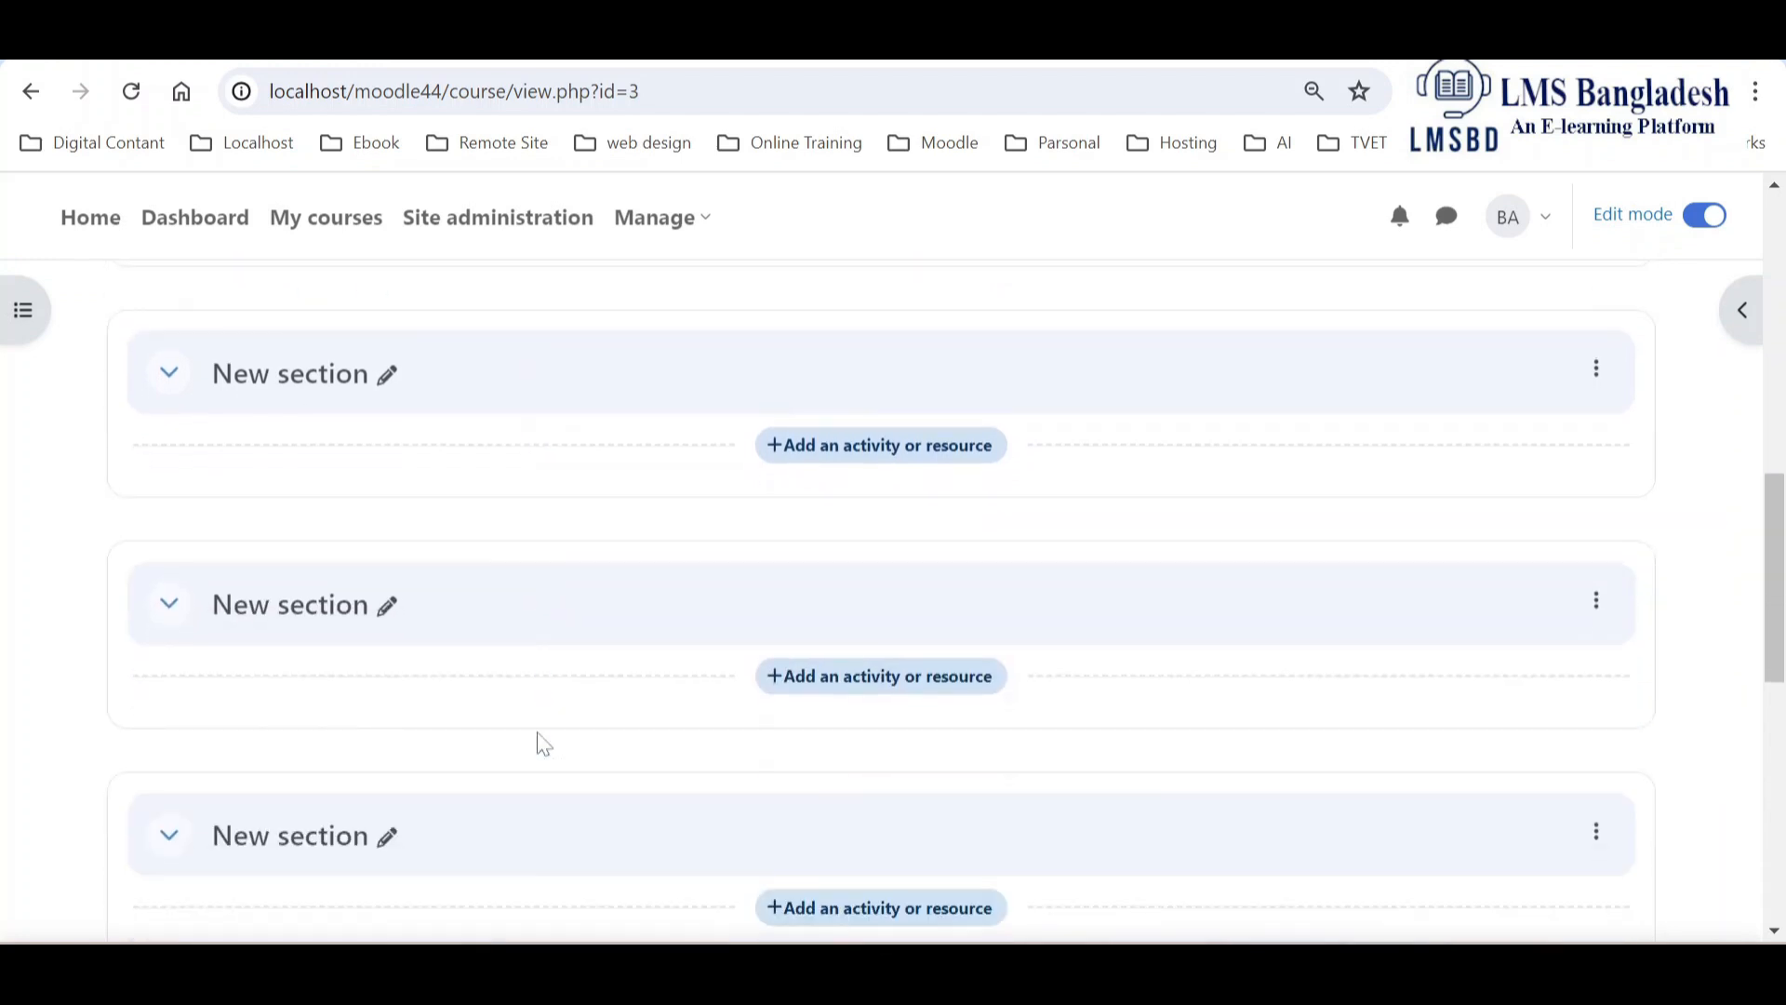
{"action": "scroll", "coordinate": [539, 743], "scroll_direction": "down", "scroll_amount": 1}
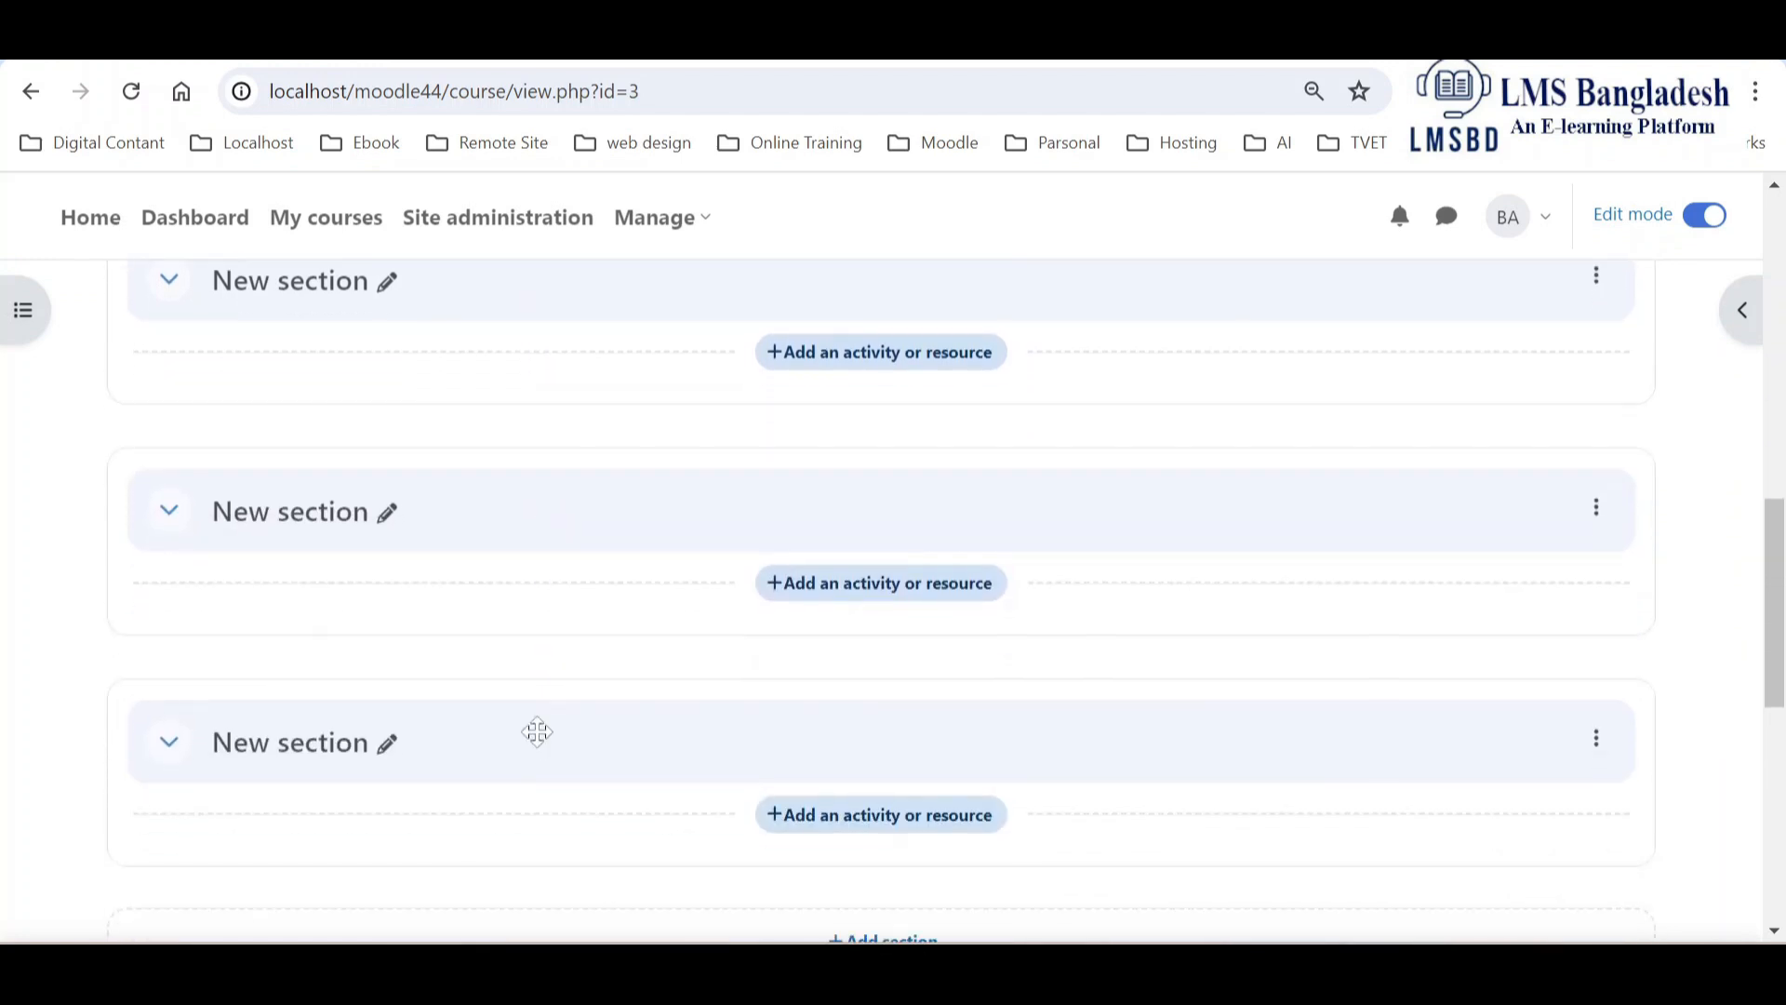
{"action": "scroll", "coordinate": [539, 739], "scroll_direction": "up", "scroll_amount": 2}
{"action": "scroll", "coordinate": [538, 732], "scroll_direction": "up", "scroll_amount": 2}
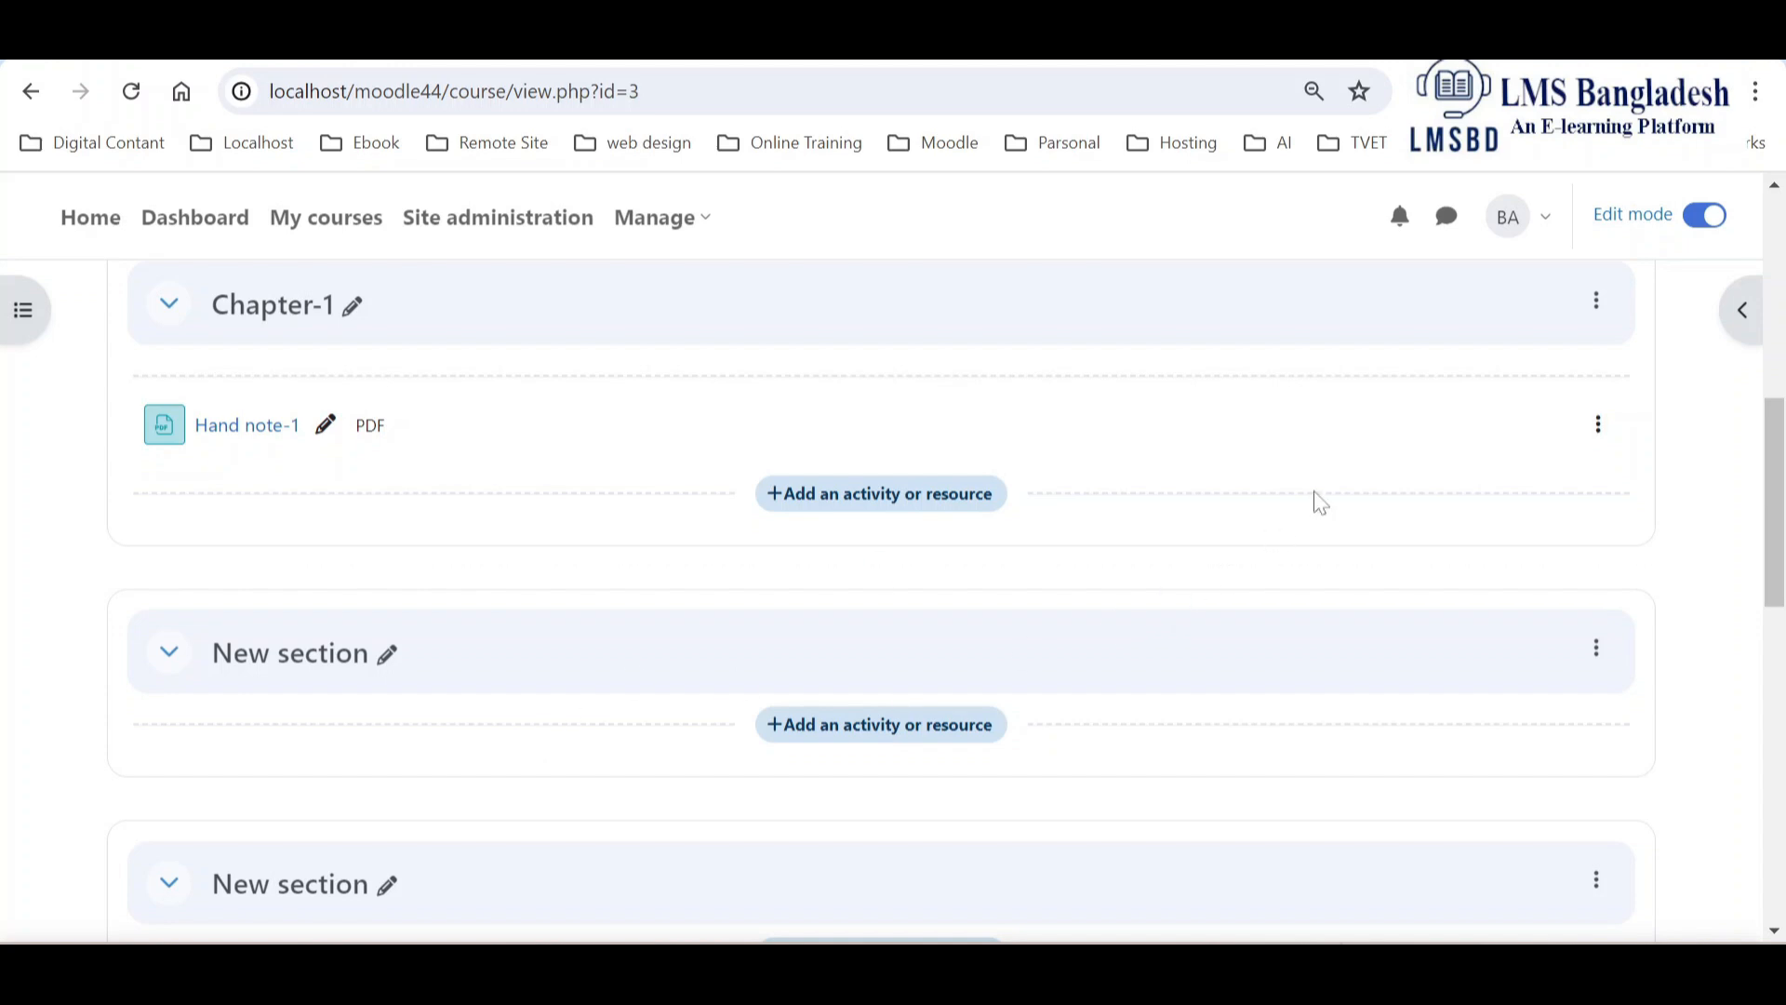
{"action": "left_click", "coordinate": [1706, 217]}
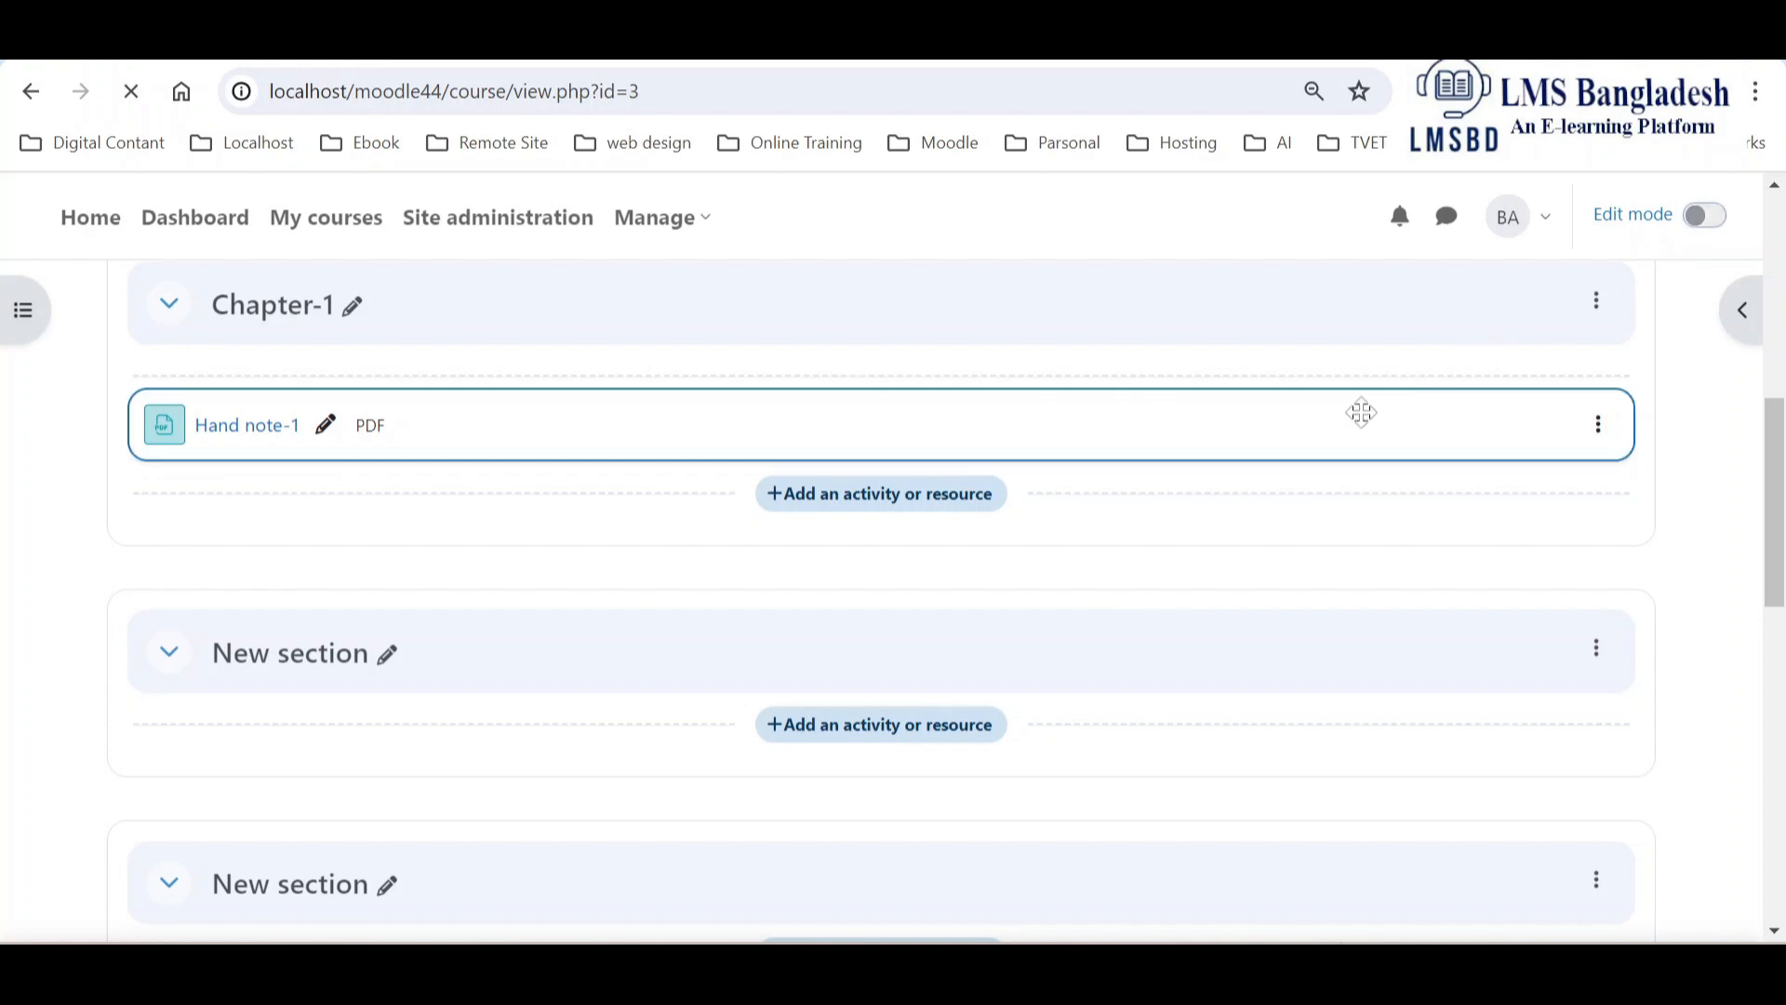
Review the course page outside edit mode, checking the resources in the General and Chapter-1 sections
{"action": "scroll", "coordinate": [1228, 493], "scroll_direction": "down", "scroll_amount": 5}
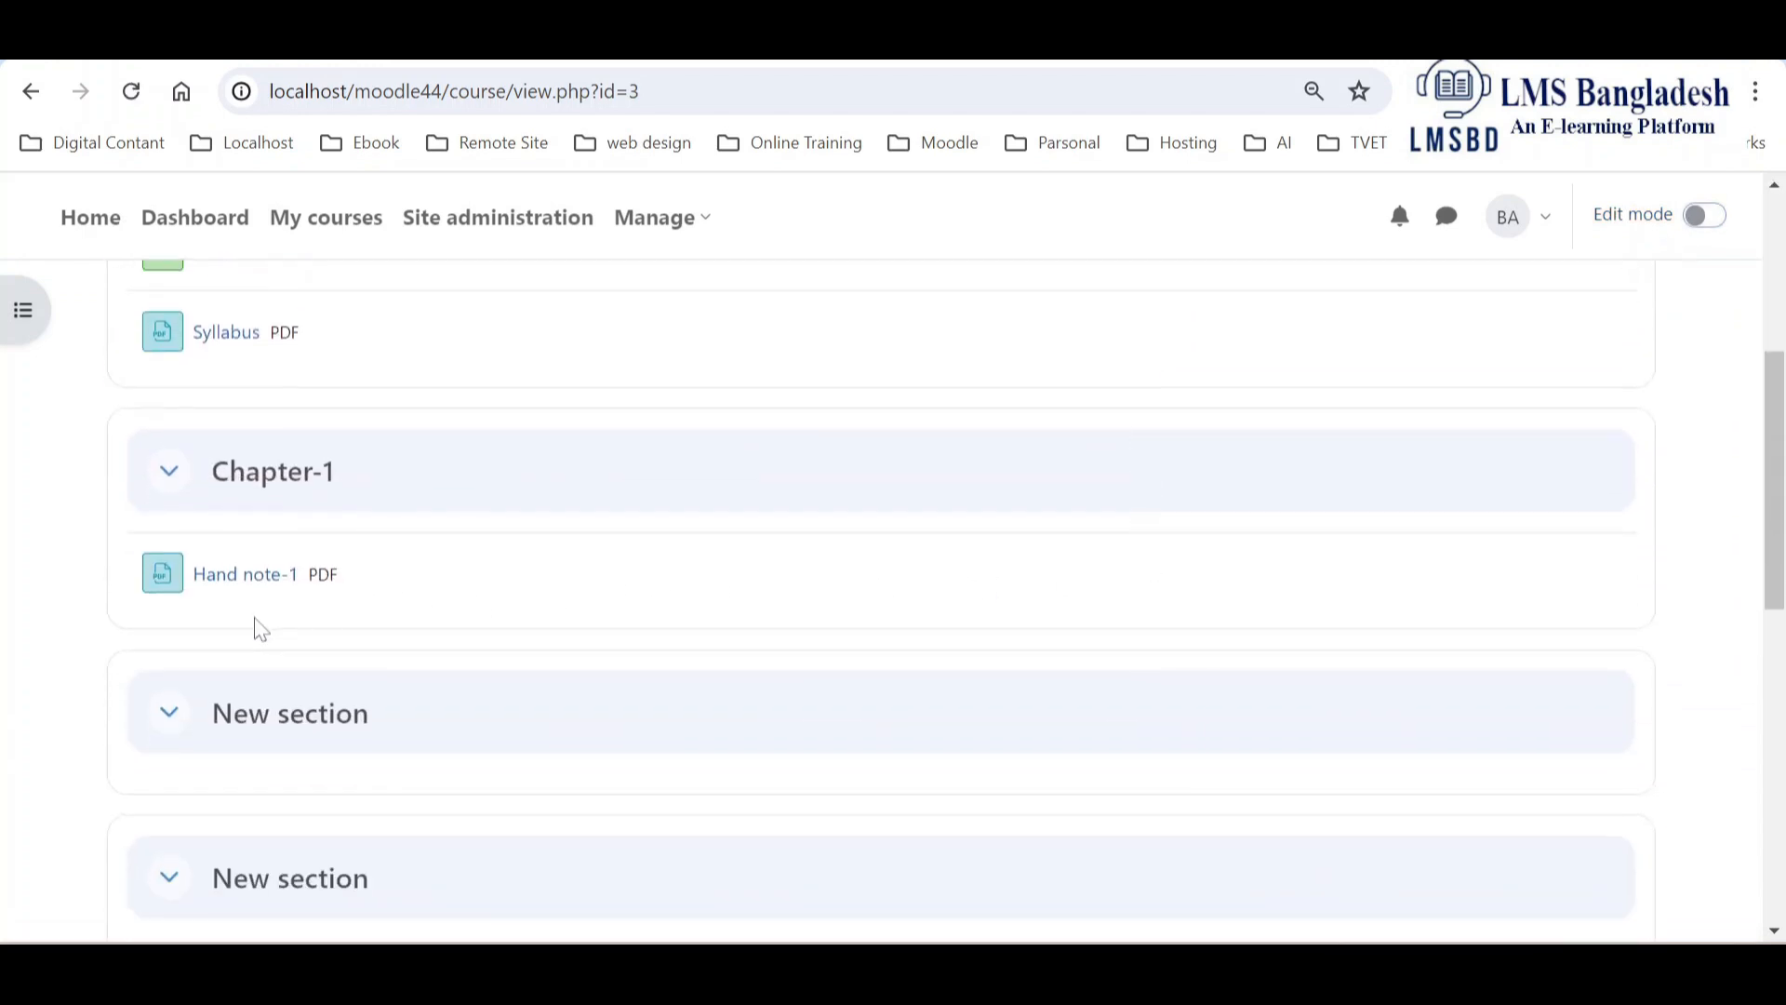
{"action": "scroll", "coordinate": [438, 680], "scroll_direction": "down", "scroll_amount": 5}
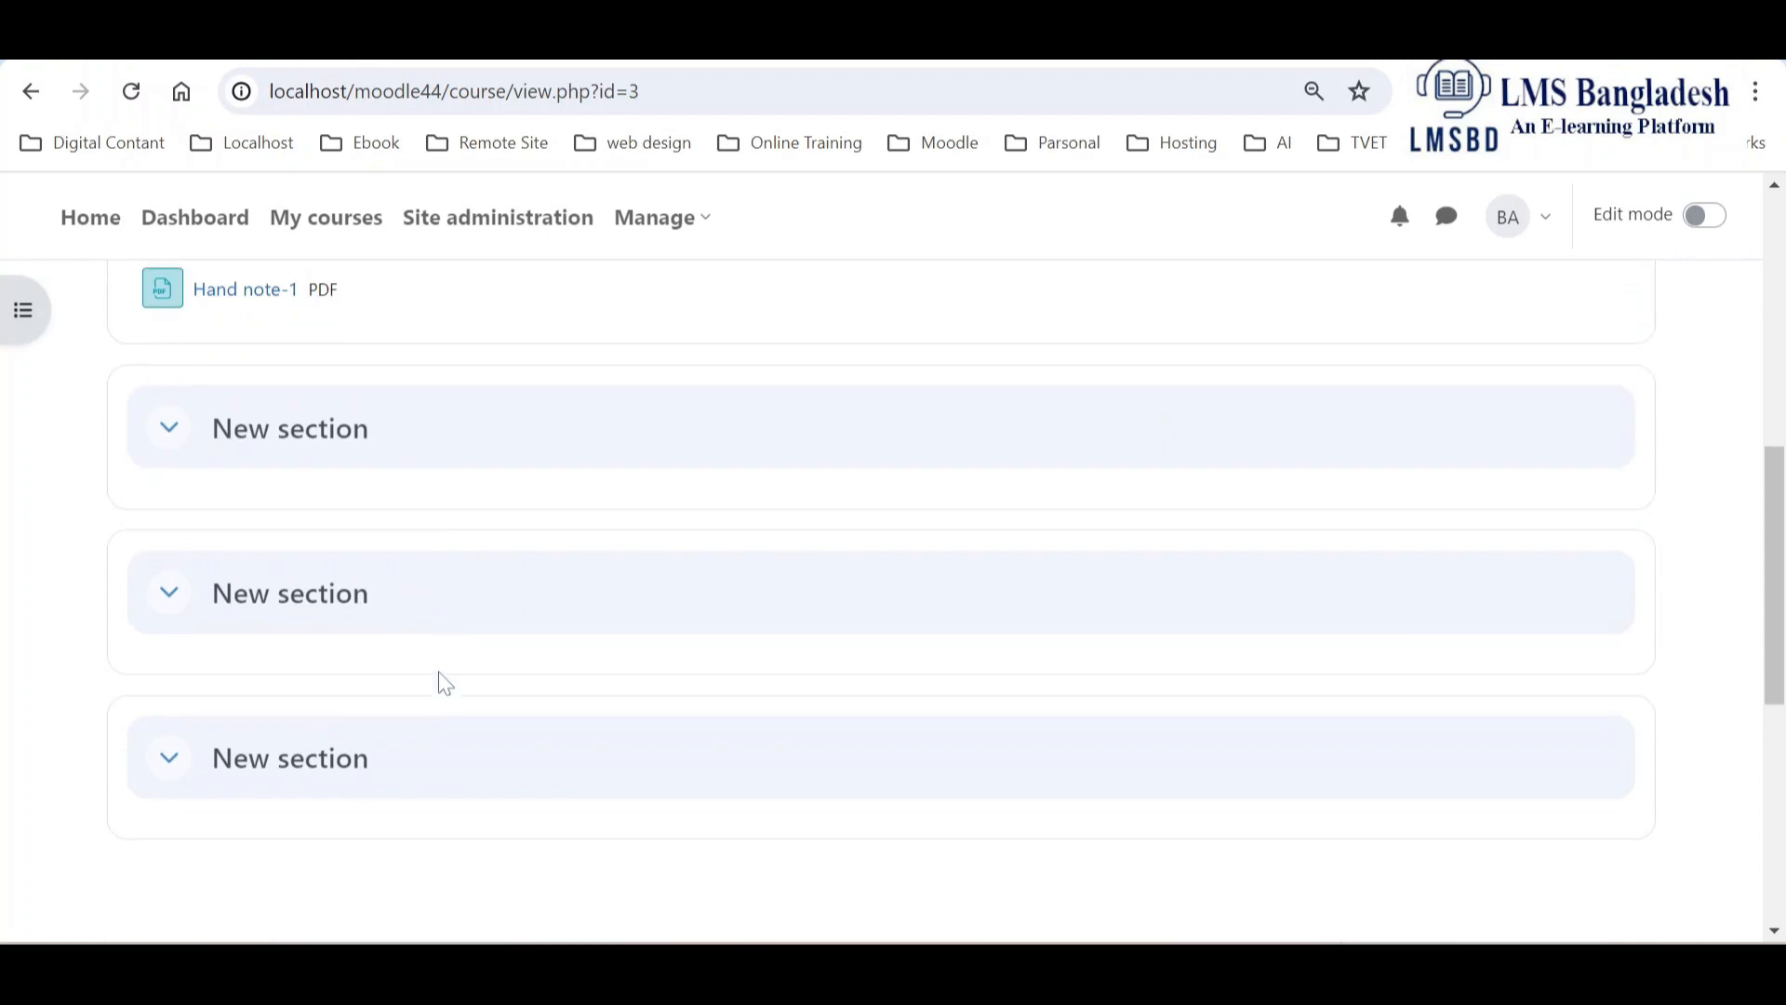
{"action": "scroll", "coordinate": [440, 677], "scroll_direction": "up", "scroll_amount": 4}
{"action": "scroll", "coordinate": [444, 684], "scroll_direction": "down", "scroll_amount": 4}
{"action": "scroll", "coordinate": [445, 683], "scroll_direction": "up", "scroll_amount": 9}
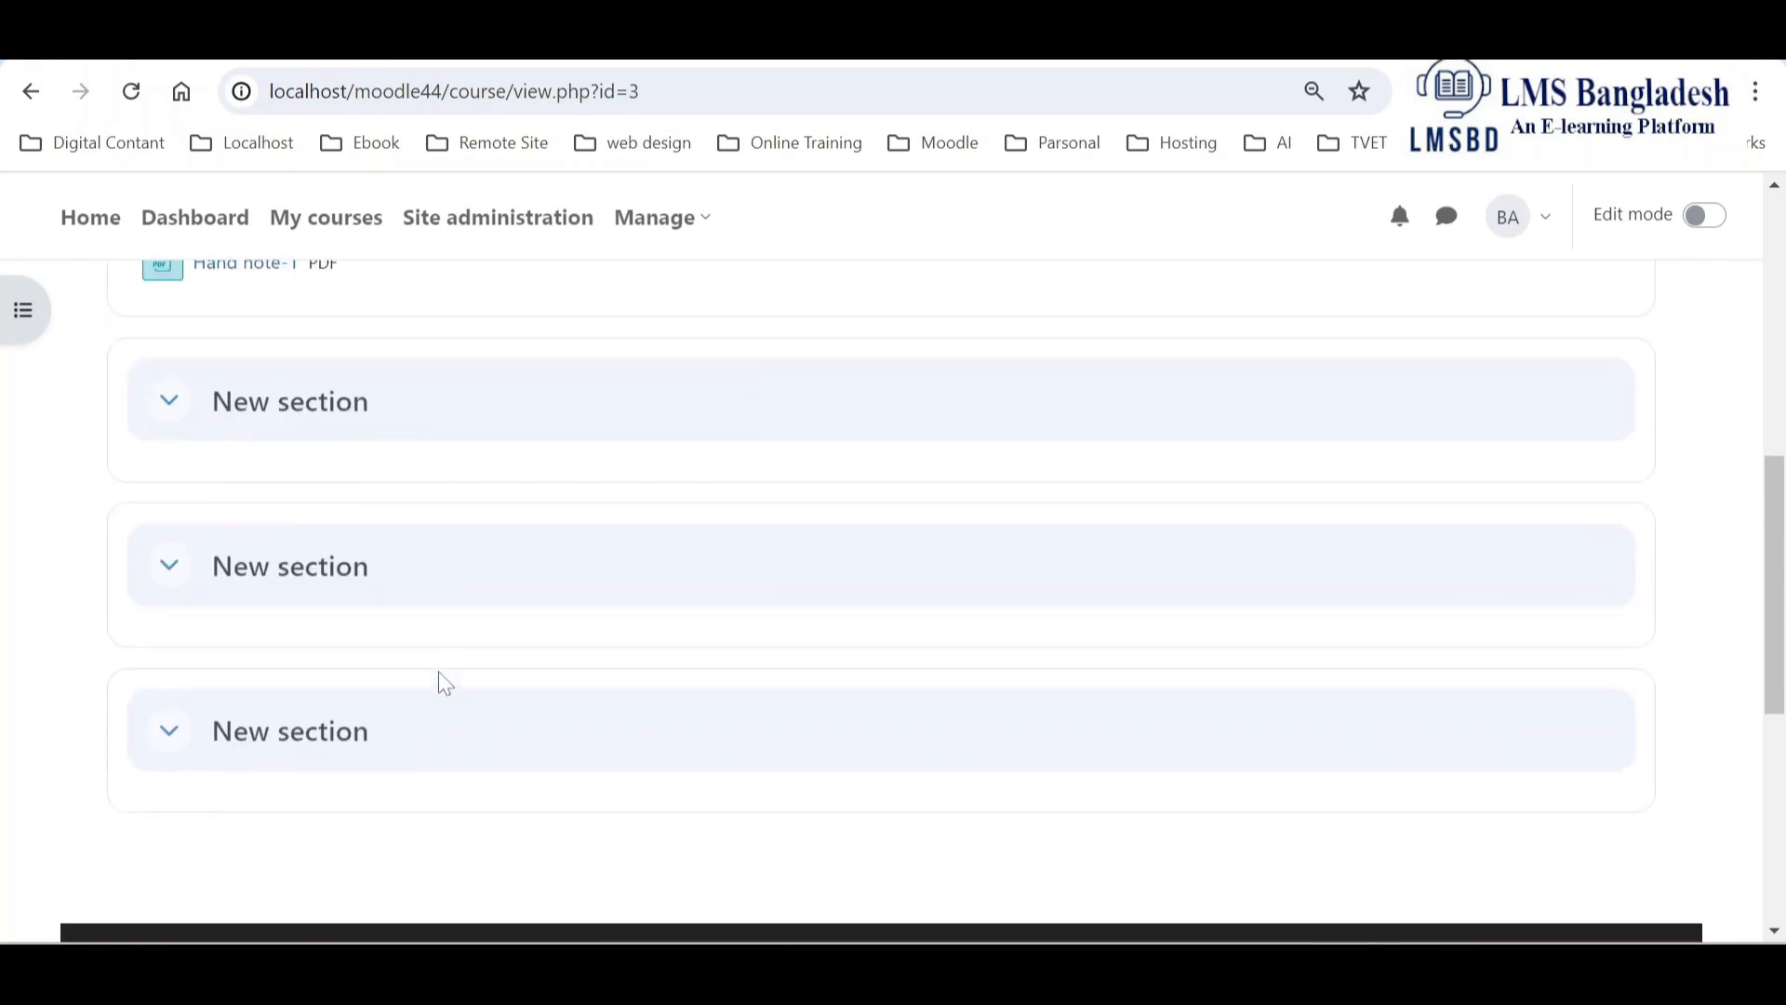
{"action": "scroll", "coordinate": [445, 683], "scroll_direction": "up", "scroll_amount": 1}
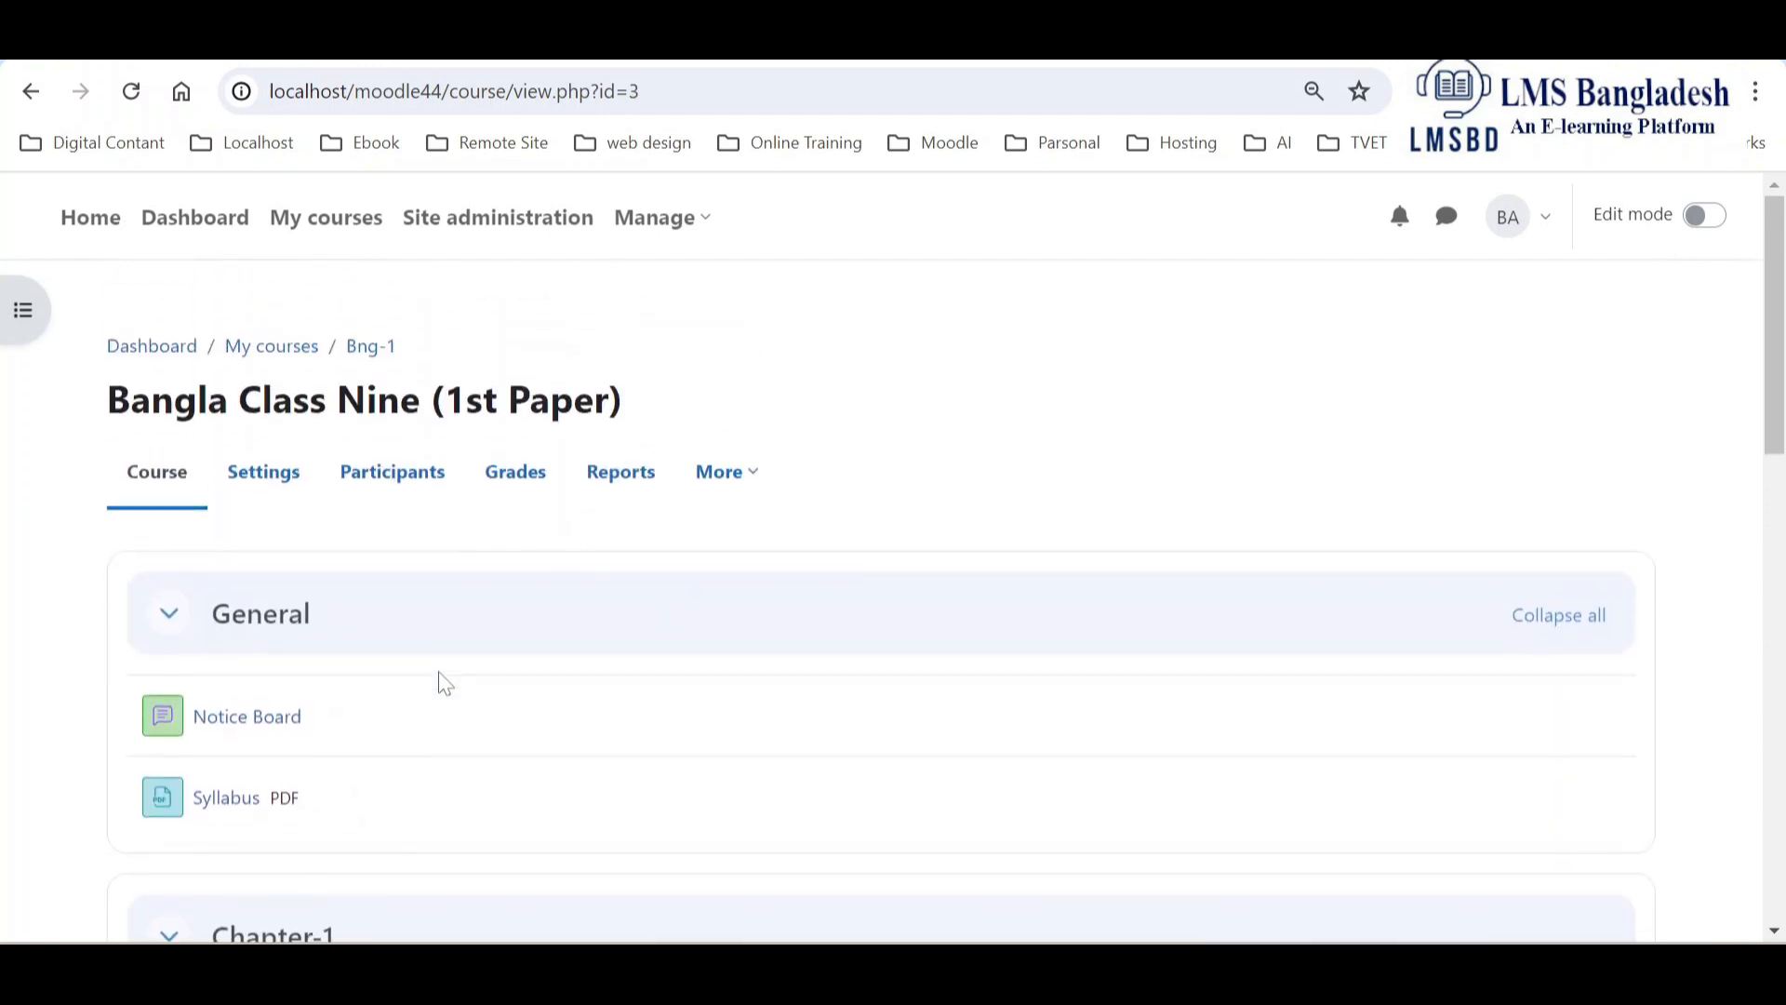